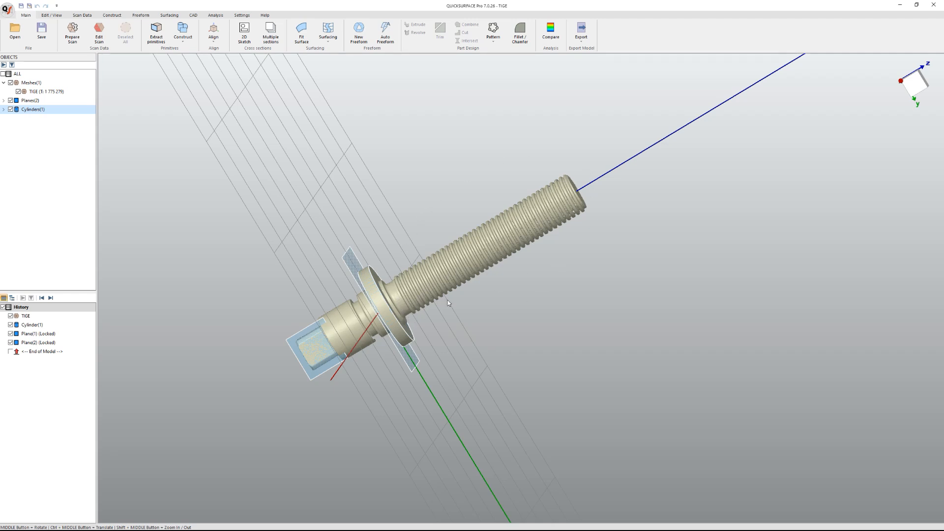
# Step: Examine the threaded rod scan and its reference planes from the top, left, isometric and angled views
pyautogui.scroll(4, 340, 344)
pyautogui.moveTo(339, 344); pyautogui.dragTo(358, 365, button='middle')
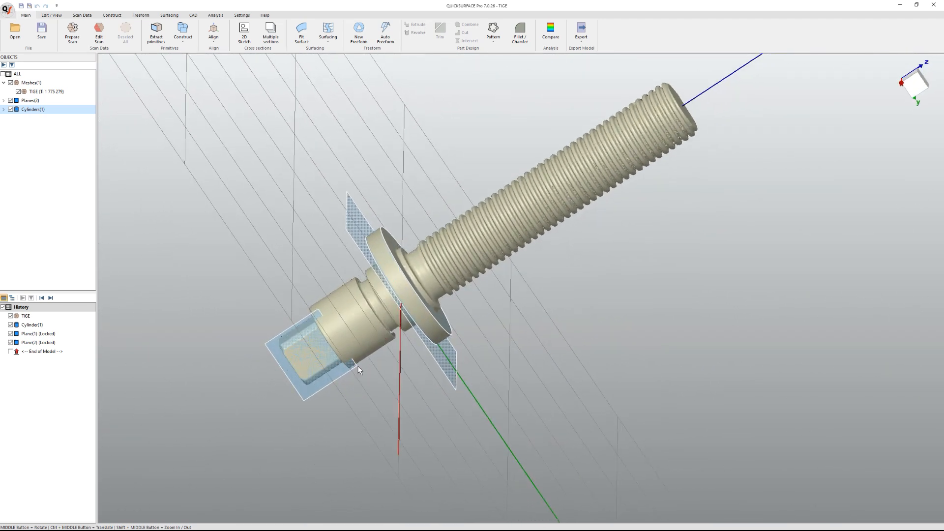
pyautogui.moveTo(911, 96)
pyautogui.click(888, 138)
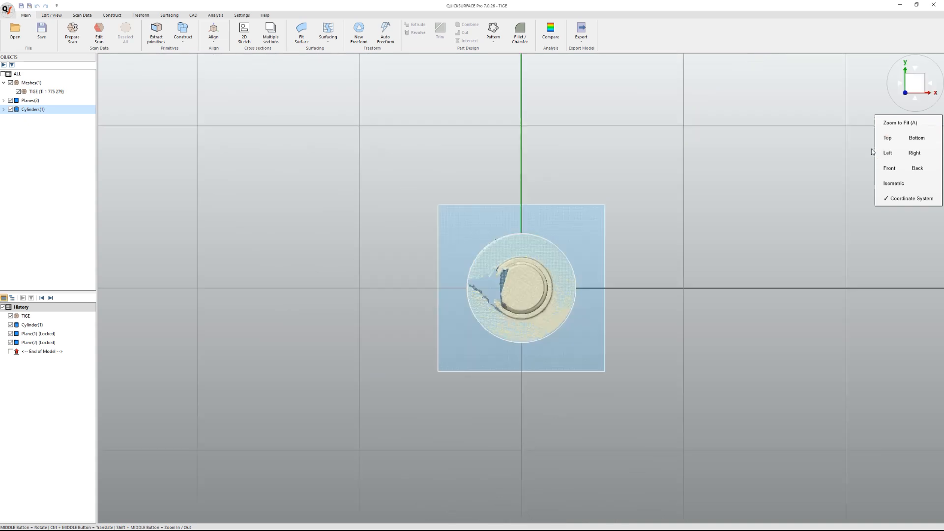
pyautogui.click(888, 153)
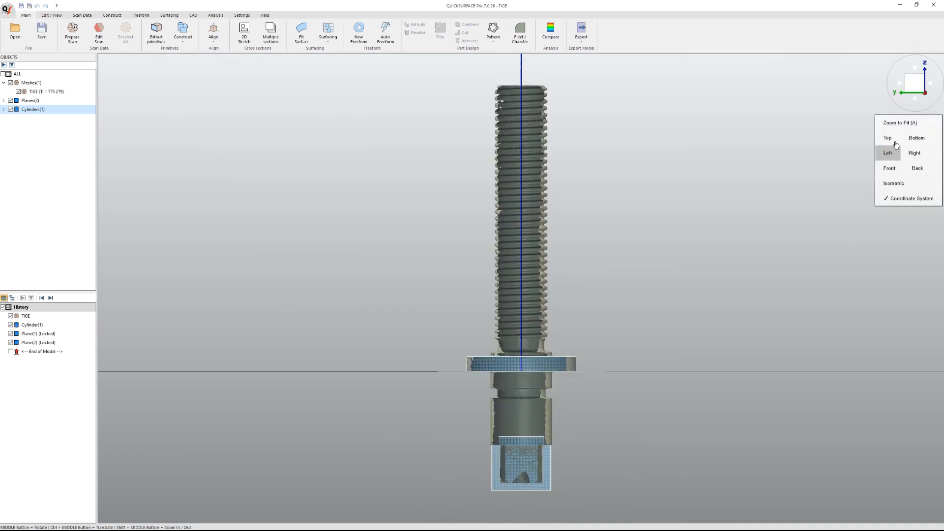
pyautogui.click(893, 184)
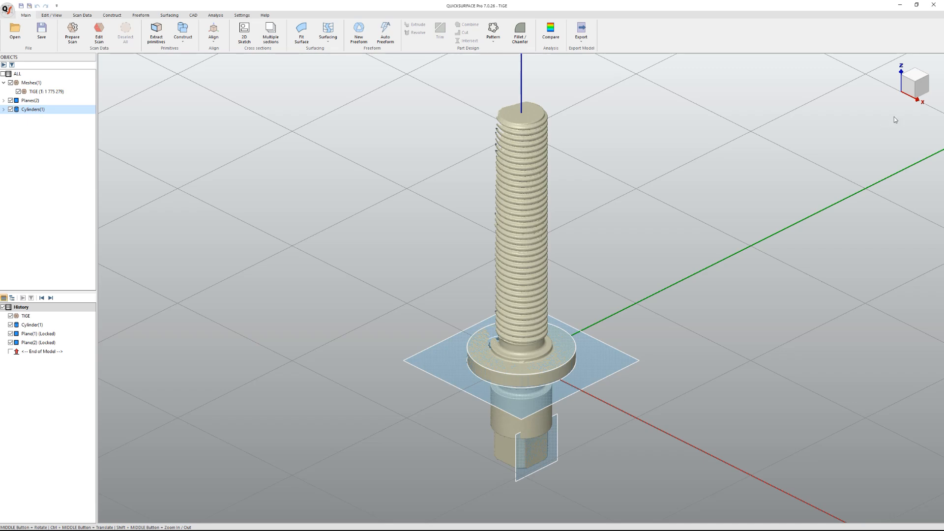
pyautogui.moveTo(715, 221); pyautogui.dragTo(372, 286, button='middle')
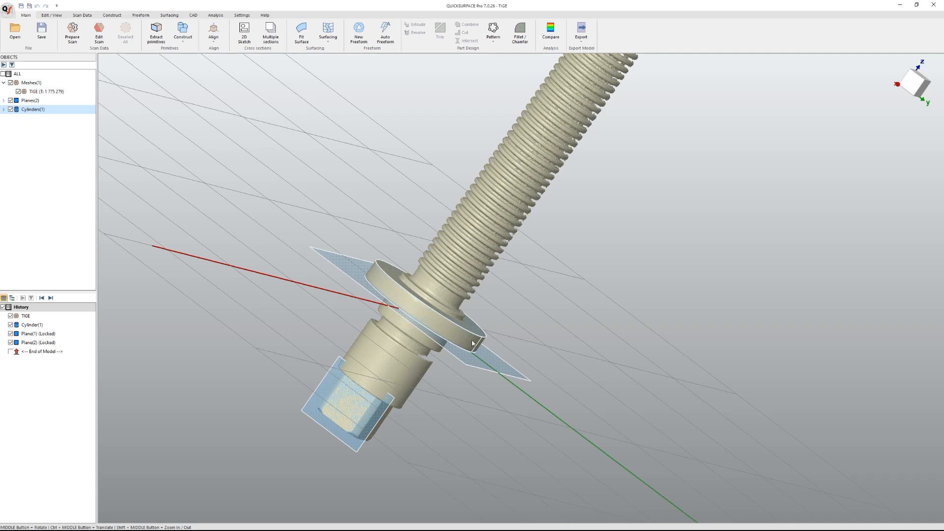
pyautogui.moveTo(435, 301); pyautogui.dragTo(458, 296, button='middle')
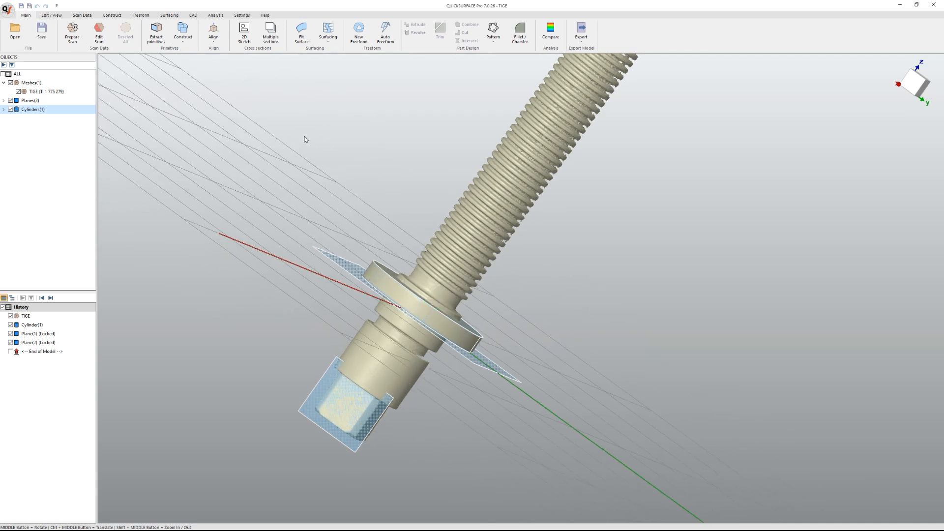
# Step: Start a 2D sketch for an extruded surface parallel to OXY, with the slicing plane offset about 3 mm into the flange
pyautogui.click(243, 39)
pyautogui.moveTo(403, 315); pyautogui.dragTo(375, 349, button='middle')
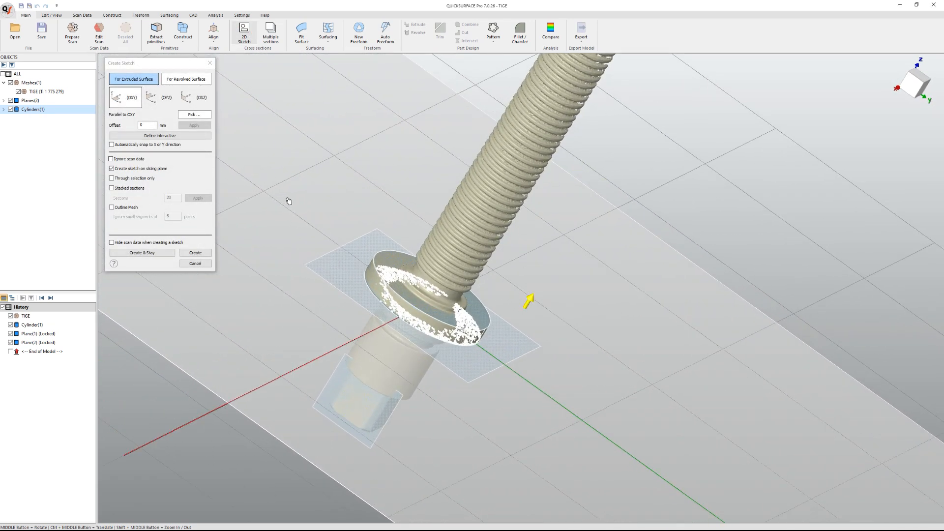
pyautogui.click(186, 79)
pyautogui.moveTo(370, 228); pyautogui.dragTo(265, 161, button='middle')
pyautogui.click(131, 83)
pyautogui.moveTo(516, 281); pyautogui.dragTo(513, 284)
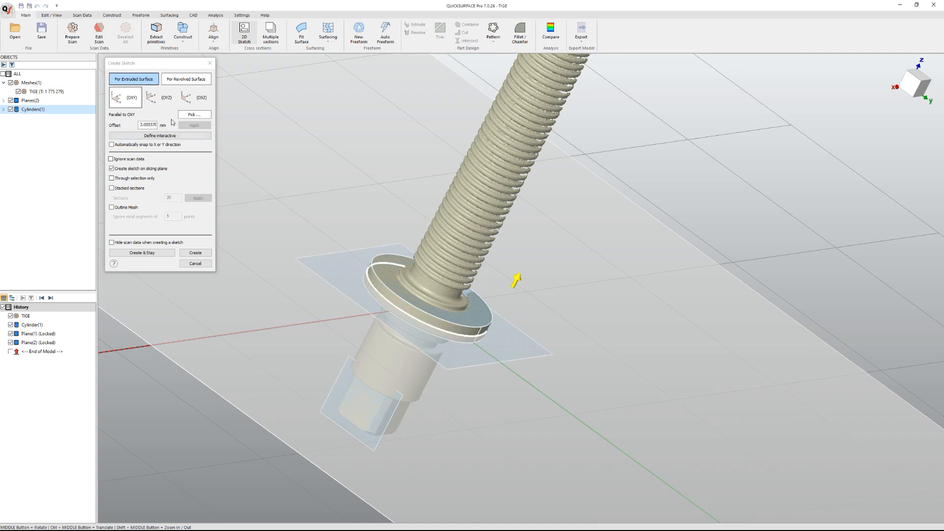
# Step: Try the slicing plane on the OYZ, OXZ and OXY orientations, shifting its offset to preview the resulting sections
pyautogui.click(152, 97)
pyautogui.click(190, 101)
pyautogui.click(125, 97)
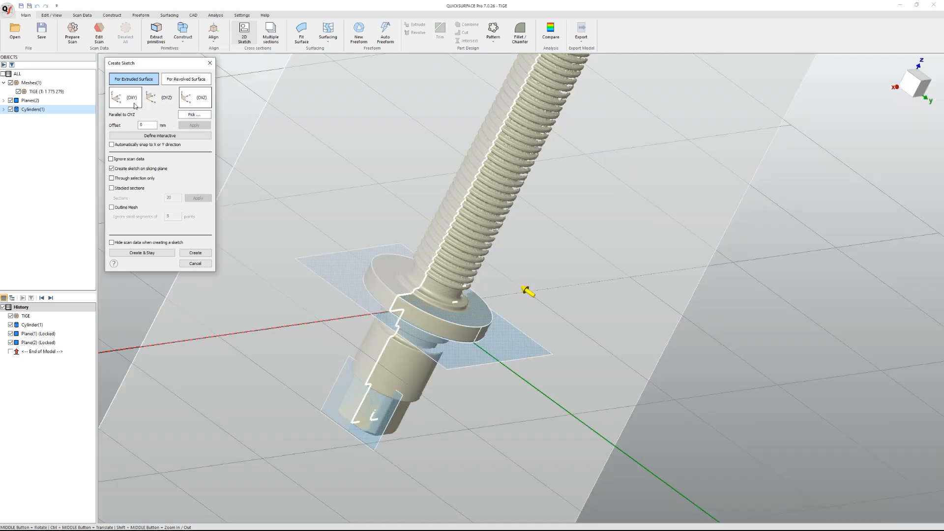
pyautogui.moveTo(510, 287); pyautogui.dragTo(539, 258)
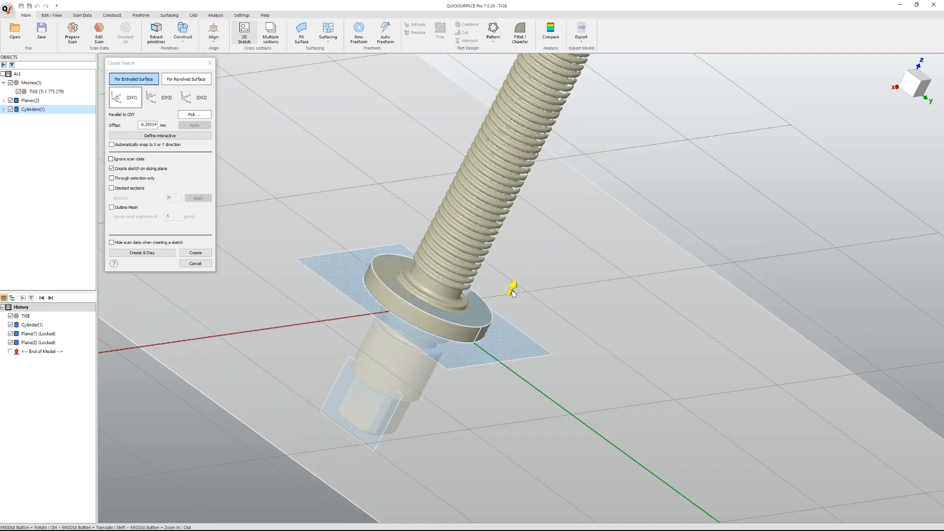
pyautogui.click(159, 98)
pyautogui.moveTo(526, 283)
pyautogui.mouseDown()
pyautogui.moveTo(517, 283)
pyautogui.moveTo(523, 289)
pyautogui.mouseUp()
pyautogui.click(201, 96)
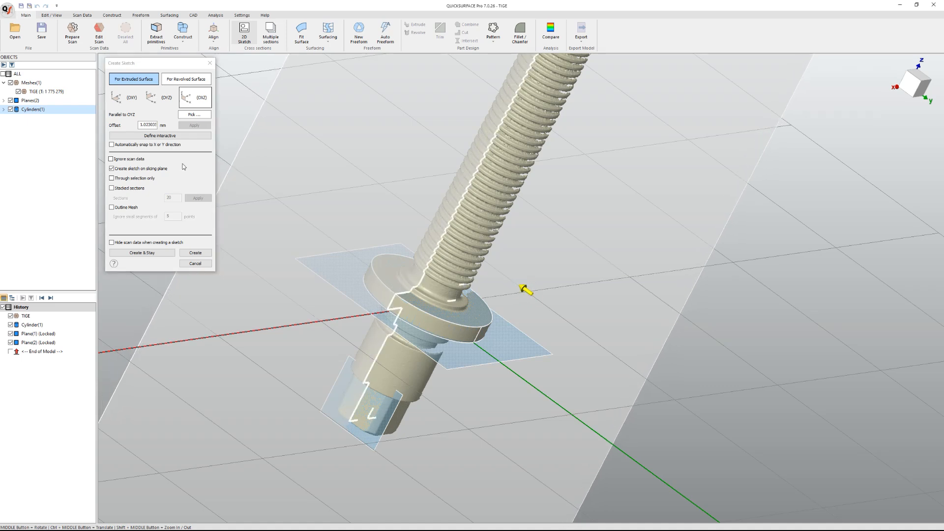
# Step: Set the slicing plane parallel to OXY at about 3.5 mm offset through the flange and create the sketch
pyautogui.click(131, 101)
pyautogui.moveTo(378, 340); pyautogui.dragTo(546, 297, button='middle')
pyautogui.moveTo(535, 291); pyautogui.dragTo(539, 277)
pyautogui.scroll(-3, 398, 312)
pyautogui.scroll(5, 399, 312)
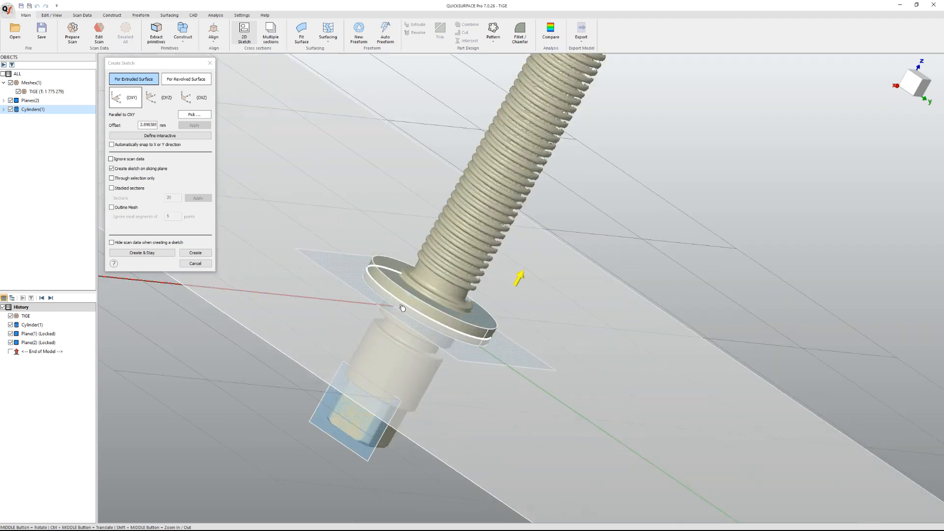
pyautogui.moveTo(498, 298); pyautogui.dragTo(498, 287)
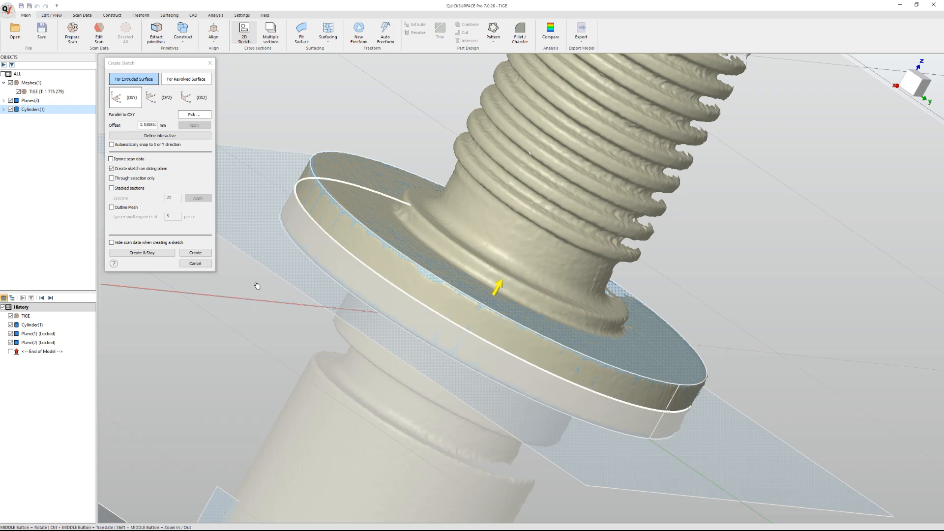
pyautogui.click(195, 252)
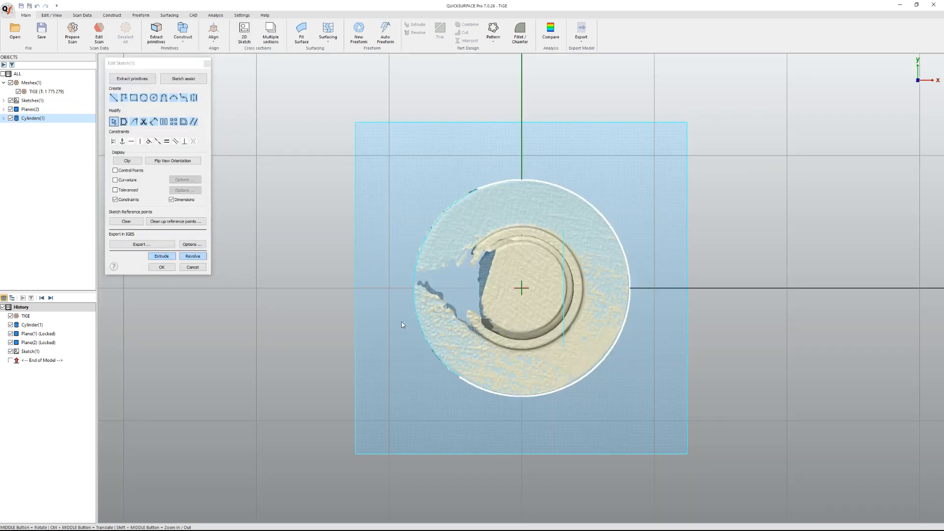
# Step: Compare the sketch view with the scan clipped at the sketch plane and unclipped
pyautogui.keyDown('ctrl'); pyautogui.moveTo(556, 311); pyautogui.dragTo(473, 314, button='middle'); pyautogui.keyUp('ctrl')
pyautogui.scroll(2, 473, 314)
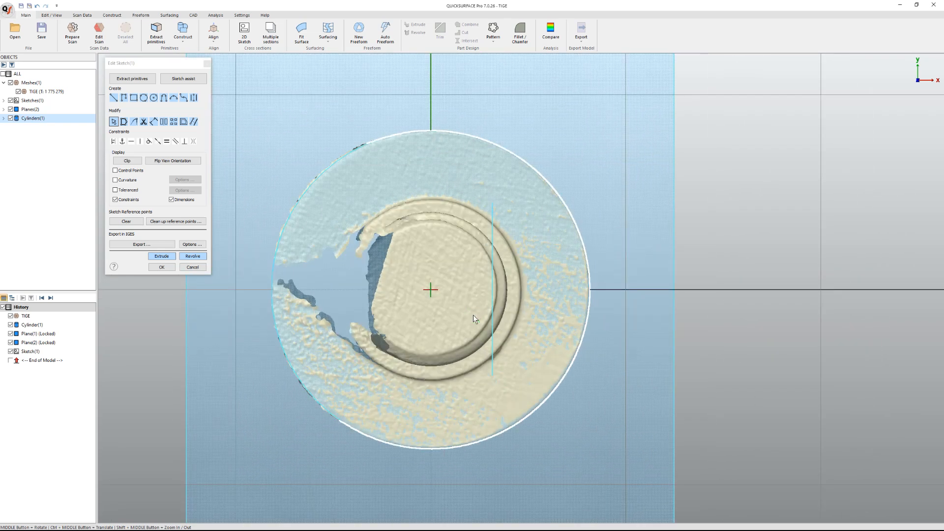
pyautogui.scroll(-2, 472, 313)
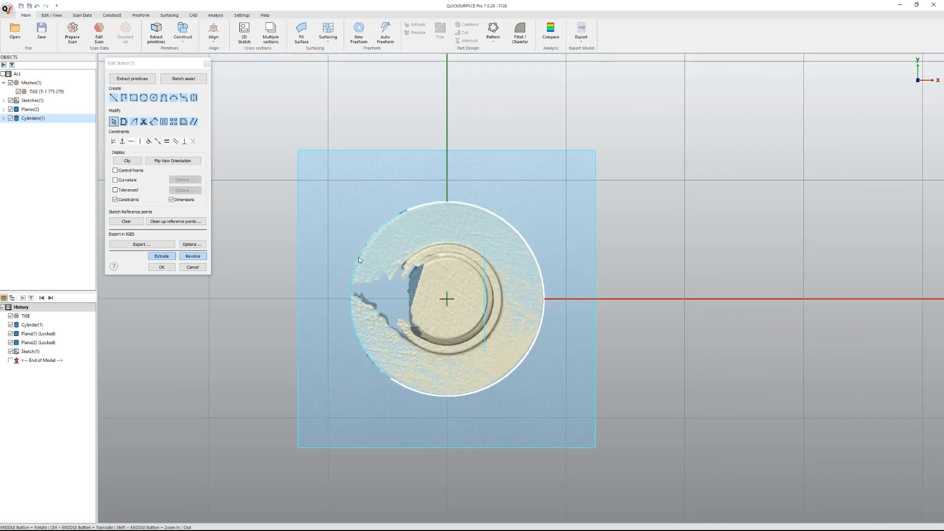
pyautogui.click(125, 162)
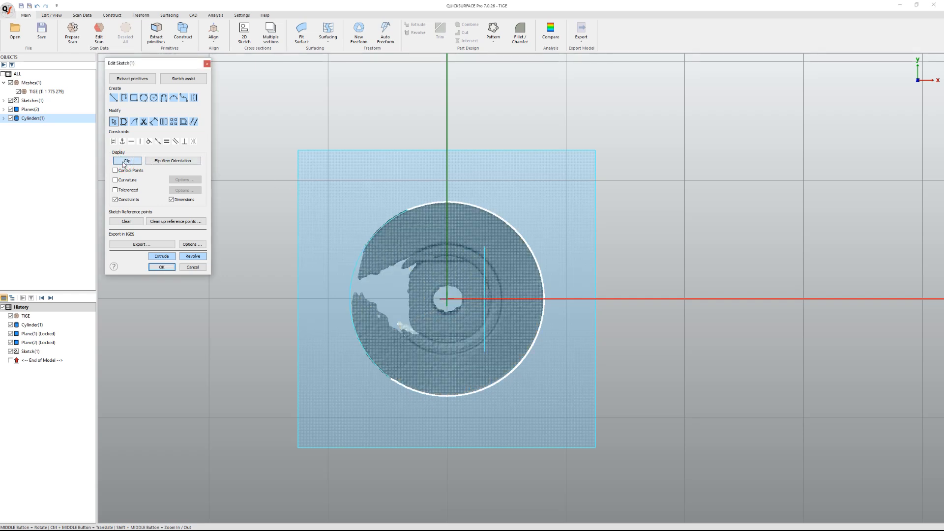
pyautogui.click(123, 163)
pyautogui.click(123, 163)
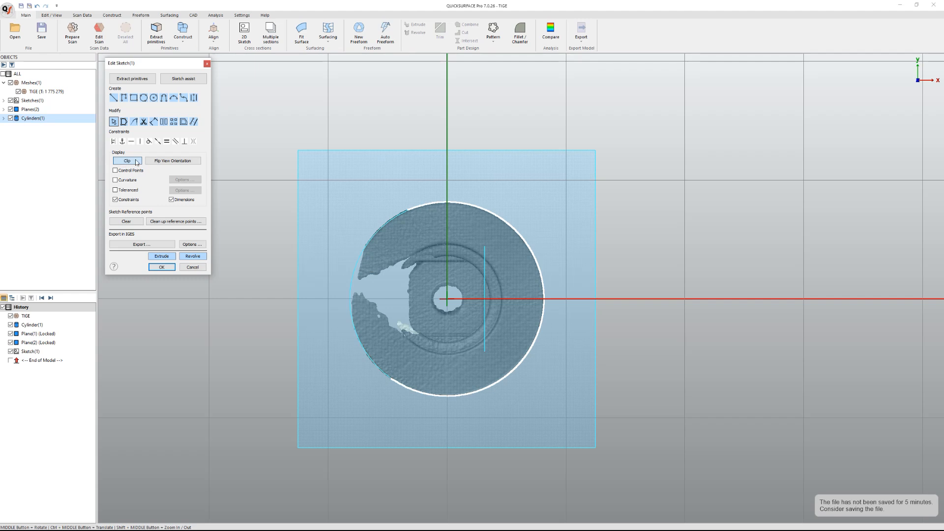
pyautogui.click(137, 162)
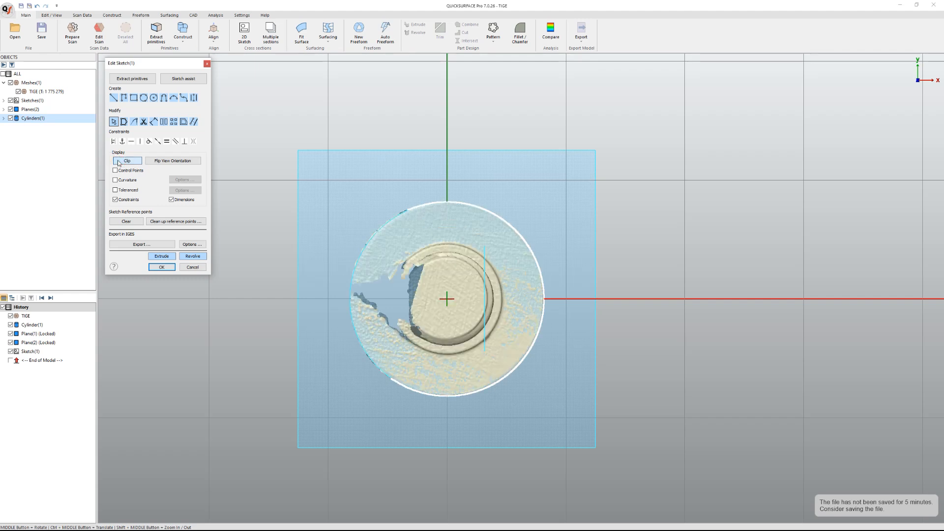
# Step: View the sketch from the flipped orientation, restore the original one, and check the clipped display again
pyautogui.click(164, 161)
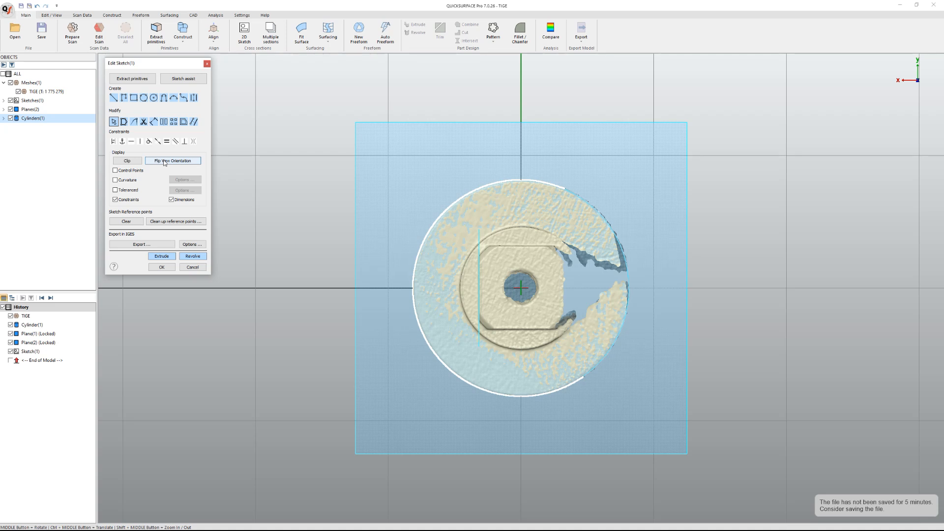
pyautogui.click(164, 162)
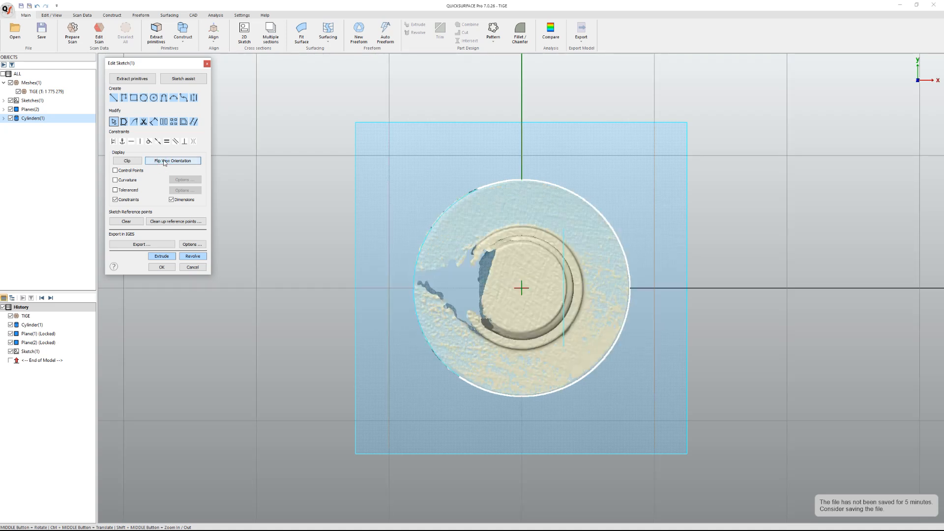
pyautogui.click(135, 161)
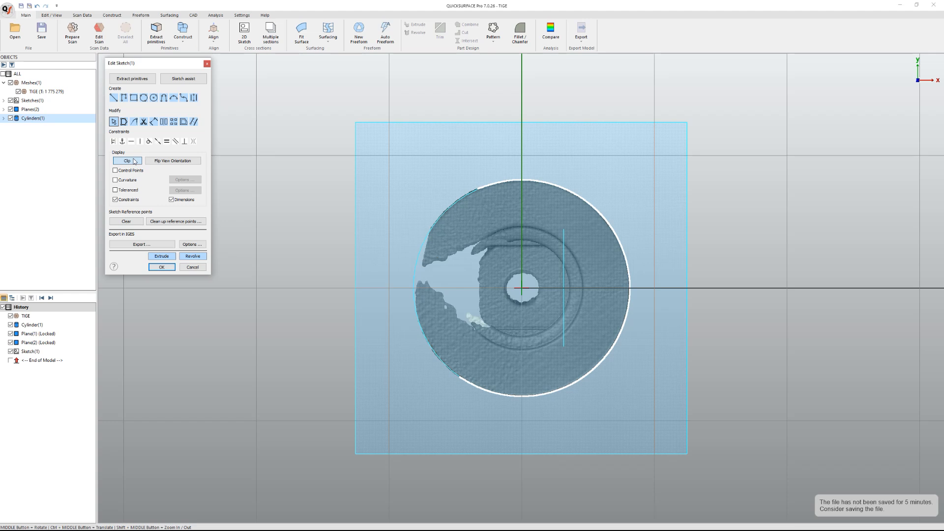
pyautogui.click(134, 161)
pyautogui.moveTo(612, 305)
pyautogui.keyDown('shift'); pyautogui.mouseDown(button='middle')
pyautogui.moveTo(603, 305)
pyautogui.moveTo(637, 297)
pyautogui.moveTo(610, 311)
pyautogui.mouseUp(button='middle'); pyautogui.keyUp('shift')
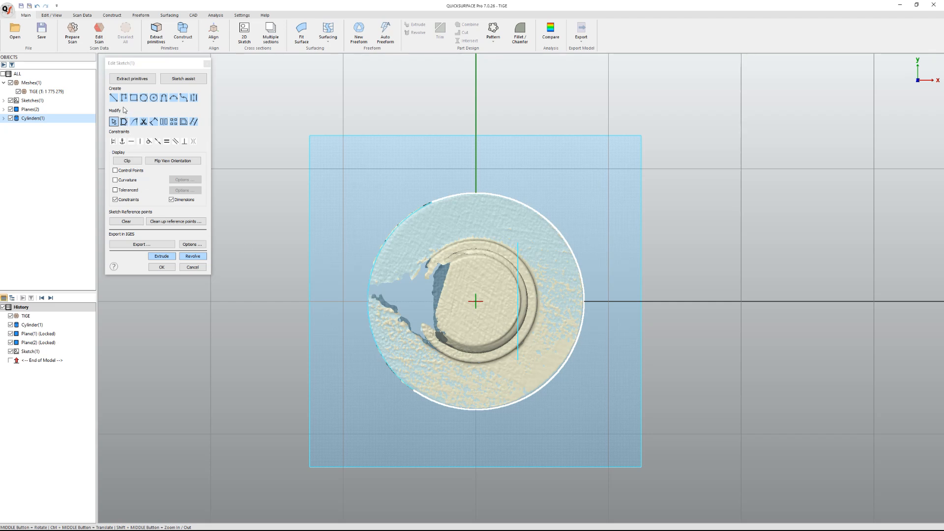
# Step: Fit a circle to the flange's outer section points all around the edge and finish the sketch
pyautogui.click(137, 80)
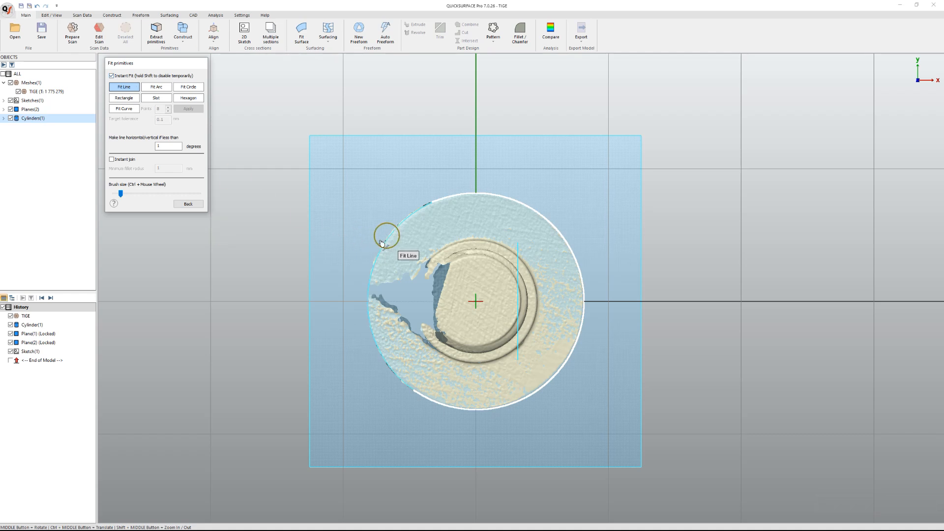
pyautogui.click(190, 88)
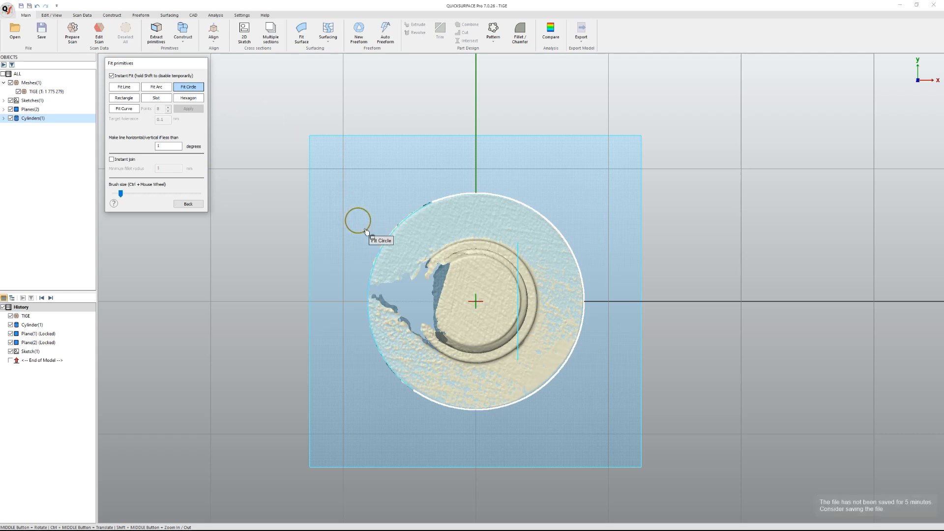
pyautogui.moveTo(397, 232); pyautogui.dragTo(432, 207)
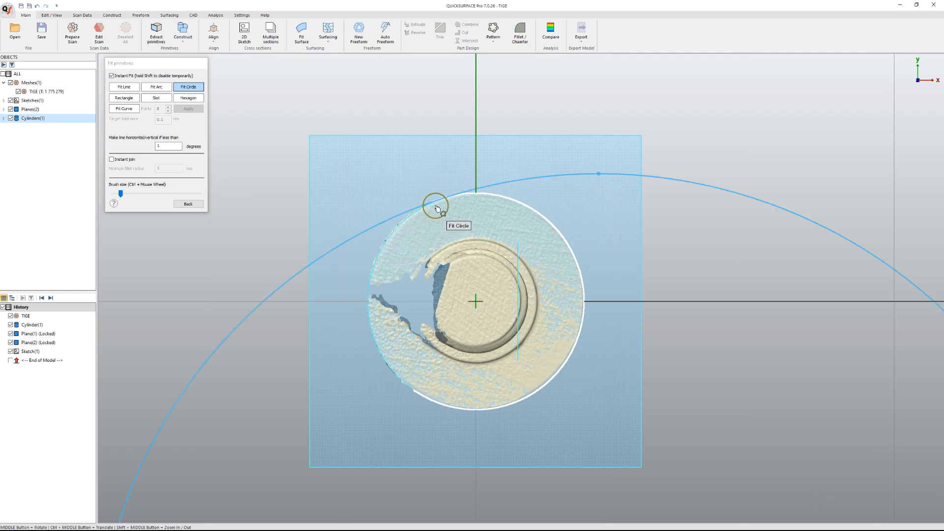
pyautogui.hotkey('ctrl', 'z')
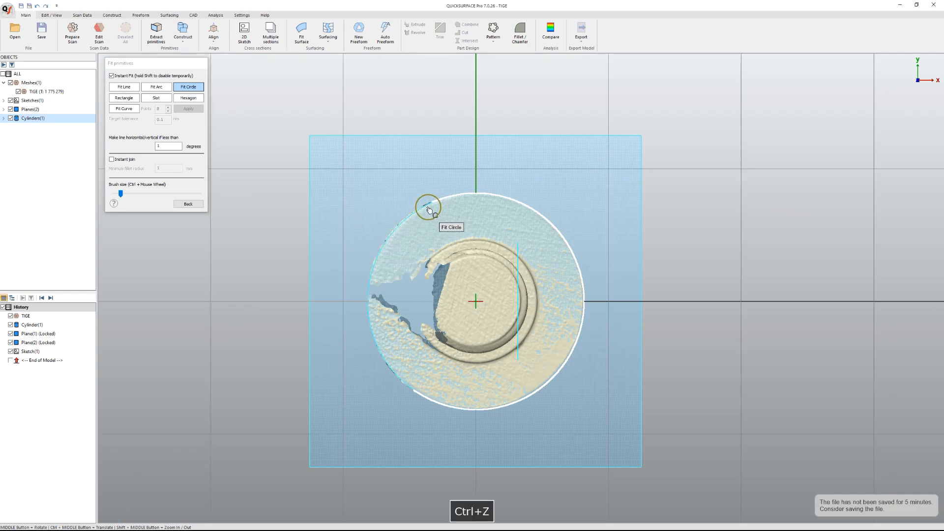
pyautogui.moveTo(448, 202)
pyautogui.mouseDown()
pyautogui.moveTo(511, 200)
pyautogui.moveTo(583, 274)
pyautogui.moveTo(597, 340)
pyautogui.moveTo(561, 376)
pyautogui.moveTo(495, 407)
pyautogui.moveTo(421, 392)
pyautogui.mouseUp()
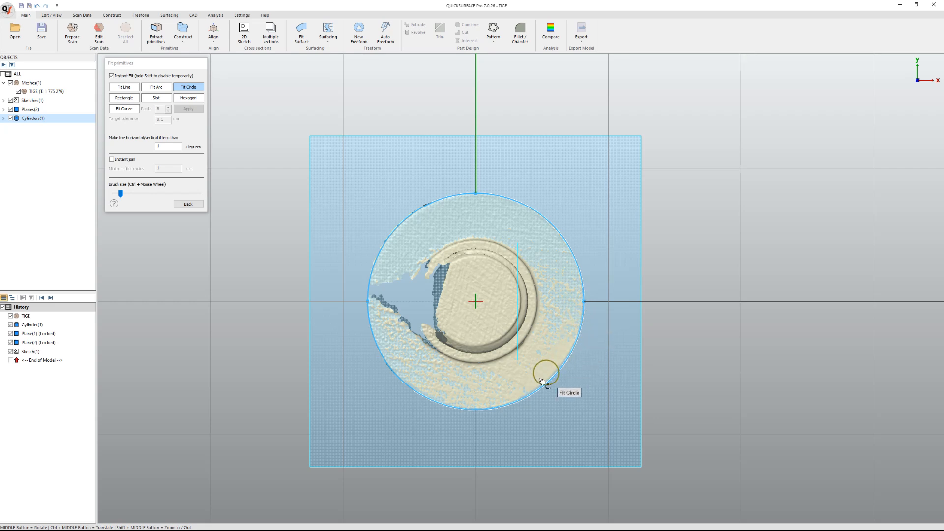
pyautogui.click(187, 204)
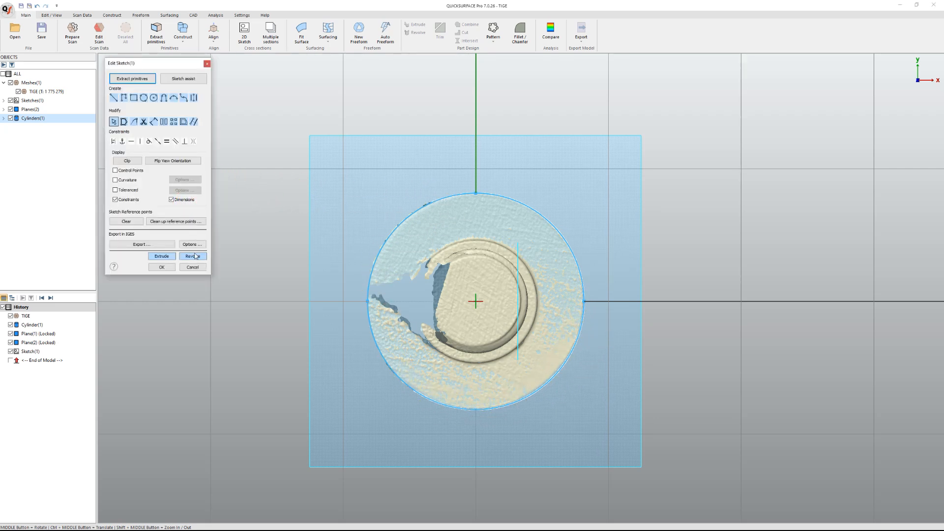
pyautogui.click(170, 269)
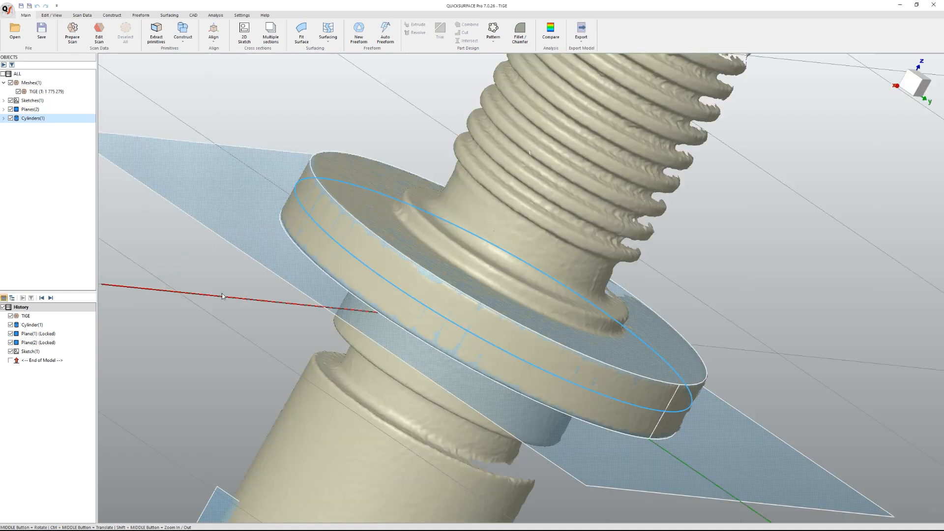
# Step: Hide both reference planes so only the scan, cylinder and flange sketch are shown
pyautogui.scroll(-3, 383, 333)
pyautogui.scroll(1, 383, 333)
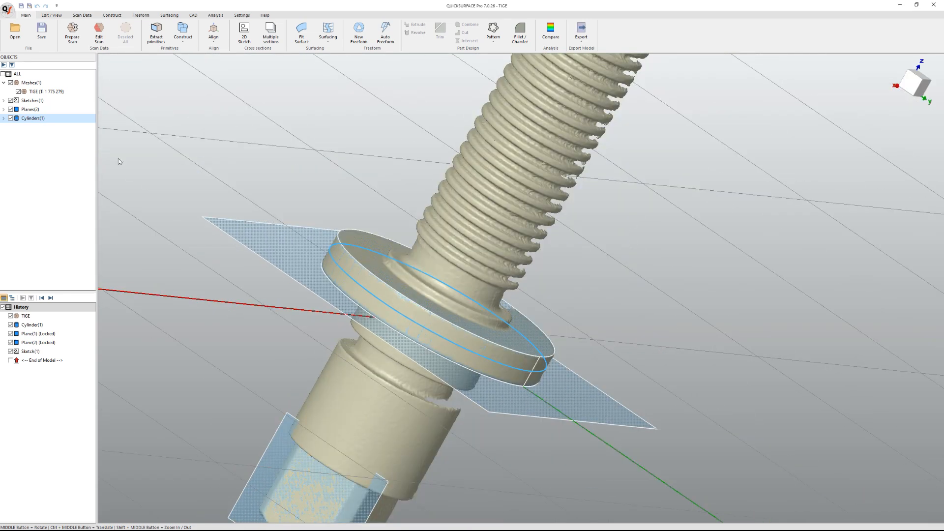
pyautogui.click(11, 109)
pyautogui.moveTo(384, 282); pyautogui.dragTo(436, 313, button='middle')
# Step: Start a two-sided solid extrusion of the flange circle, with depths of about 3.39 mm upward and 7.6 mm downward
pyautogui.click(408, 320)
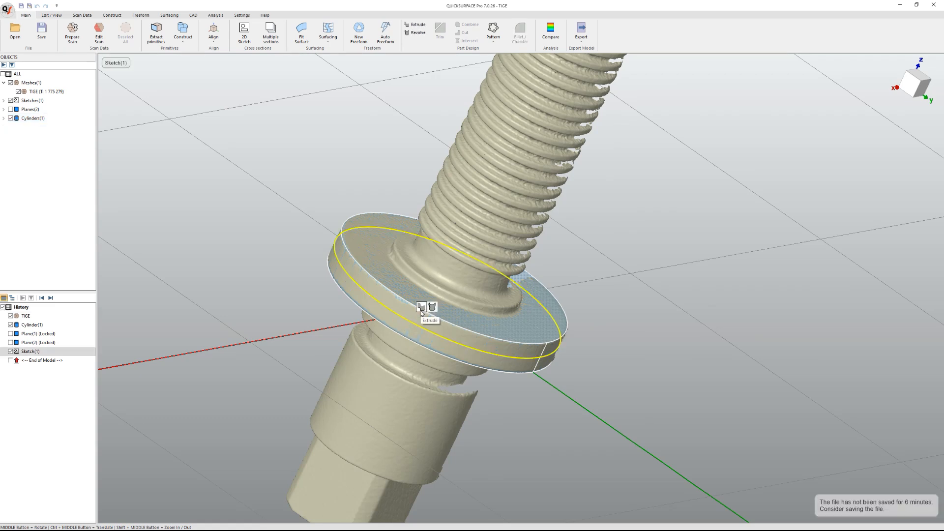
pyautogui.click(422, 308)
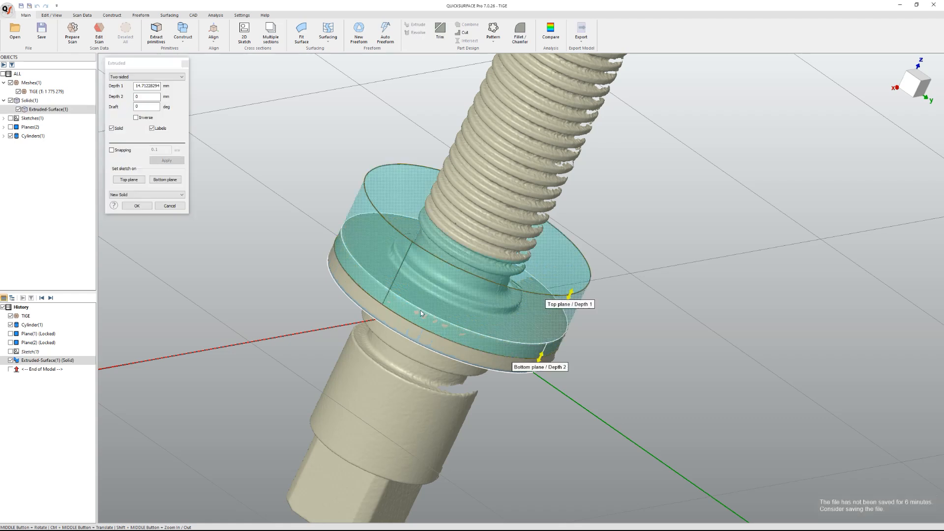
pyautogui.moveTo(572, 297); pyautogui.dragTo(577, 271)
pyautogui.moveTo(540, 358); pyautogui.dragTo(525, 388)
pyautogui.moveTo(580, 276); pyautogui.dragTo(494, 328)
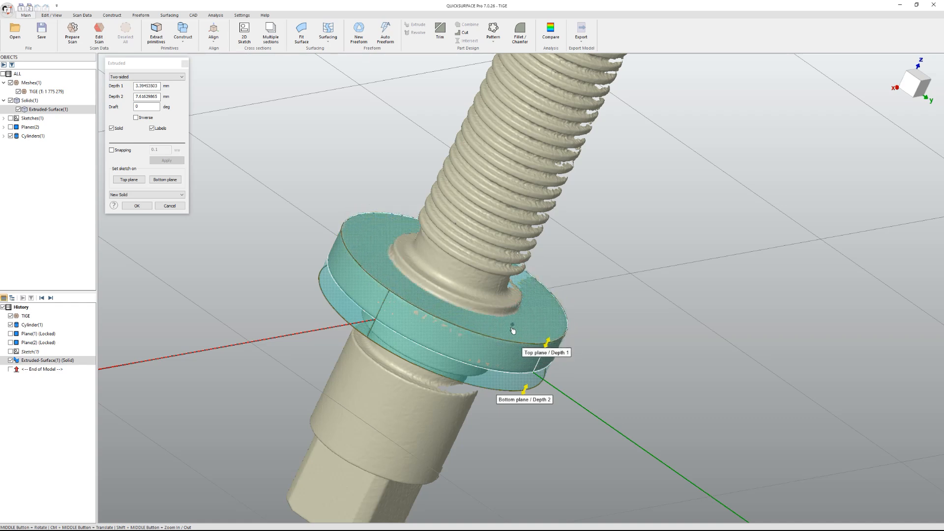
# Step: Snap both extrusion ends to the scanned flange faces with 0.1 mm snapping, at depths of about 3.40 and 3.56 mm, and create the solid
pyautogui.click(112, 150)
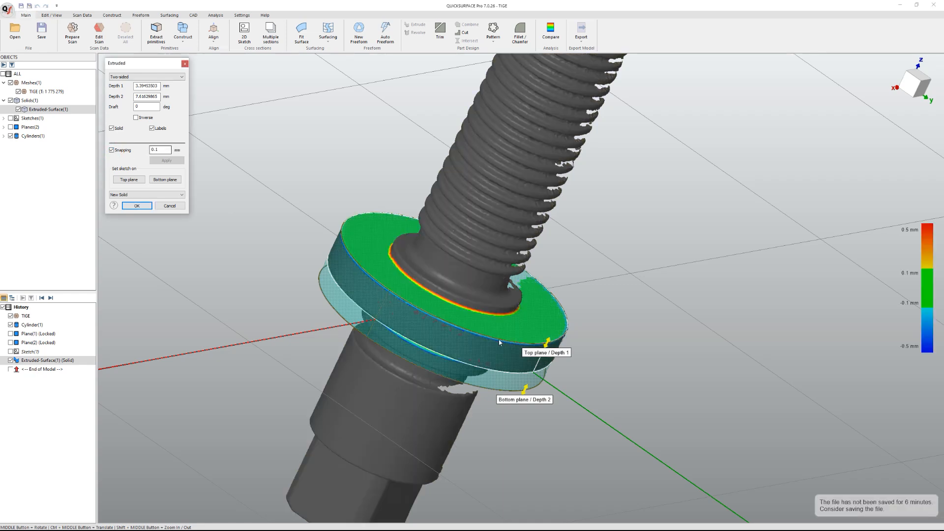
pyautogui.click(547, 344)
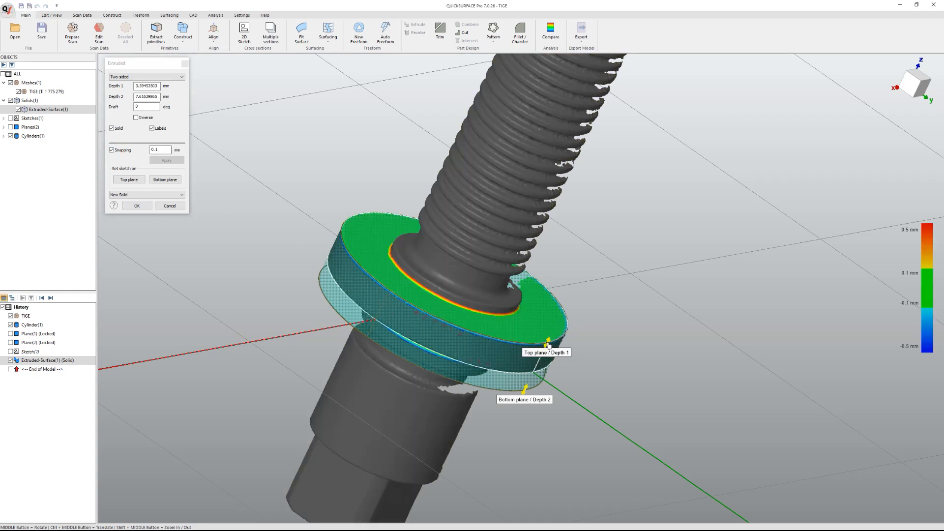
pyautogui.moveTo(548, 345); pyautogui.dragTo(549, 340)
pyautogui.moveTo(439, 307); pyautogui.dragTo(532, 363, button='middle')
pyautogui.moveTo(526, 388); pyautogui.dragTo(498, 384)
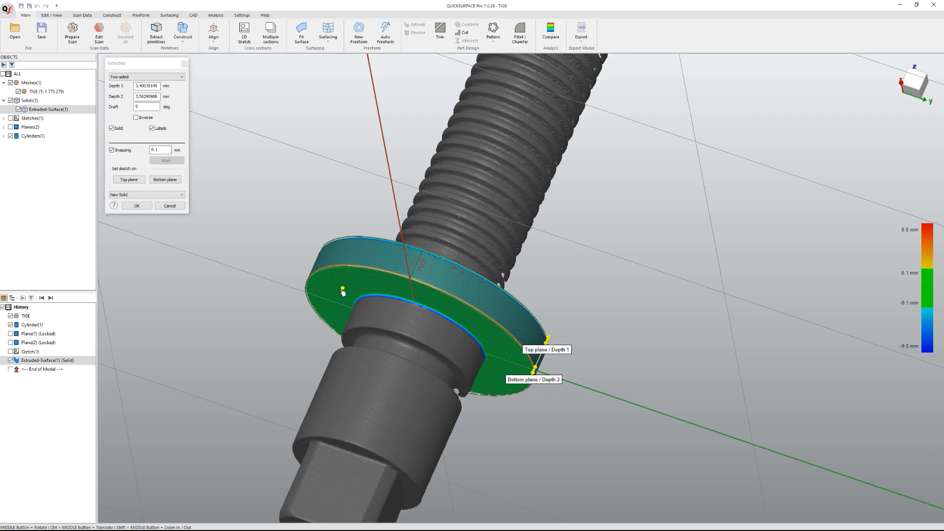
pyautogui.click(135, 206)
# Step: Compare the flange solid with the scan, then tighten the comparison tolerance to 0.05 mm and inspect the flange's deviations
pyautogui.moveTo(413, 306); pyautogui.dragTo(403, 377, button='middle')
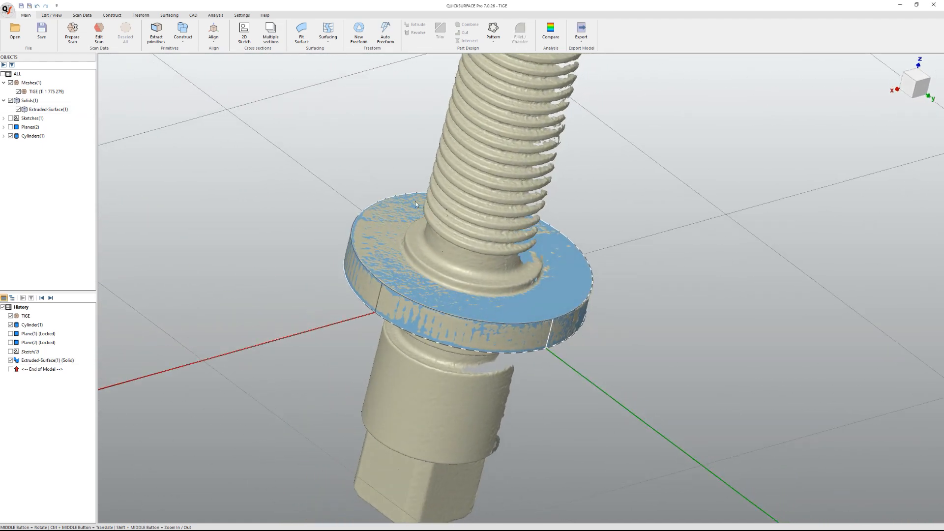
pyautogui.click(551, 32)
pyautogui.moveTo(437, 244); pyautogui.dragTo(450, 232, button='middle')
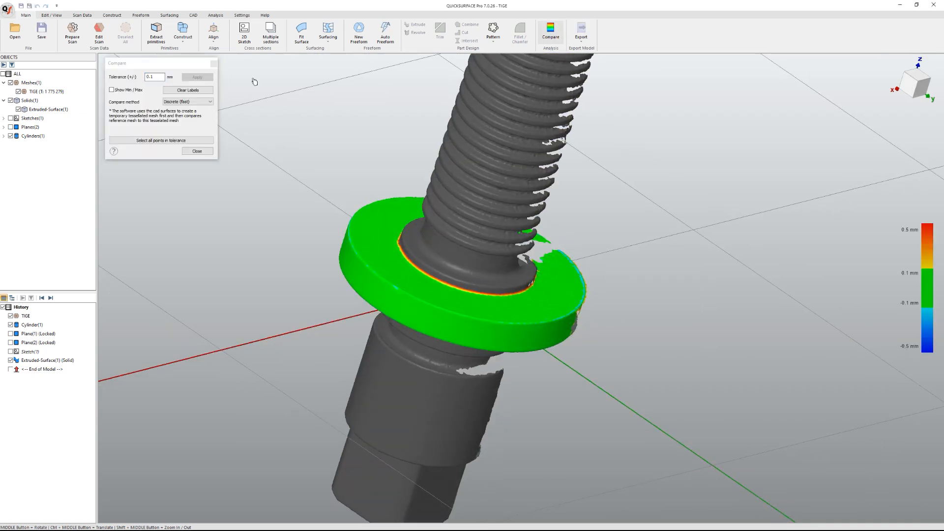
pyautogui.doubleClick(151, 77)
pyautogui.write('0.00')
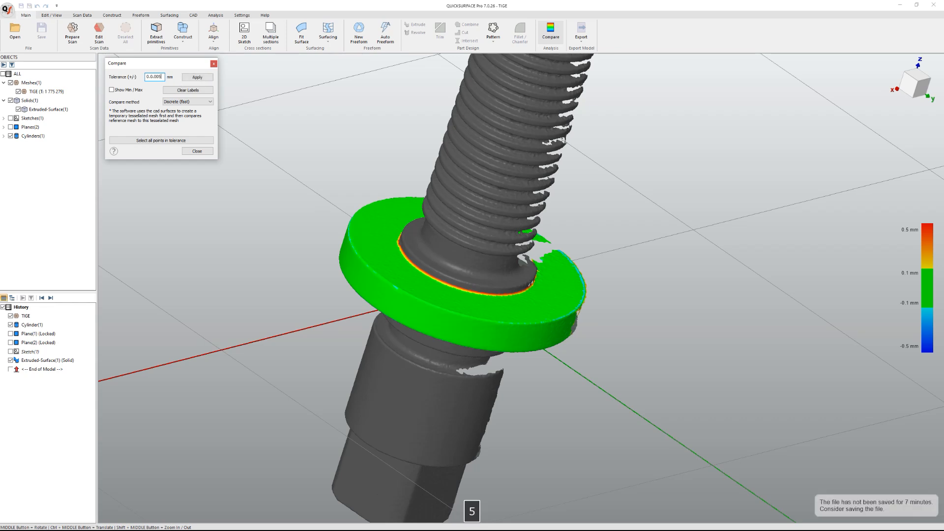
pyautogui.write('5')
pyautogui.press('BackSpace')
pyautogui.write('5')
pyautogui.click(198, 78)
pyautogui.moveTo(486, 251); pyautogui.dragTo(312, 173, button='middle')
# Step: Set the comparison tolerance back to 0.1 mm and end the comparison
pyautogui.doubleClick(152, 77)
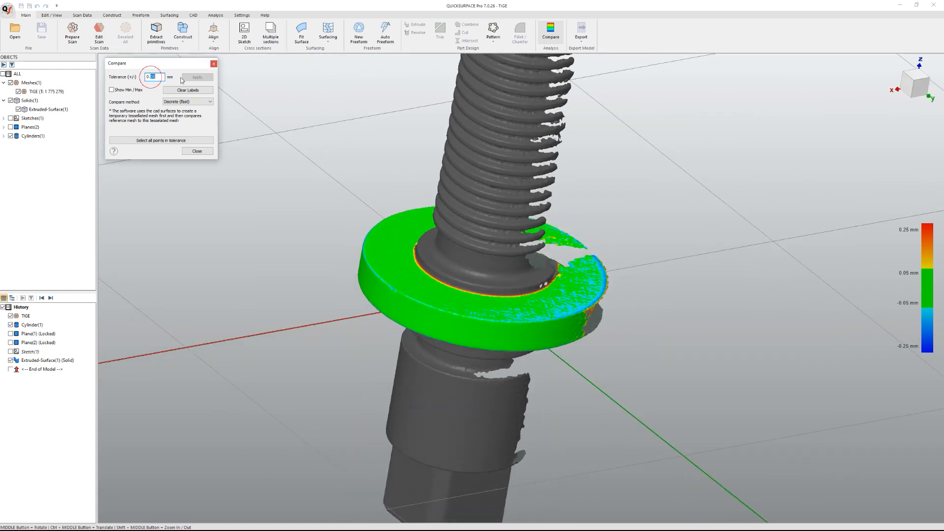
pyautogui.write('0.1')
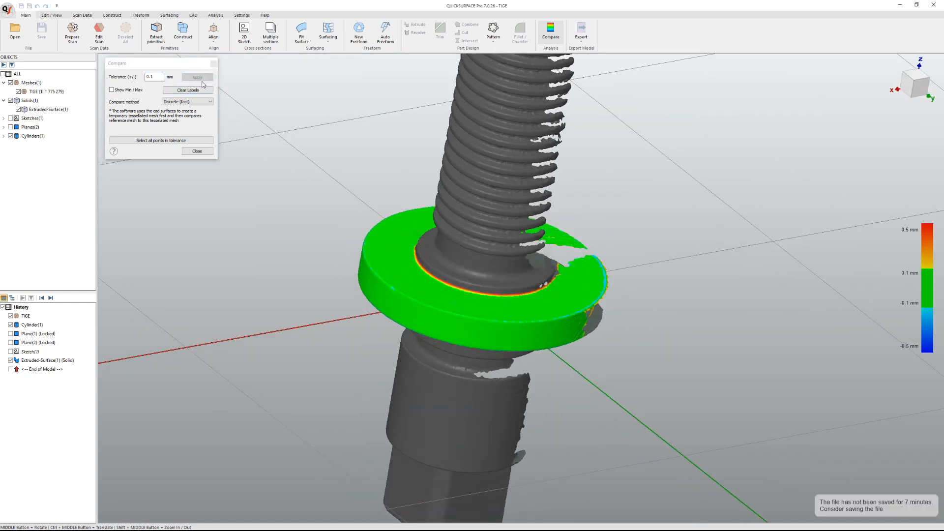
pyautogui.click(196, 151)
# Step: Create a sketch on a plane parallel to OXY, offset about -4.85 mm, slicing the collar just below the flange
pyautogui.moveTo(295, 216); pyautogui.dragTo(398, 302, button='middle')
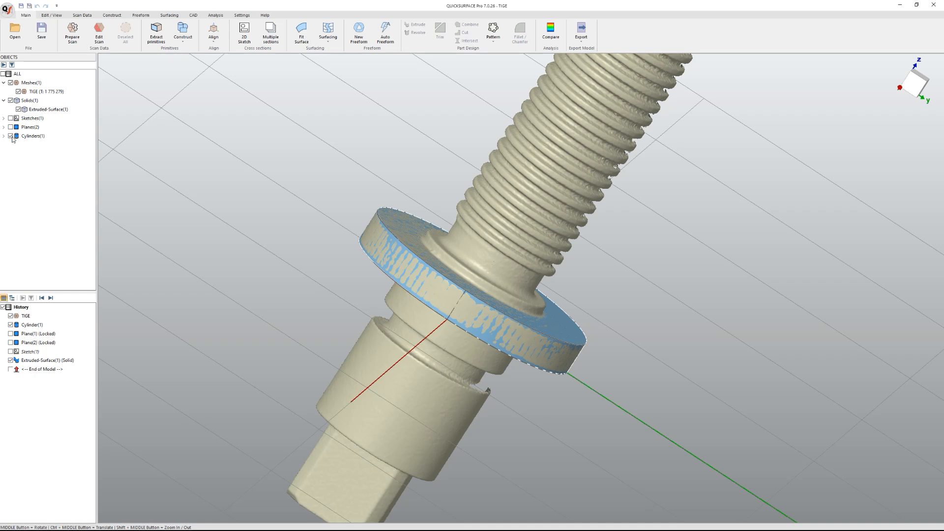
pyautogui.click(43, 109)
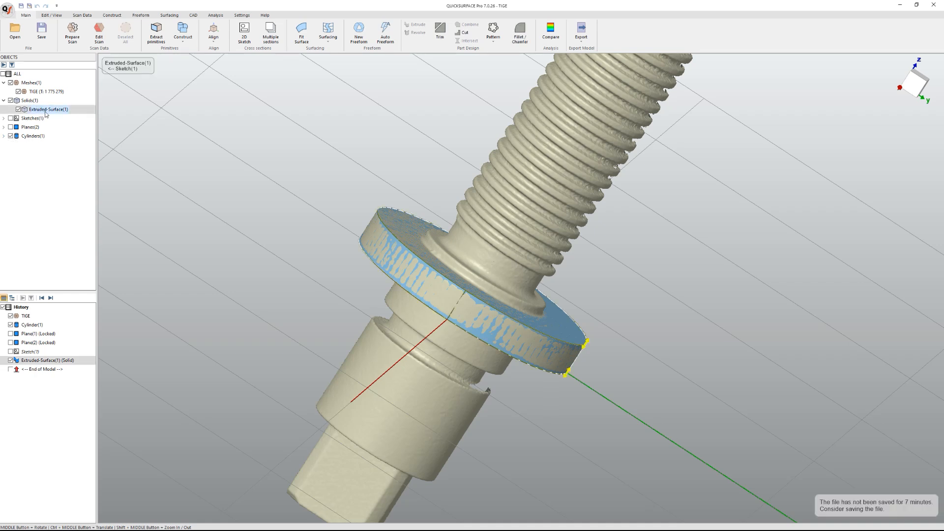
pyautogui.moveTo(348, 248); pyautogui.dragTo(405, 311, button='middle')
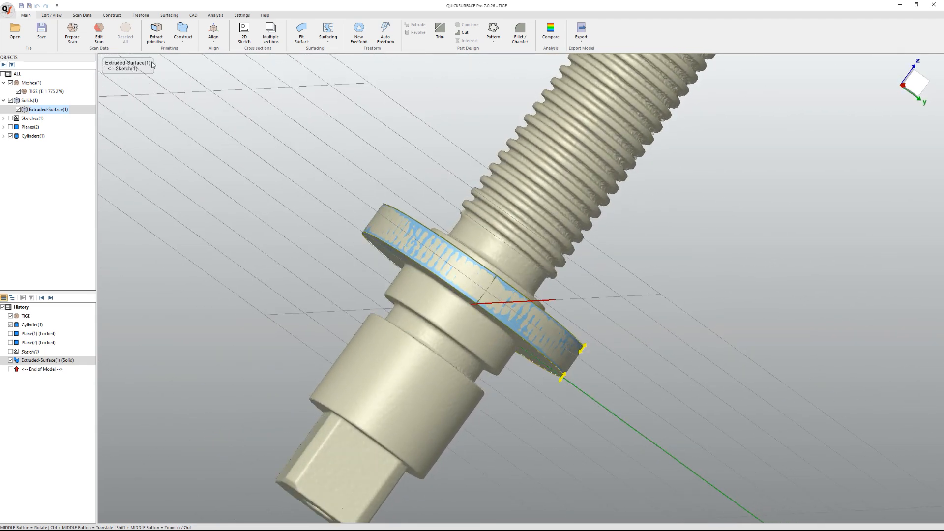
pyautogui.click(244, 33)
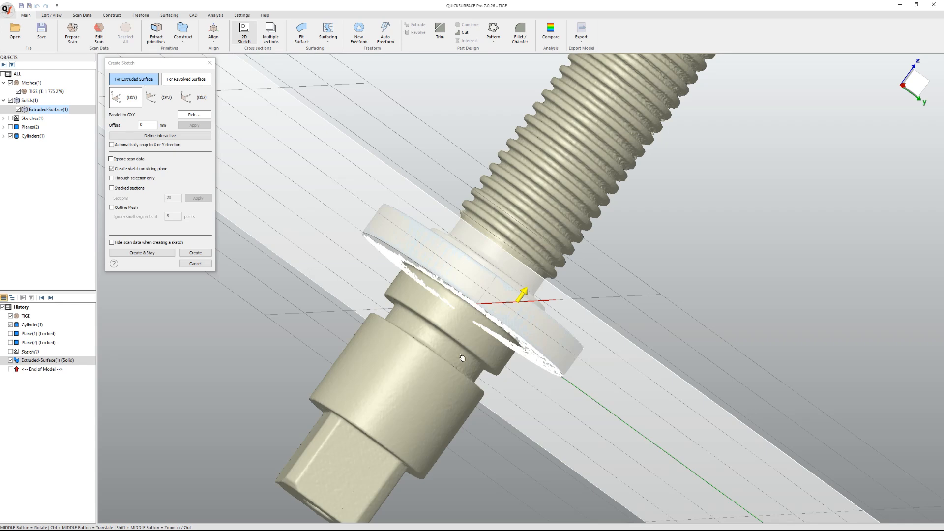
pyautogui.moveTo(523, 297); pyautogui.dragTo(490, 327)
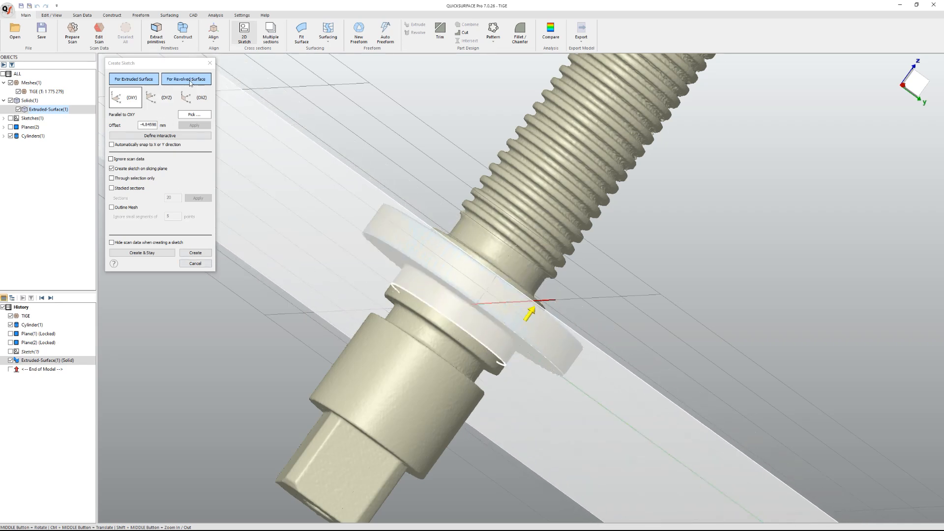
pyautogui.click(197, 253)
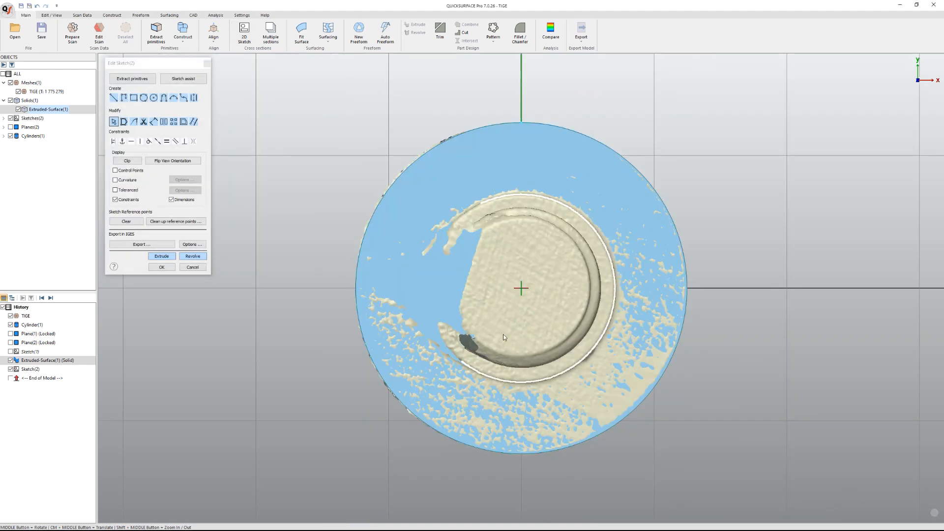
# Step: Clip the scan at the sketch plane and draw an origin-centred circle about 27.73 mm in diameter along the collar's outer section
pyautogui.click(126, 161)
pyautogui.scroll(4, 571, 239)
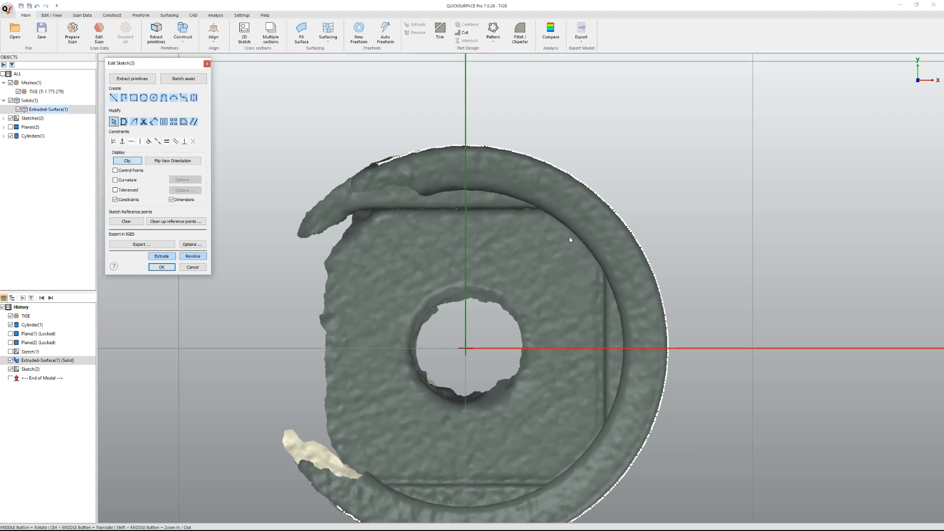
pyautogui.scroll(-2, 570, 240)
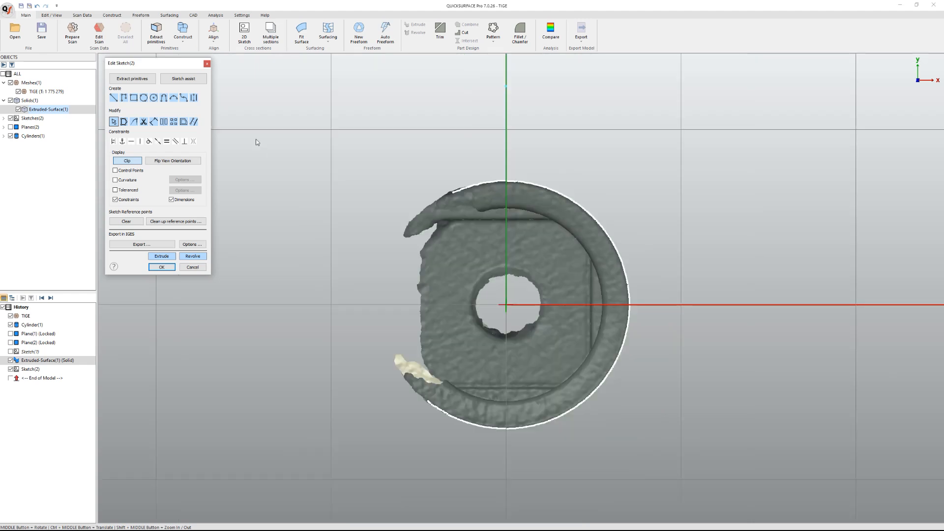
pyautogui.click(154, 98)
pyautogui.click(506, 305)
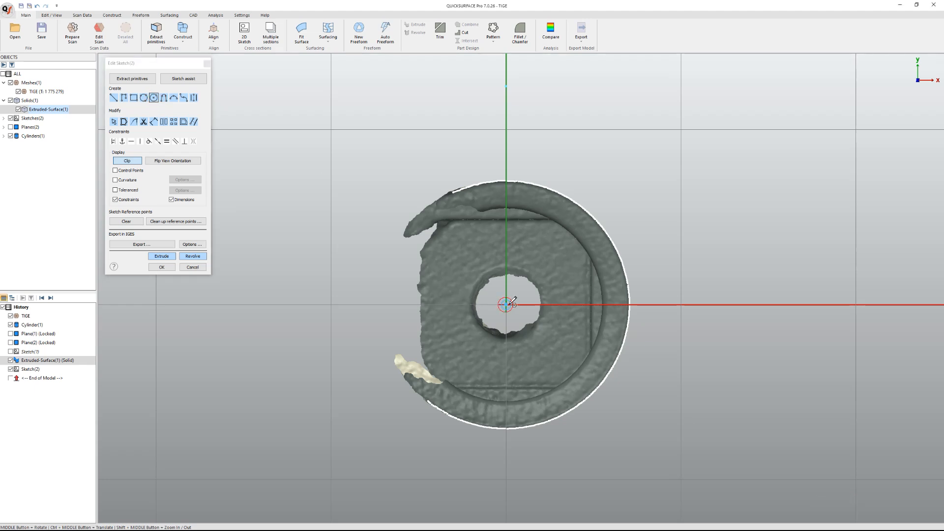
pyautogui.click(629, 264)
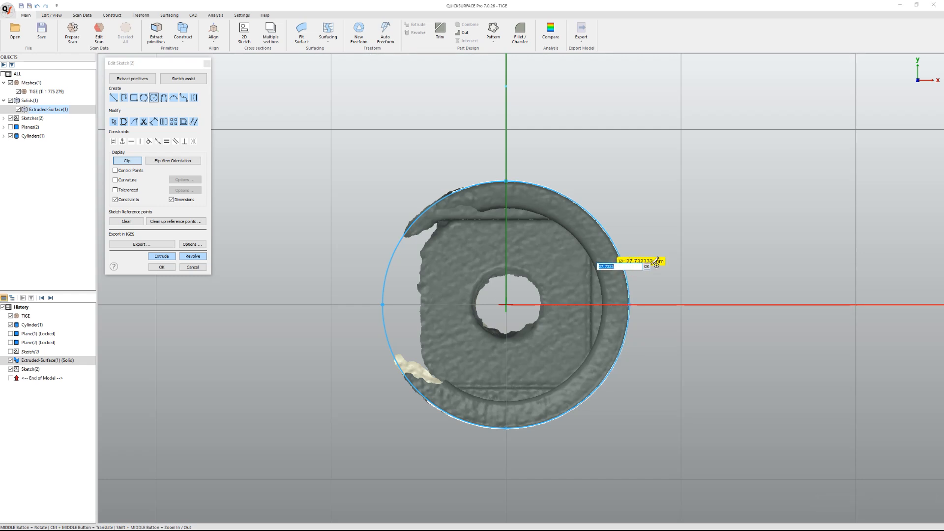
# Step: Dimension the collar circle's diameter to 27.7 mm and finish the sketch
pyautogui.click(153, 122)
pyautogui.click(452, 198)
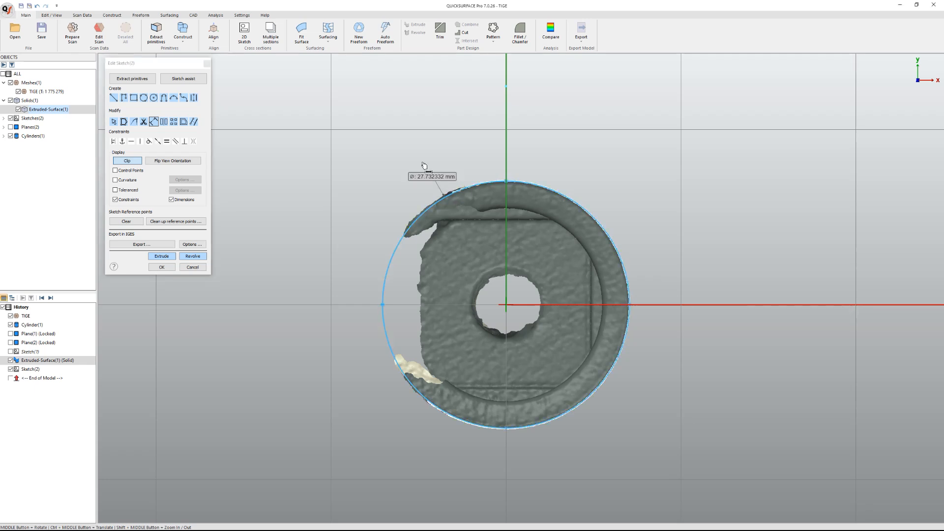
pyautogui.click(392, 130)
pyautogui.press('Right')
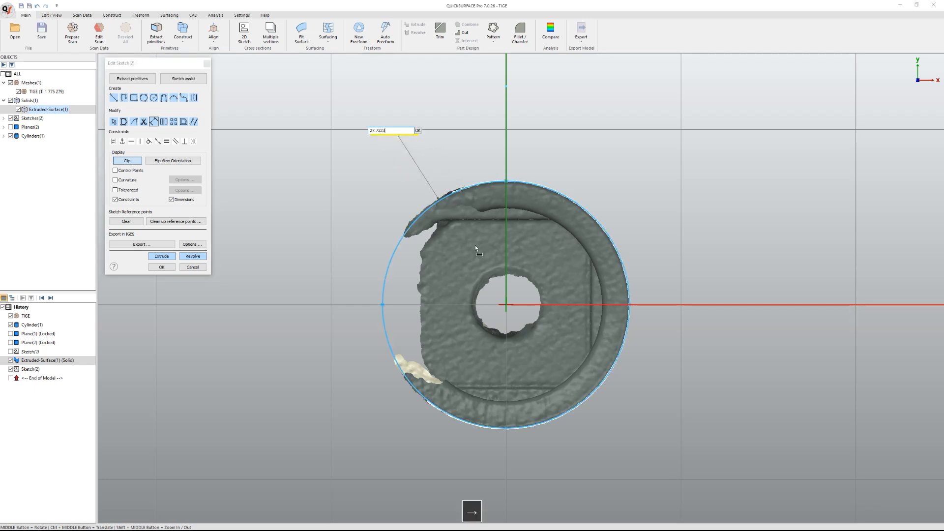
pyautogui.press('BackSpace')
pyautogui.press('BackSpace')
pyautogui.press('BackSpace')
pyautogui.press('Return')
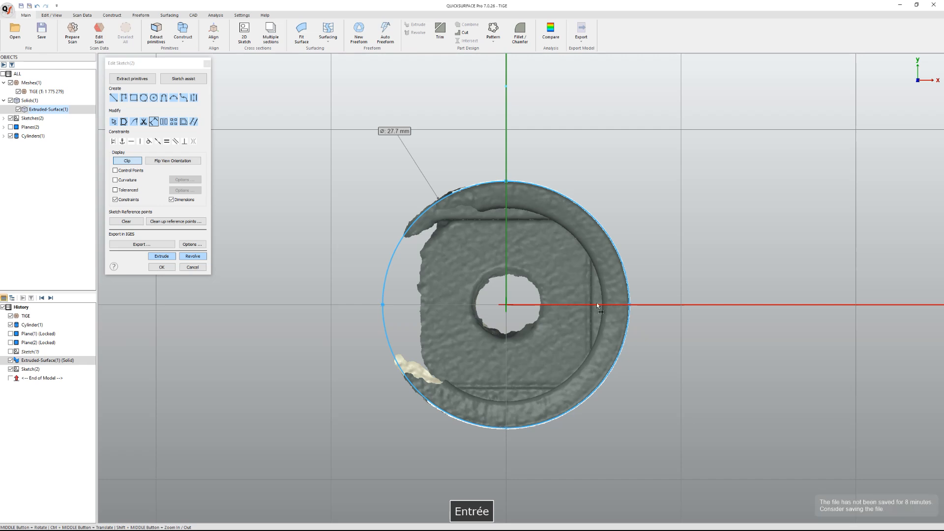
pyautogui.click(162, 267)
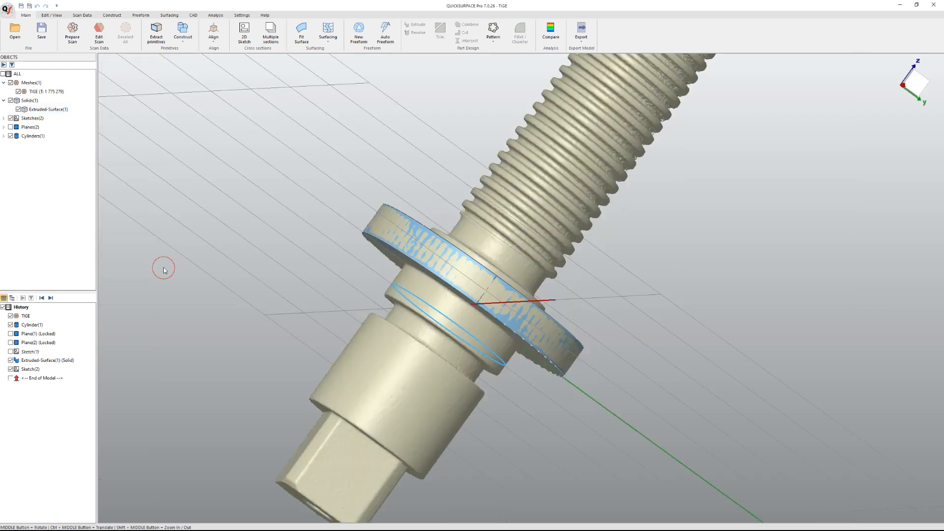
# Step: Start extruding the collar circle as a solid and snap its lower end to the collar's underside, at a depth of about 2.71 mm
pyautogui.click(427, 303)
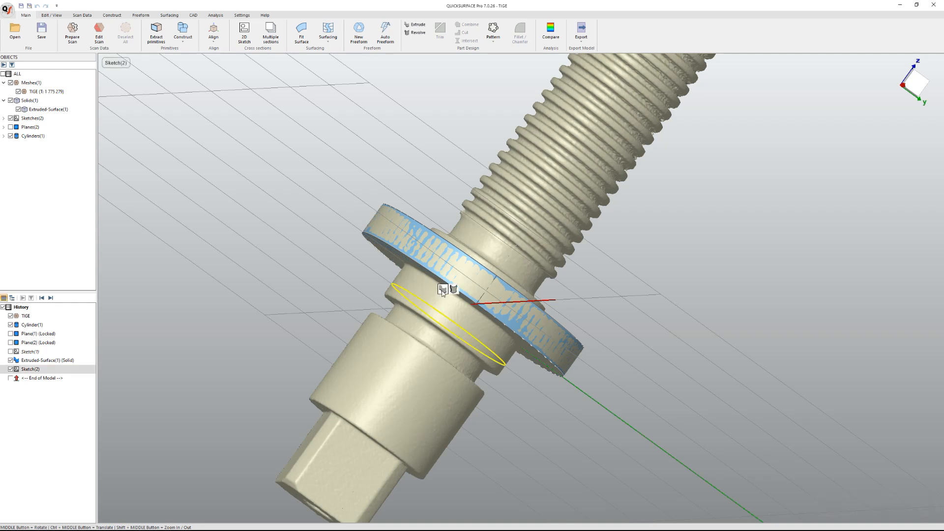
pyautogui.click(442, 290)
pyautogui.moveTo(477, 345); pyautogui.dragTo(500, 368, button='middle')
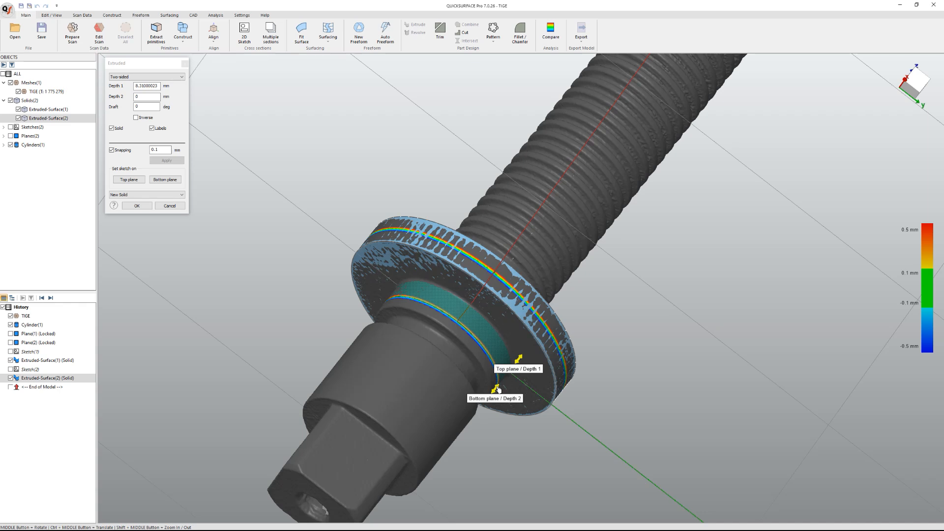
pyautogui.moveTo(497, 391); pyautogui.dragTo(480, 370)
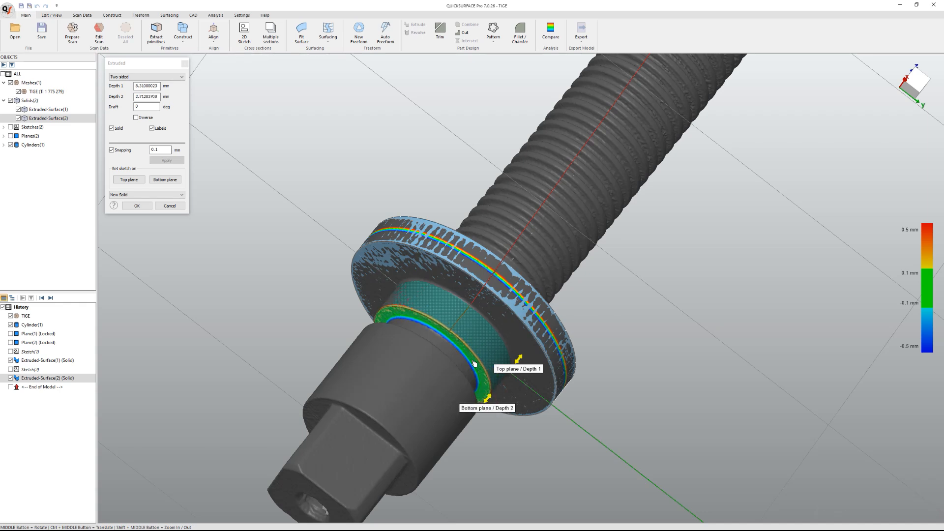
pyautogui.moveTo(512, 349); pyautogui.dragTo(229, 209, button='middle')
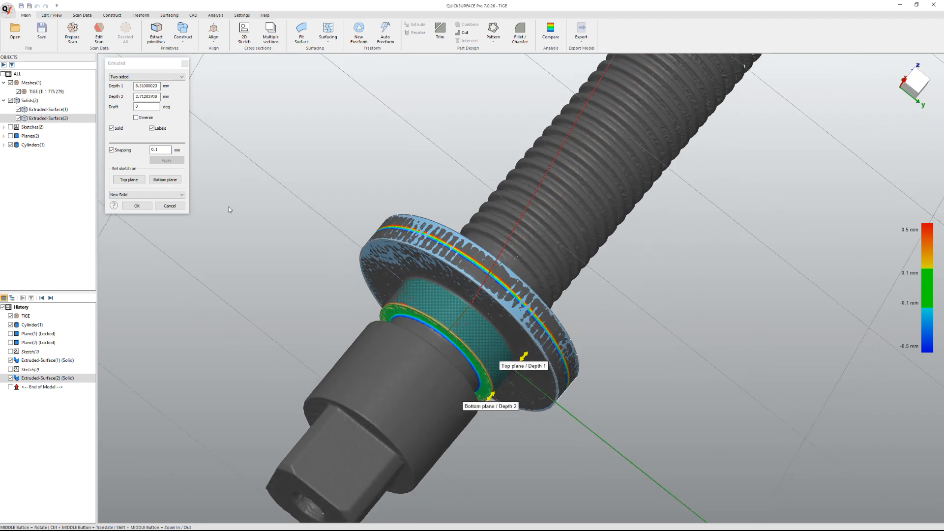
# Step: Turn off snapping, set the collar's upper depth to about 6.18 mm so it reaches into the flange, and create it as a new solid
pyautogui.click(111, 149)
pyautogui.moveTo(531, 358); pyautogui.dragTo(543, 338)
pyautogui.moveTo(543, 338); pyautogui.dragTo(554, 336, button='middle')
pyautogui.moveTo(568, 319); pyautogui.dragTo(546, 340)
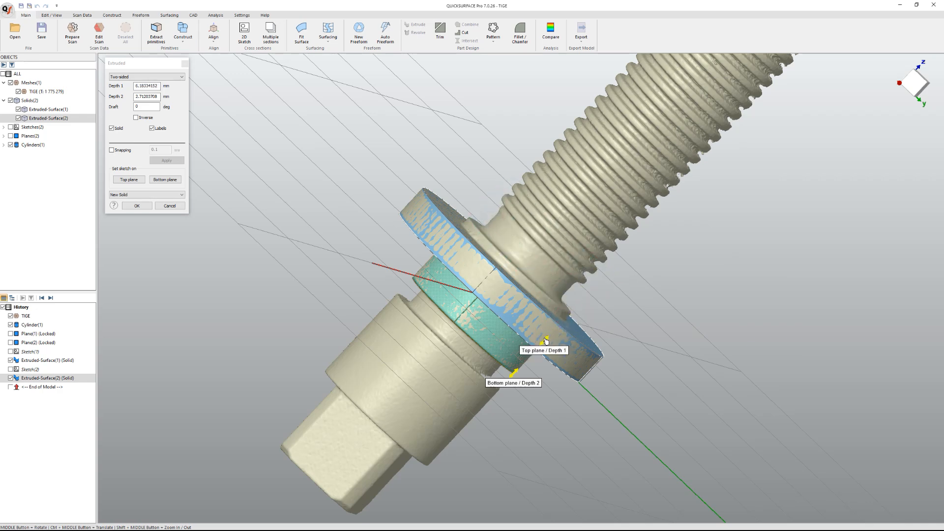
pyautogui.moveTo(488, 349); pyautogui.dragTo(462, 339, button='middle')
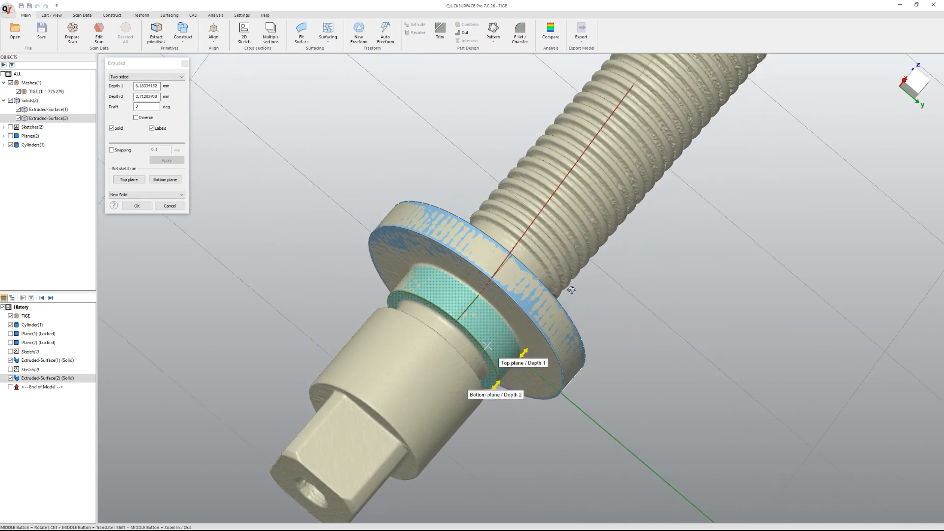
pyautogui.click(138, 206)
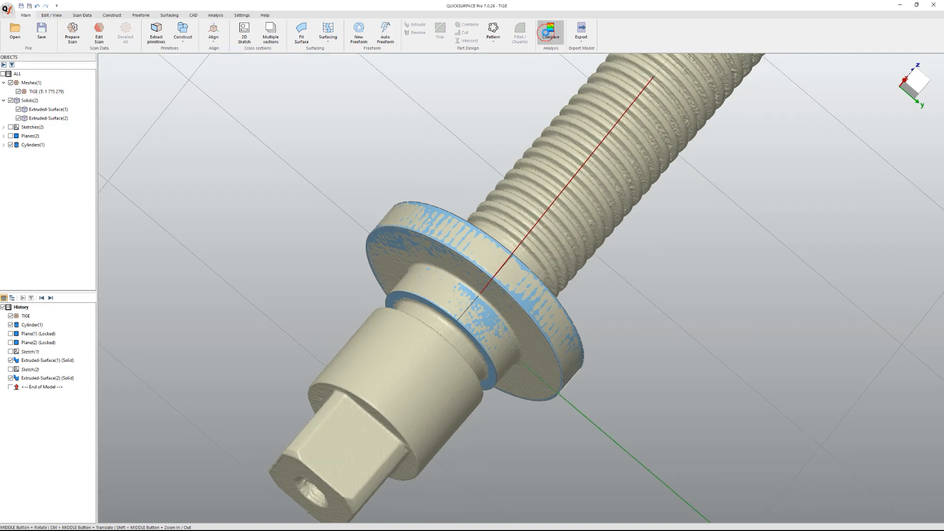
# Step: Compare the flange and collar solids with the scan at 0.1 mm tolerance, save the file, and inspect the collar's deviations
pyautogui.click(551, 32)
pyautogui.moveTo(536, 256)
pyautogui.mouseDown(button='middle')
pyautogui.moveTo(556, 263)
pyautogui.moveTo(748, 206)
pyautogui.moveTo(498, 97)
pyautogui.moveTo(377, 211)
pyautogui.moveTo(355, 301)
pyautogui.moveTo(217, 297)
pyautogui.moveTo(583, 259)
pyautogui.moveTo(337, 312)
pyautogui.moveTo(539, 257)
pyautogui.mouseUp(button='middle')
pyautogui.scroll(-5, 540, 256)
pyautogui.hotkey('ctrl', 's')
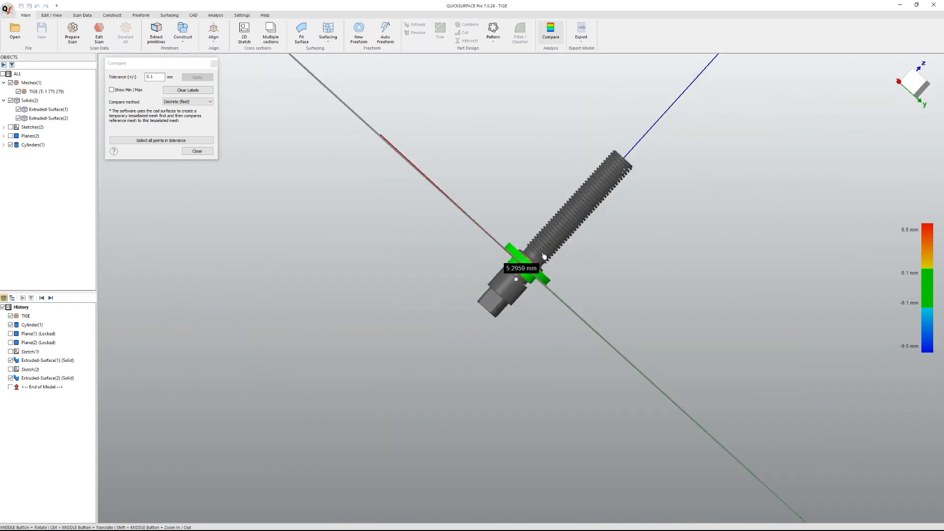
pyautogui.moveTo(522, 286); pyautogui.dragTo(529, 306, button='middle')
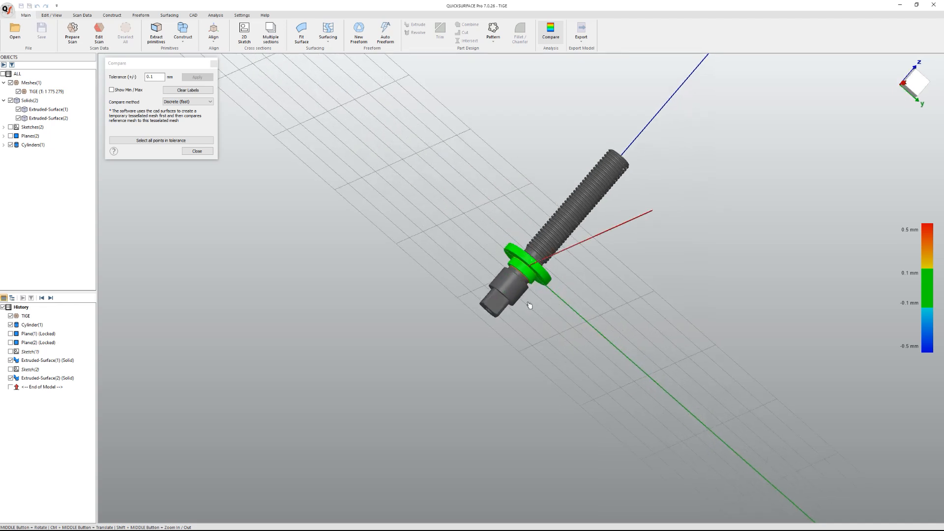
pyautogui.scroll(8, 522, 304)
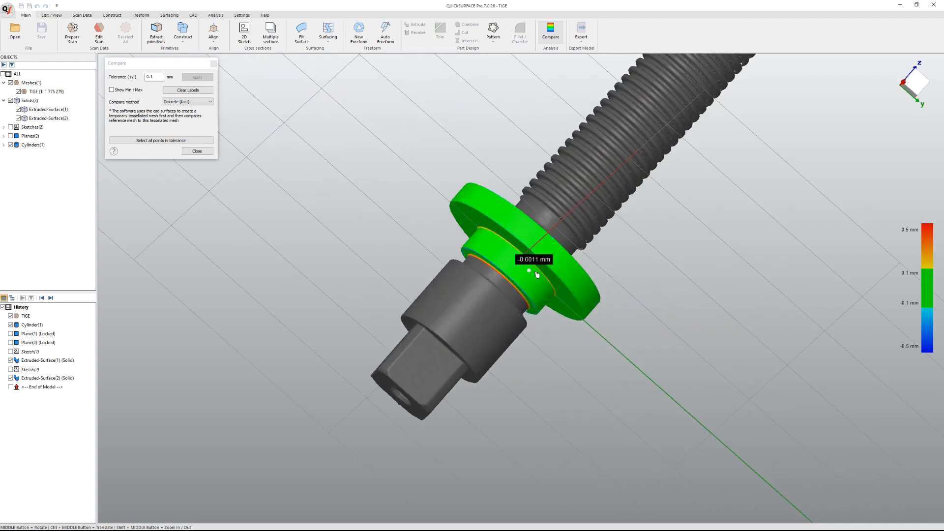
# Step: Close the comparison and create an extrusion sketch parallel to OXY through the large cylinder below the collar, at an offset of about -17.95 mm
pyautogui.keyDown('ctrl'); pyautogui.moveTo(599, 247); pyautogui.dragTo(458, 300, button='middle'); pyautogui.keyUp('ctrl')
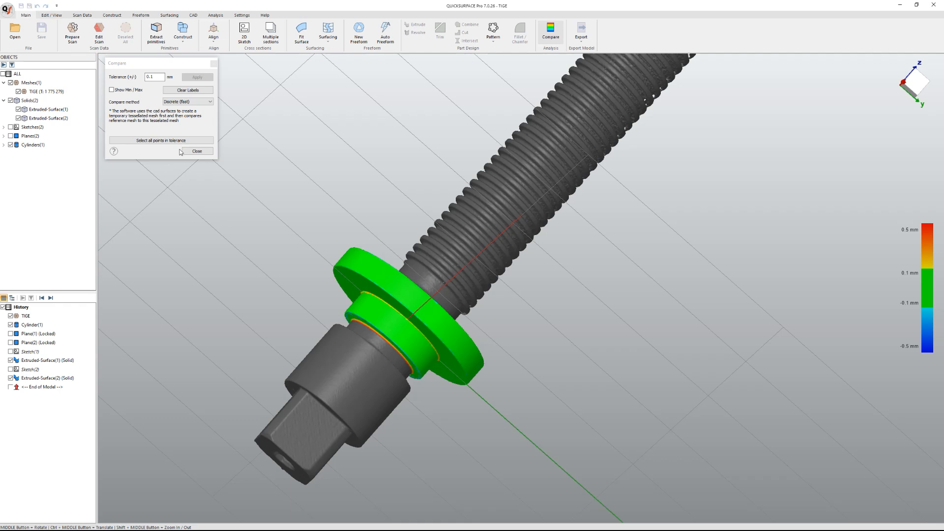
pyautogui.click(197, 152)
pyautogui.moveTo(318, 306); pyautogui.dragTo(261, 351, button='middle')
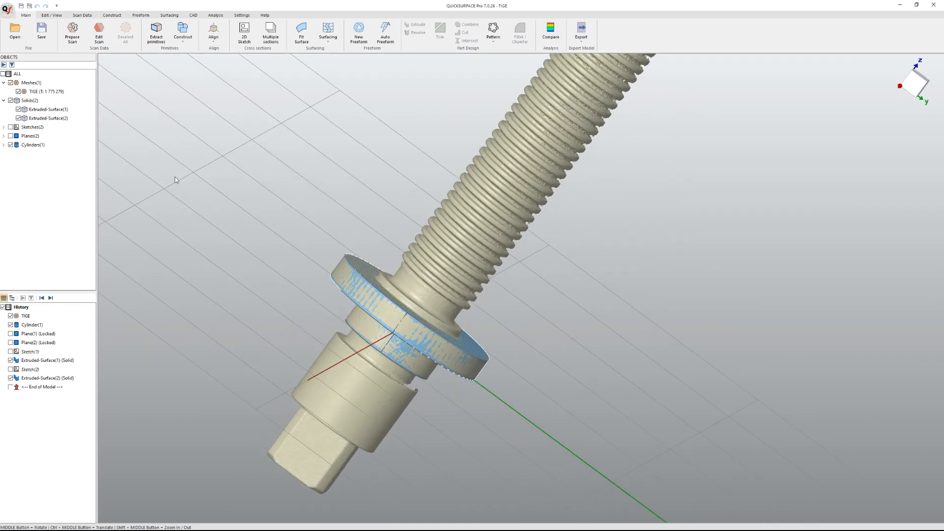
pyautogui.click(245, 33)
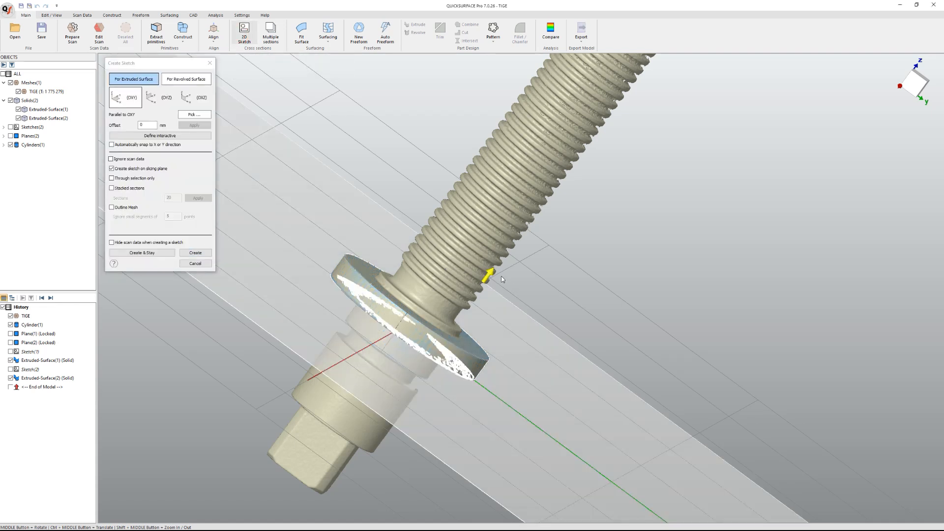
pyautogui.moveTo(491, 277); pyautogui.dragTo(449, 331)
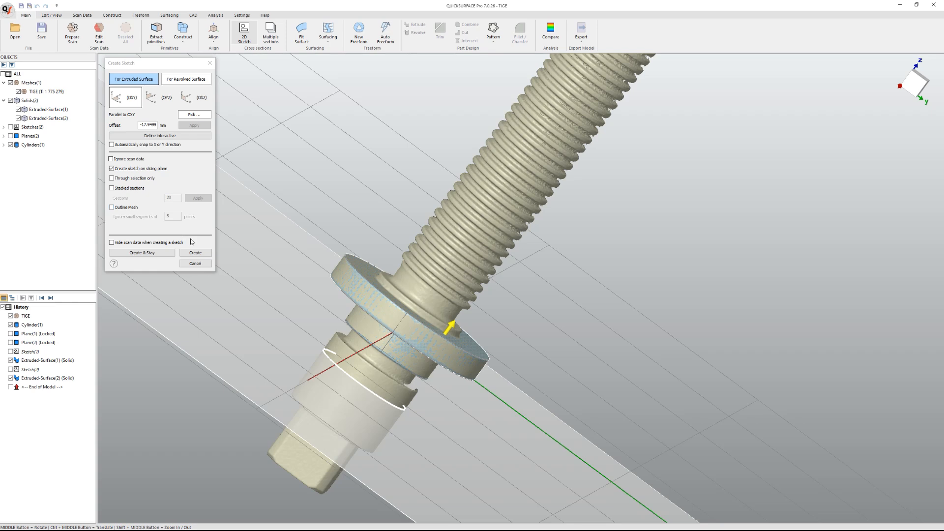
pyautogui.click(196, 253)
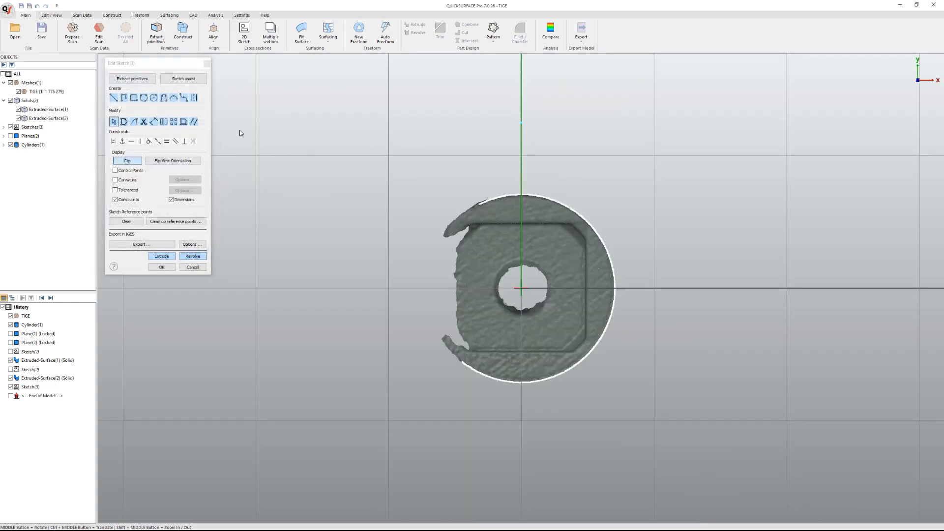
# Step: Fit a circle to the large cylinder's section outline
pyautogui.click(132, 79)
pyautogui.moveTo(495, 197)
pyautogui.mouseDown()
pyautogui.moveTo(595, 246)
pyautogui.moveTo(594, 347)
pyautogui.moveTo(470, 383)
pyautogui.mouseUp()
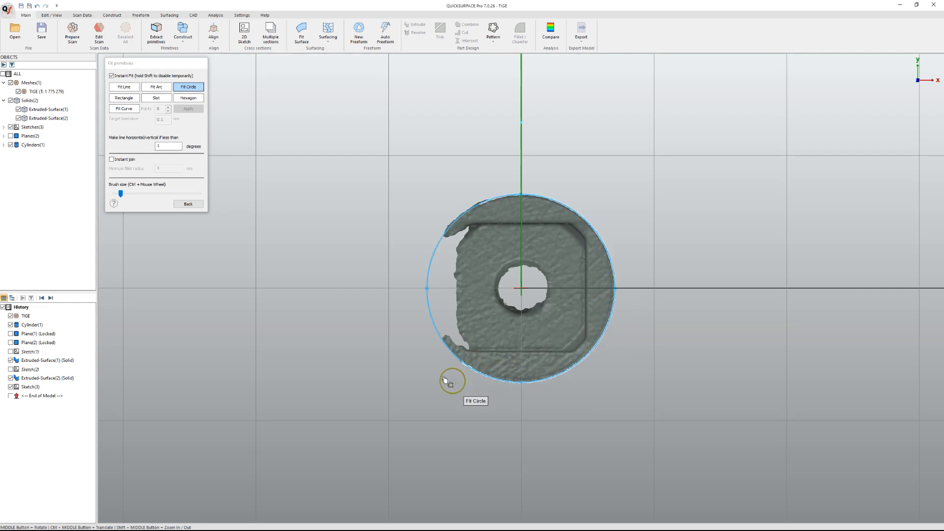
pyautogui.click(188, 204)
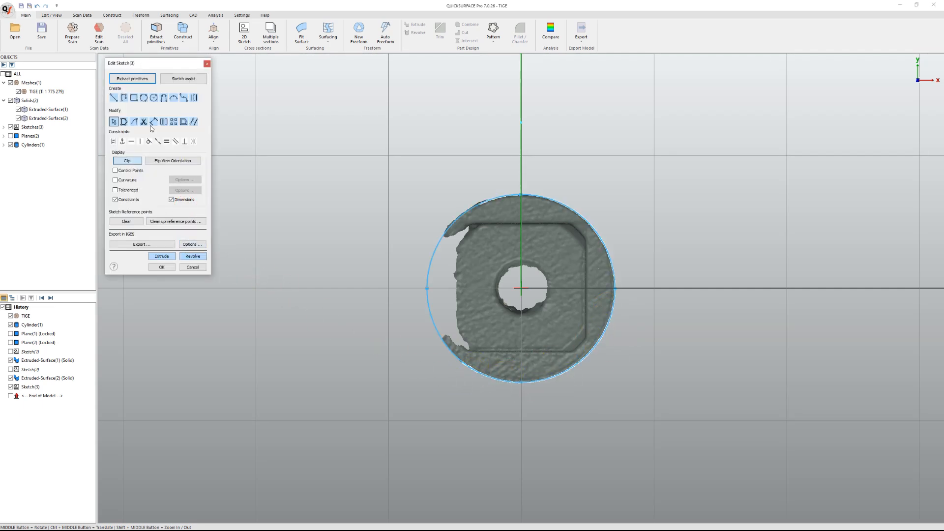
# Step: Dimension the fitted circle's diameter to 27.8 mm and finish the sketch
pyautogui.click(479, 208)
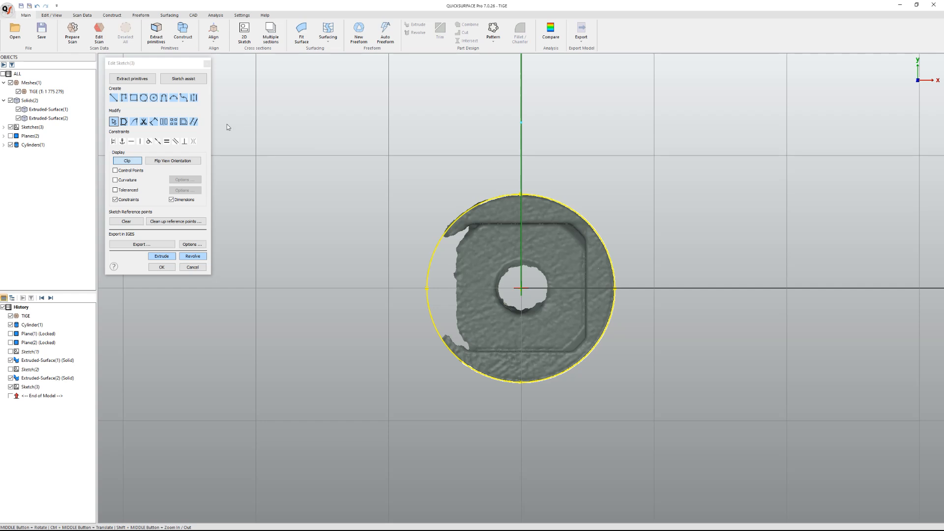
pyautogui.click(153, 122)
pyautogui.click(503, 195)
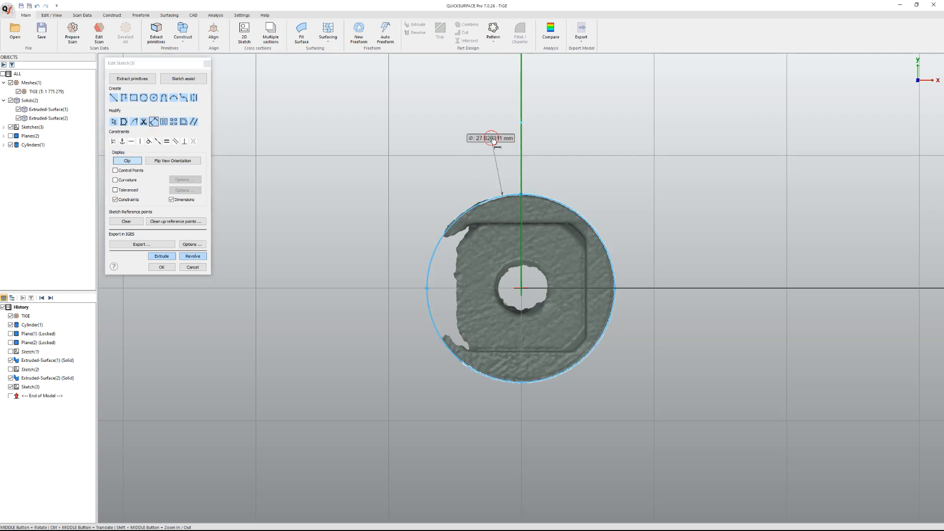
pyautogui.write('27.8')
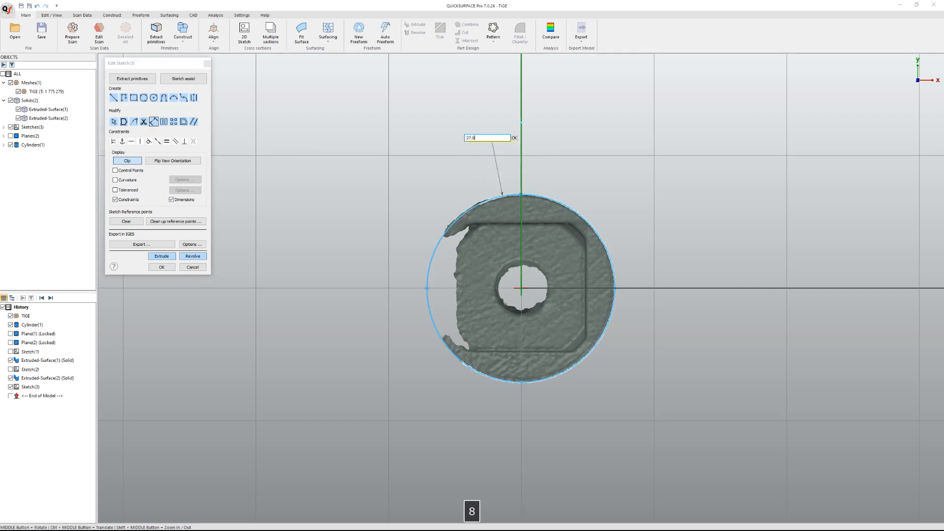
pyautogui.press('Return')
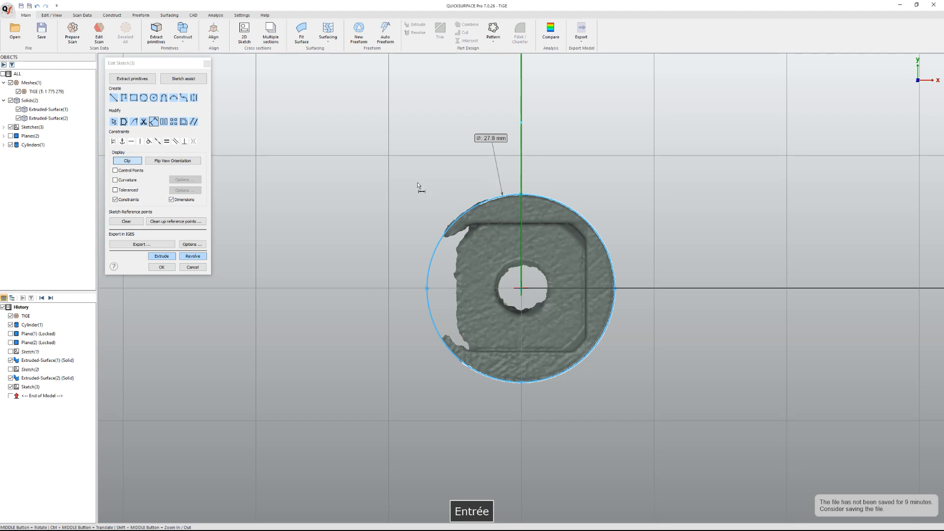
pyautogui.click(161, 267)
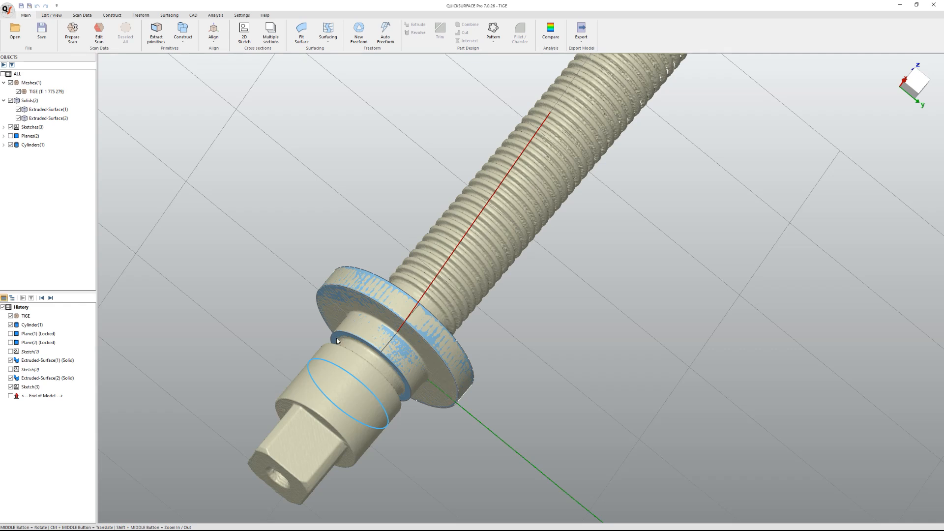
# Step: Start a two-sided solid extrusion of the circle and, with 0.1 mm snapping, snap its upper end to the cylinder's shoulder at about 6.03 mm
pyautogui.click(331, 365)
pyautogui.click(346, 353)
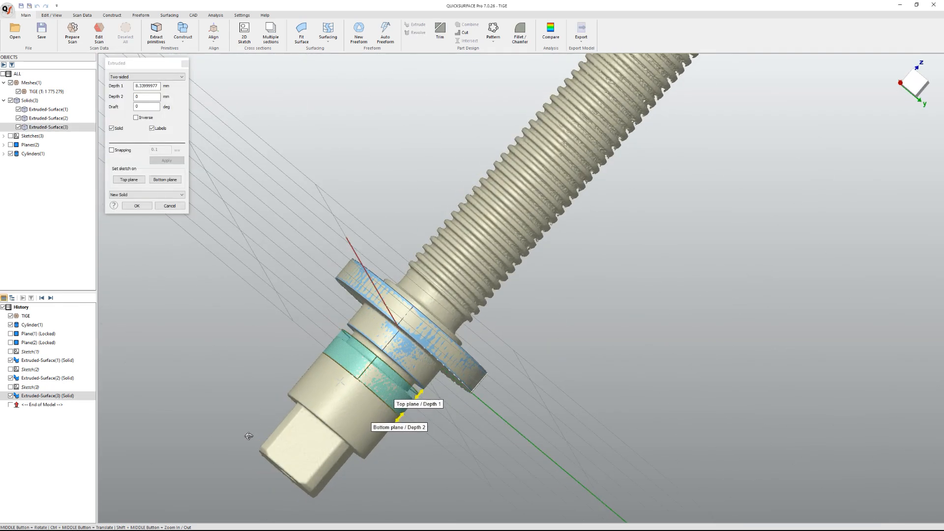
pyautogui.moveTo(433, 391); pyautogui.dragTo(343, 318)
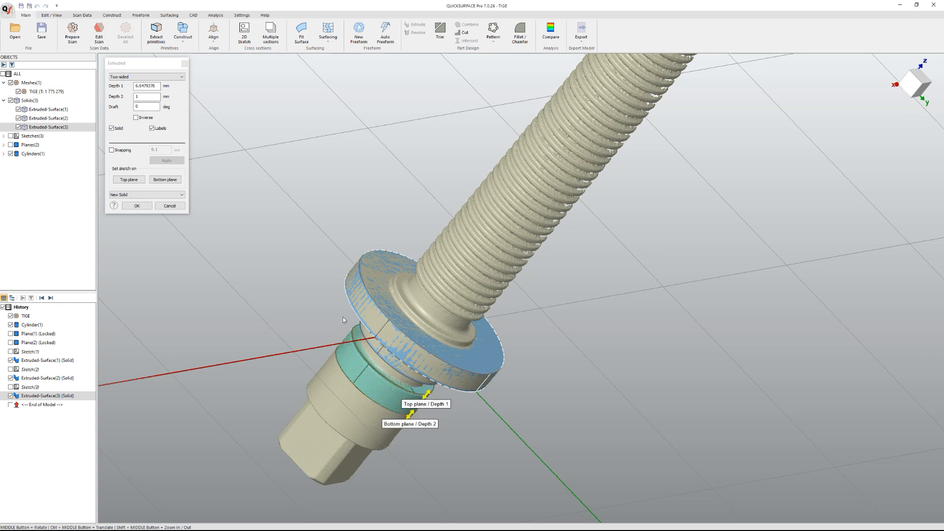
pyautogui.click(112, 150)
pyautogui.moveTo(427, 393); pyautogui.dragTo(384, 377)
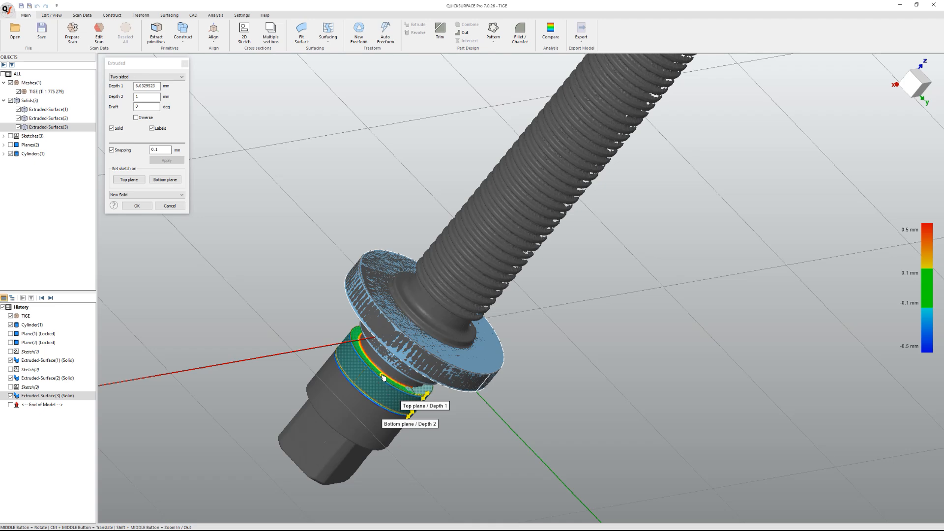
# Step: Snap the extrusion's lower end to the shoulder above the square end, at a depth of about 14.98 mm, and create it as a new solid
pyautogui.scroll(5, 384, 378)
pyautogui.scroll(-1, 383, 378)
pyautogui.scroll(-5, 374, 383)
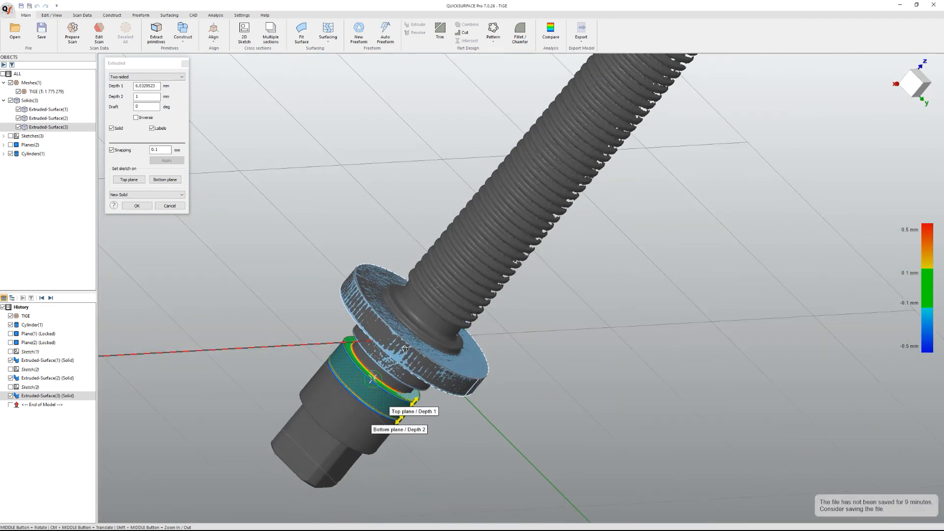
pyautogui.moveTo(383, 438); pyautogui.dragTo(328, 432)
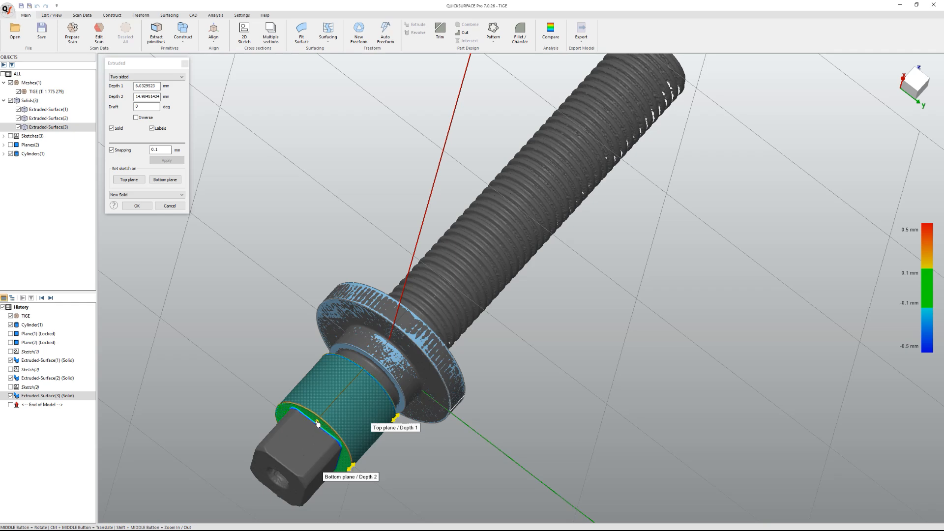
pyautogui.click(132, 206)
# Step: Compare the three extruded solids with the scan at 0.1 mm tolerance, inspect the new cylinder's deviations, and close the comparison
pyautogui.moveTo(374, 438); pyautogui.dragTo(275, 320, button='middle')
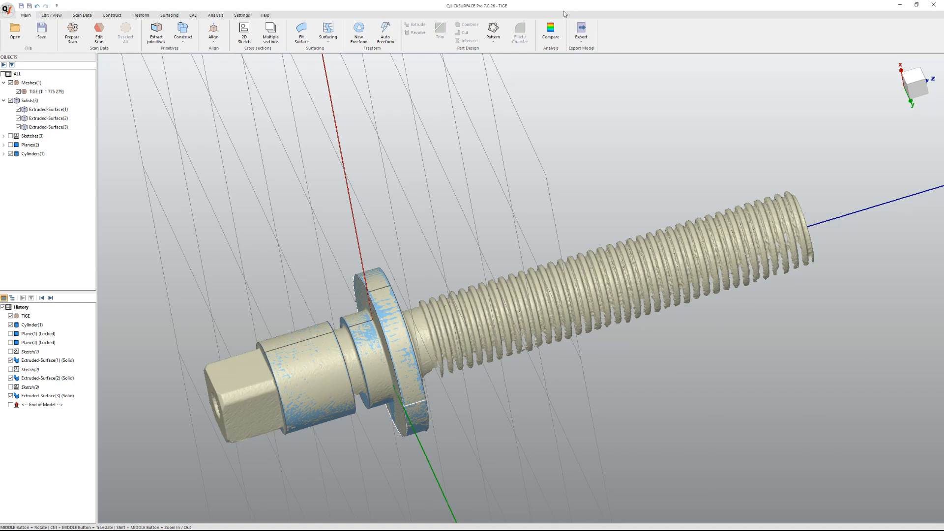
pyautogui.click(551, 32)
pyautogui.moveTo(590, 158); pyautogui.dragTo(360, 205, button='middle')
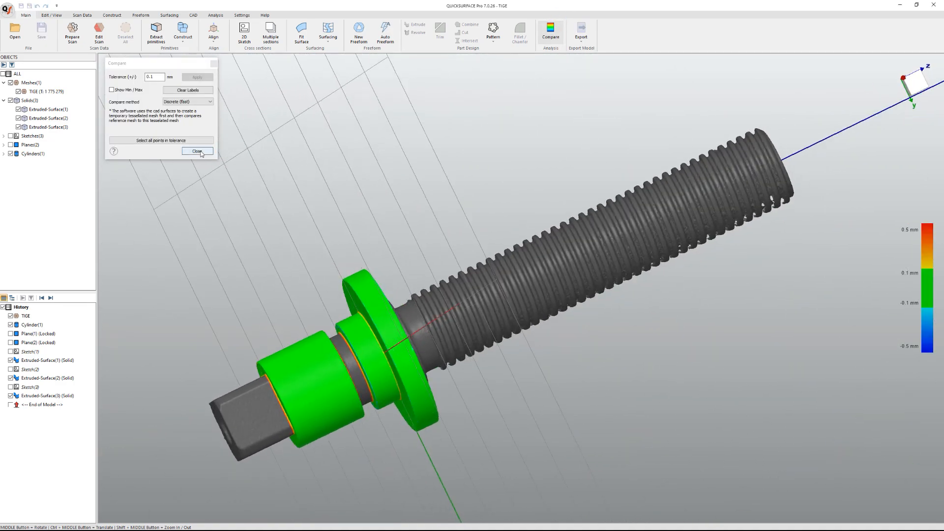
pyautogui.click(198, 151)
# Step: Create an extrusion sketch parallel to OXY that slices through the square end of the rod
pyautogui.moveTo(253, 162); pyautogui.dragTo(318, 180, button='middle')
pyautogui.moveTo(264, 403); pyautogui.dragTo(272, 413, button='middle')
pyautogui.click(244, 32)
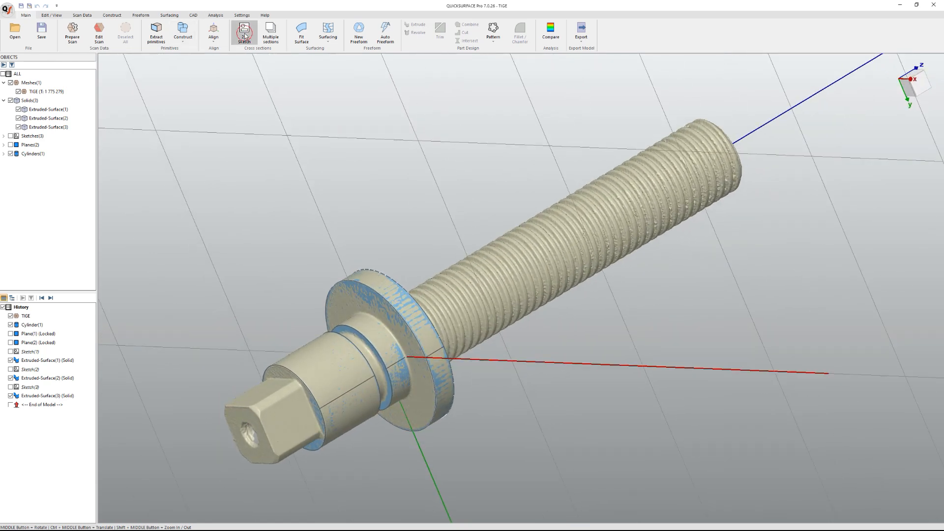
pyautogui.moveTo(537, 304); pyautogui.dragTo(270, 322)
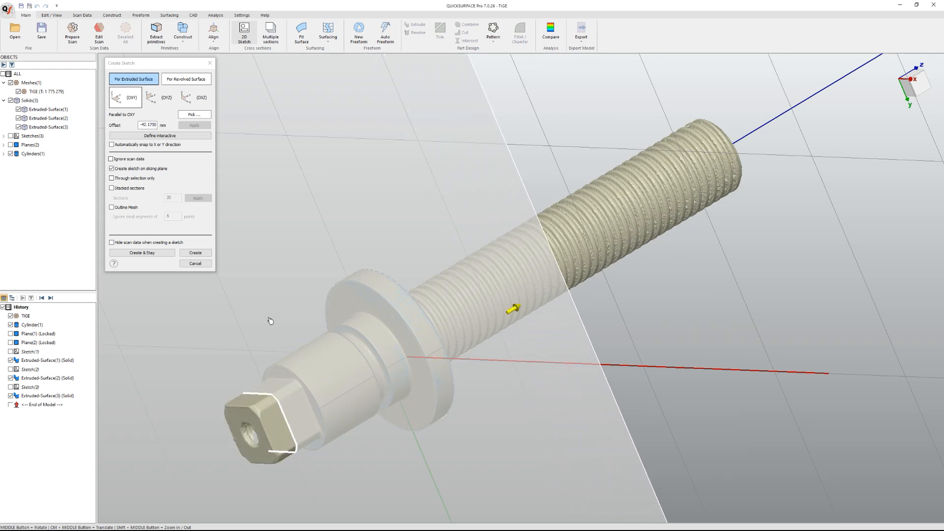
pyautogui.click(195, 253)
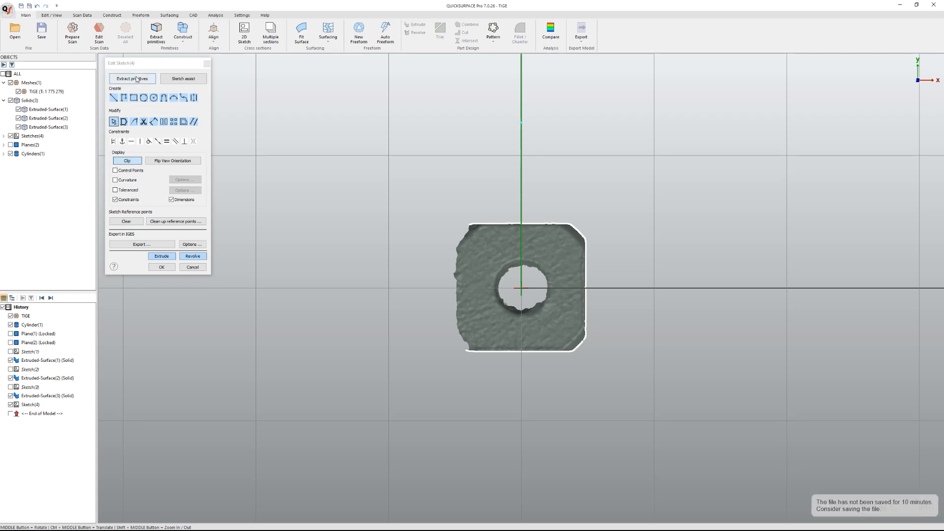
# Step: Fit a rectangle to the three scanned straight edges of the square section
pyautogui.click(183, 79)
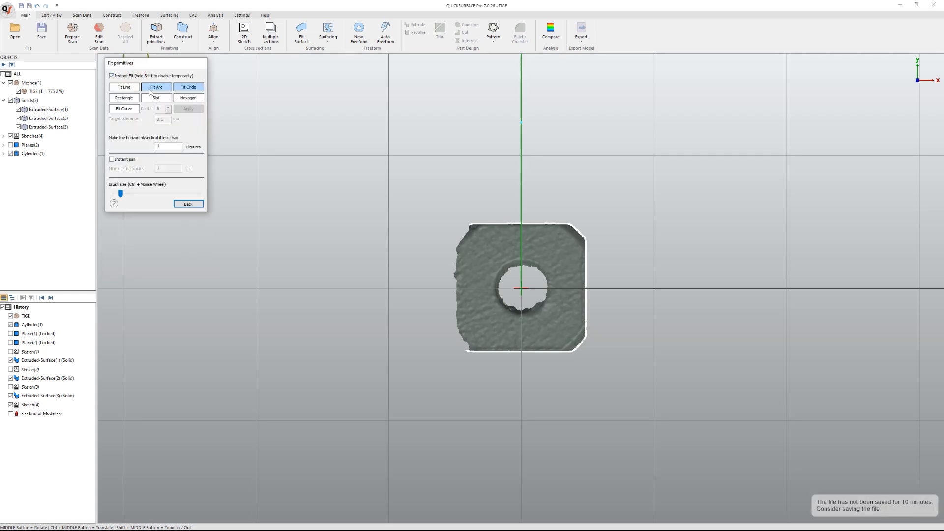
pyautogui.click(124, 98)
pyautogui.moveTo(494, 227)
pyautogui.mouseDown()
pyautogui.moveTo(578, 230)
pyautogui.moveTo(585, 298)
pyautogui.moveTo(546, 353)
pyautogui.moveTo(483, 355)
pyautogui.mouseUp()
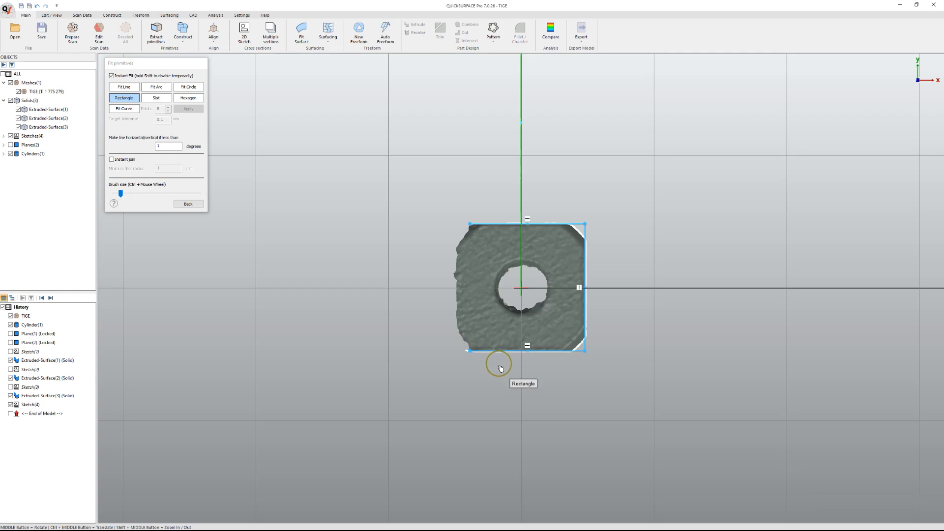
pyautogui.keyDown('shift'); pyautogui.moveTo(477, 379); pyautogui.dragTo(456, 354, button='middle'); pyautogui.keyUp('shift')
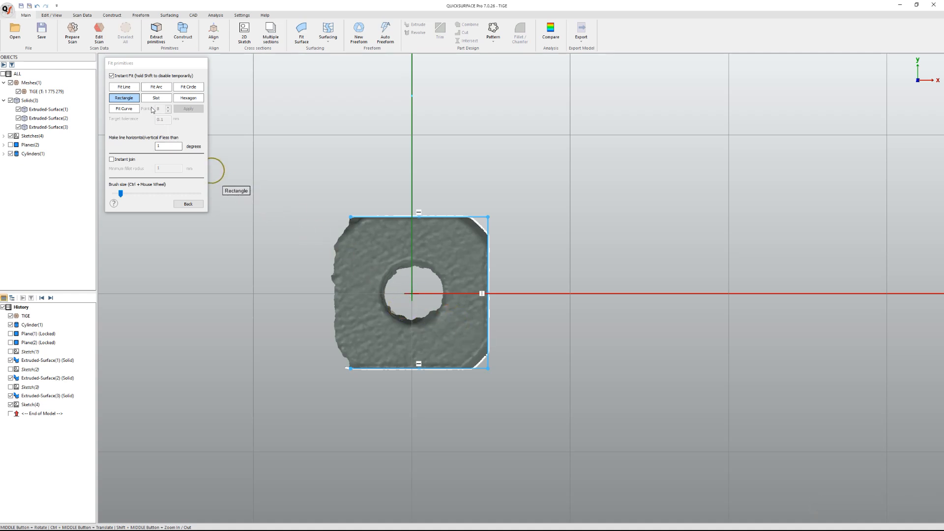
pyautogui.click(190, 204)
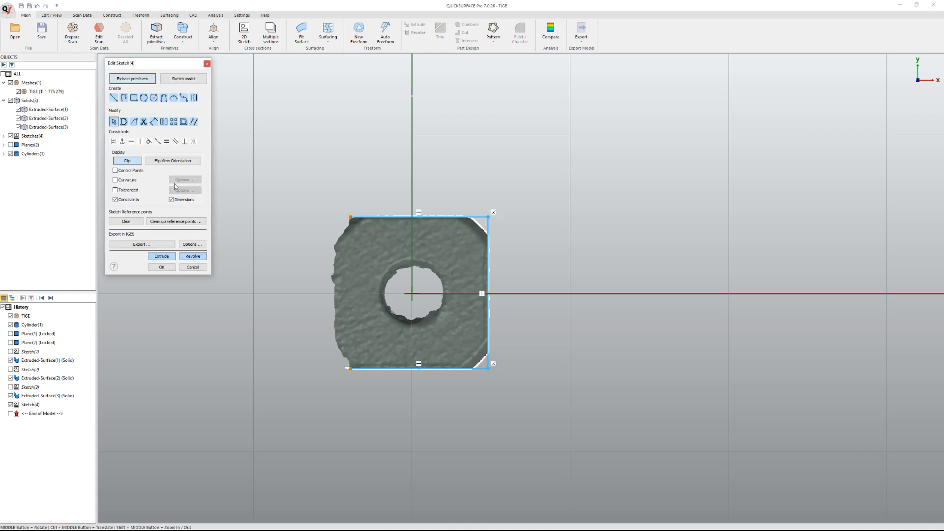
pyautogui.click(134, 98)
pyautogui.click(413, 294)
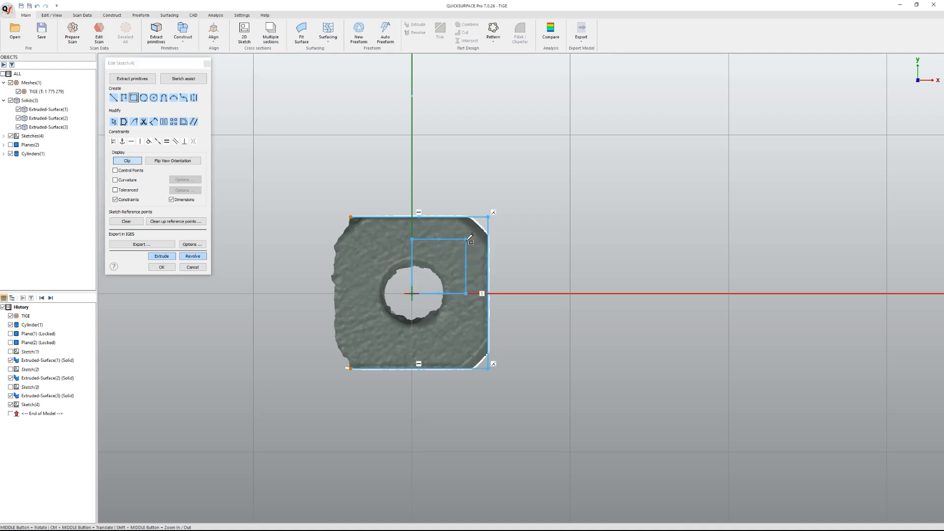
pyautogui.press('Escape')
# Step: Draw a vertical line along the Y axis through the origin, extending past the square section, and make it a construction line
pyautogui.click(115, 99)
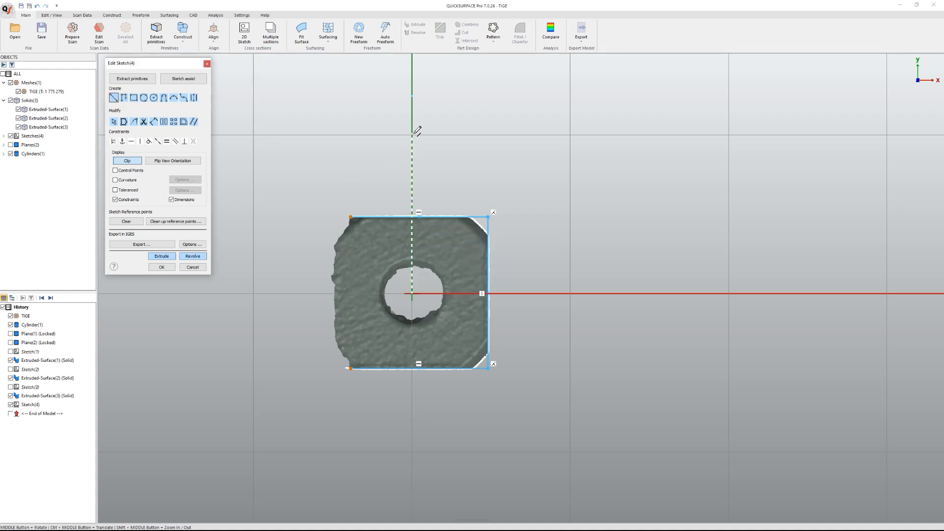
pyautogui.click(412, 73)
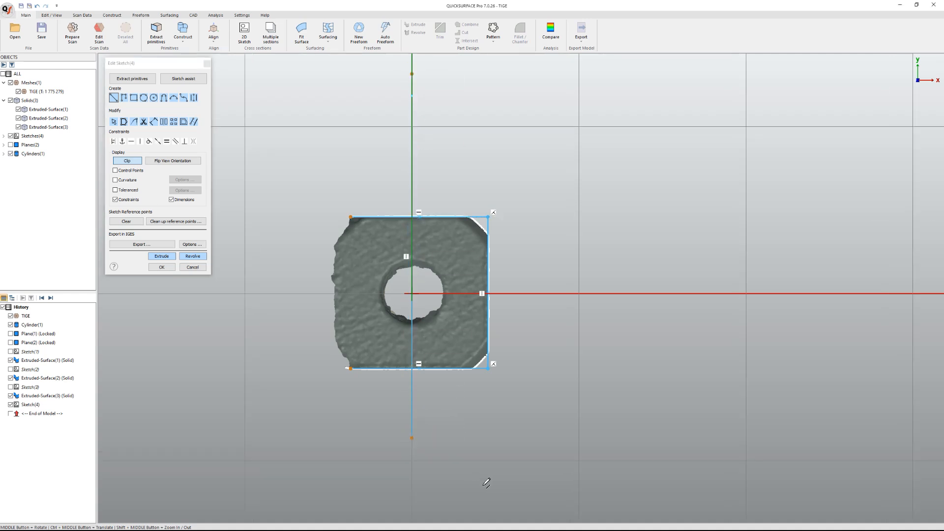
pyautogui.click(413, 400)
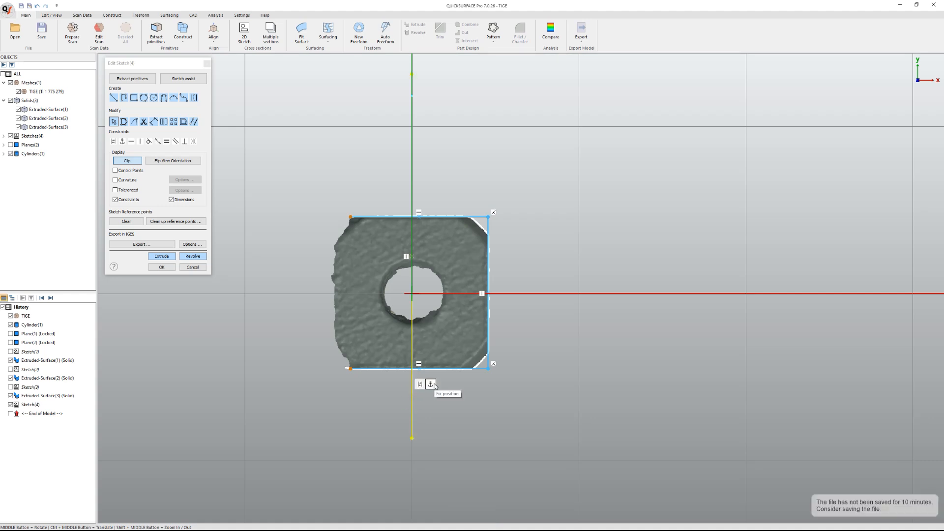
pyautogui.click(431, 384)
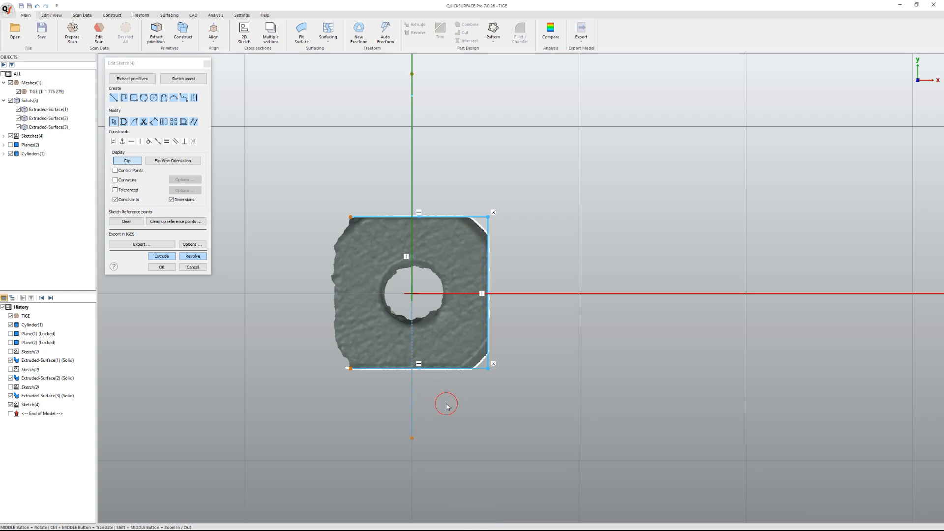
# Step: Trim the two horizontal edges back to the vertical construction line, removing their portions on the negative X side
pyautogui.scroll(-5, 412, 428)
pyautogui.scroll(8, 408, 394)
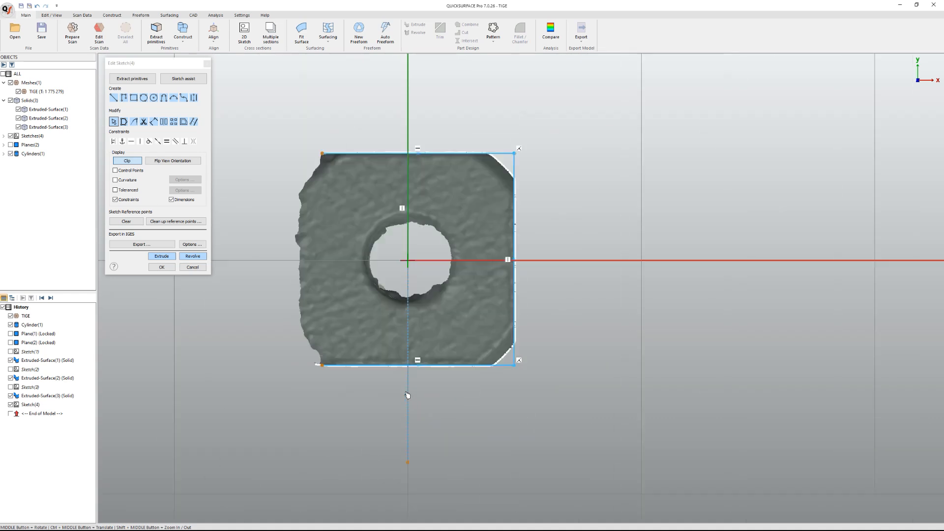
pyautogui.scroll(-3, 403, 379)
pyautogui.click(144, 122)
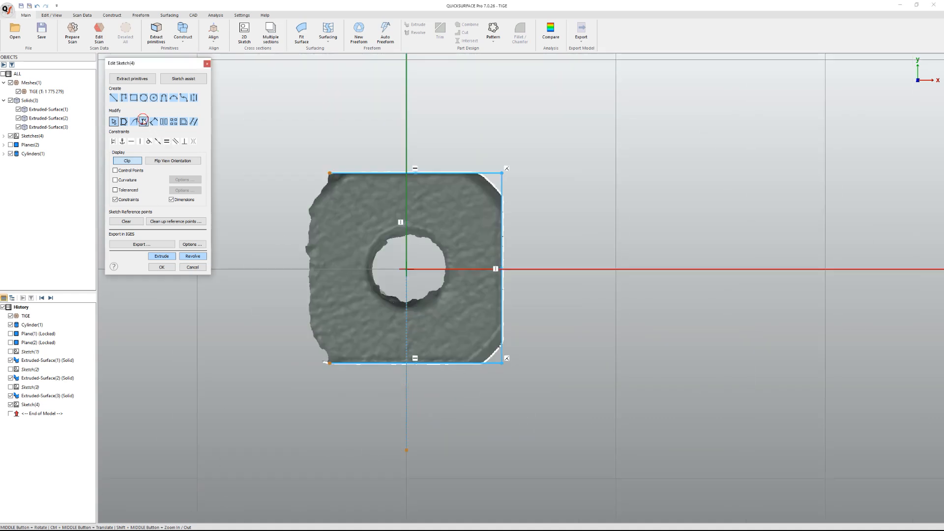
pyautogui.click(379, 364)
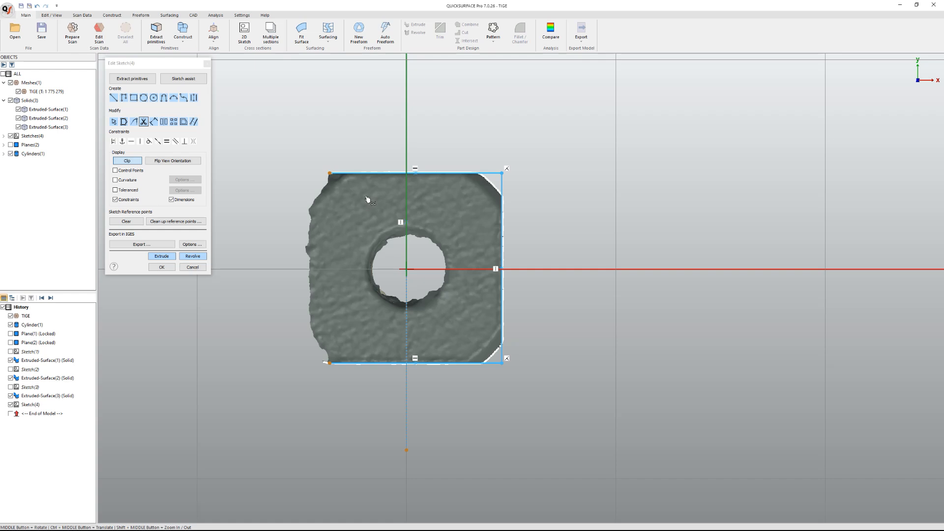
pyautogui.moveTo(377, 157); pyautogui.dragTo(367, 383)
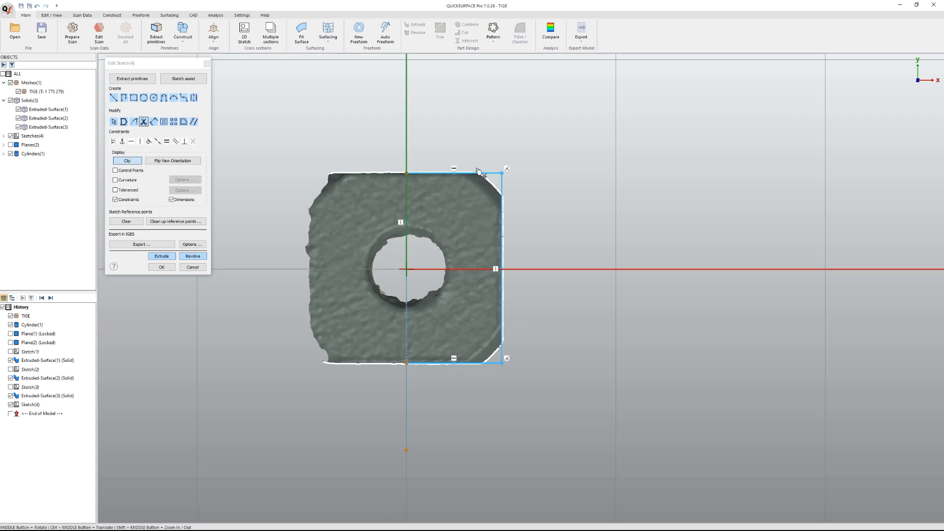
pyautogui.press('Escape')
pyautogui.keyDown('ctrl'); pyautogui.moveTo(470, 158); pyautogui.dragTo(553, 216); pyautogui.keyUp('ctrl')
pyautogui.keyDown('ctrl'); pyautogui.click(496, 130); pyautogui.keyUp('ctrl')
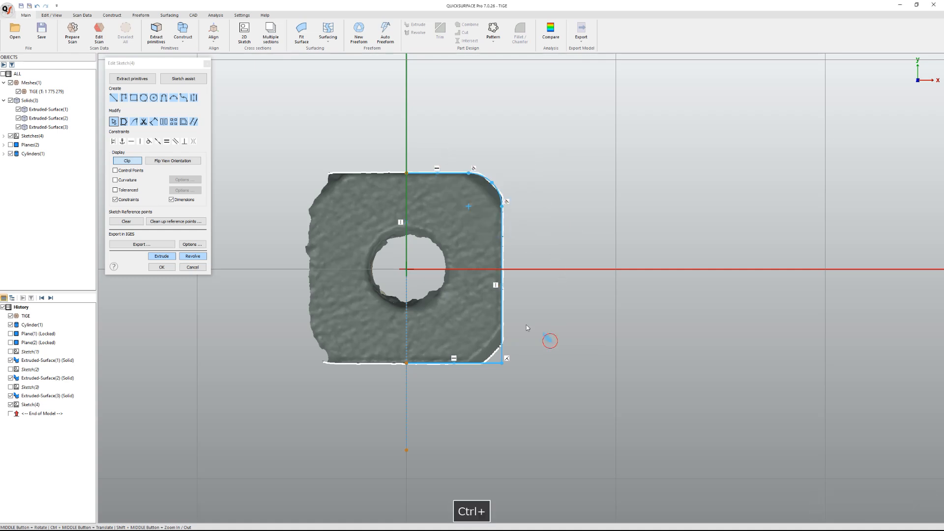
pyautogui.keyDown('ctrl'); pyautogui.moveTo(527, 328); pyautogui.dragTo(538, 425); pyautogui.keyUp('ctrl')
pyautogui.scroll(5, 477, 344)
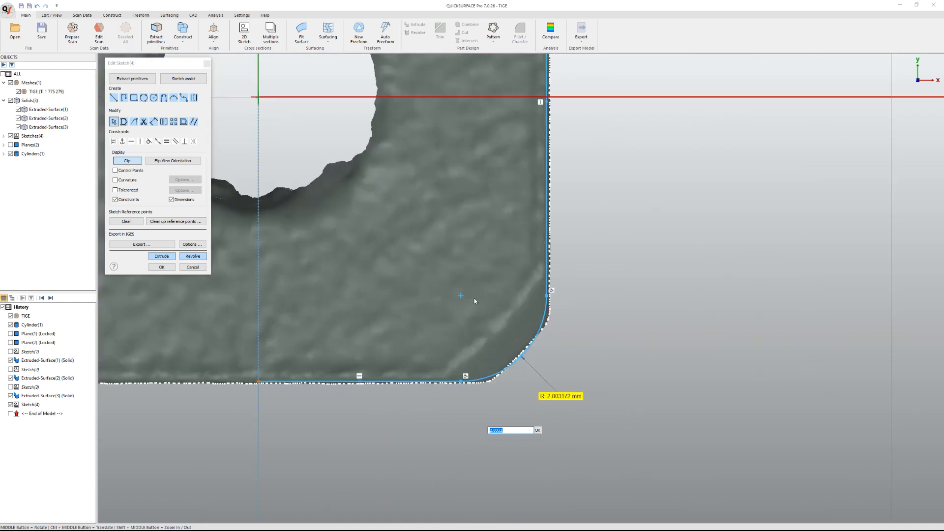
pyautogui.scroll(-3, 535, 352)
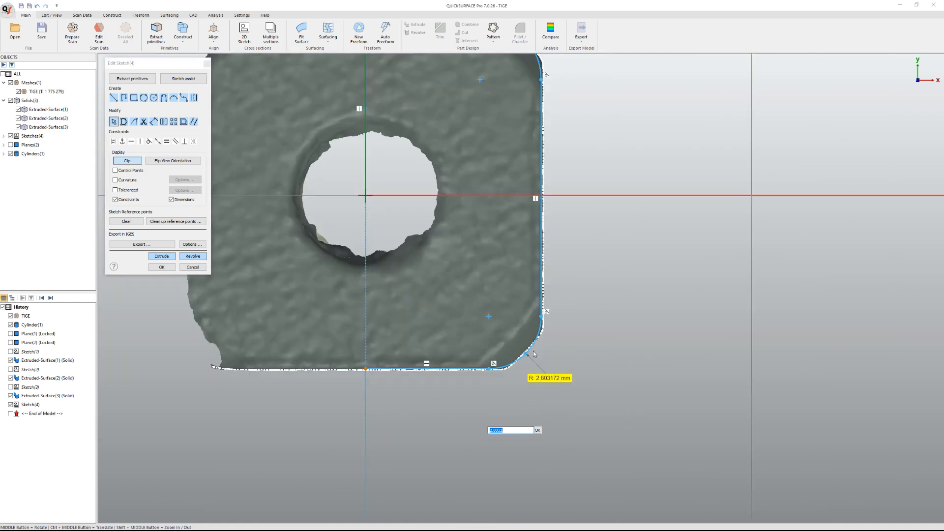
pyautogui.hotkey('ctrl', 'z')
pyautogui.scroll(-3, 578, 325)
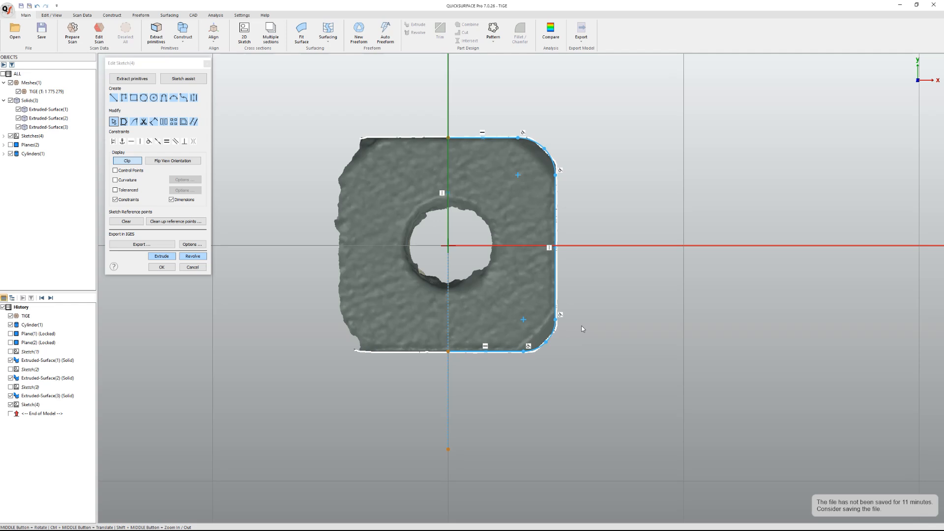
pyautogui.hotkey('ctrl', 'z')
# Step: Fit straight lines to the two scanned chamfers at the corners on the positive X side
pyautogui.scroll(3, 516, 157)
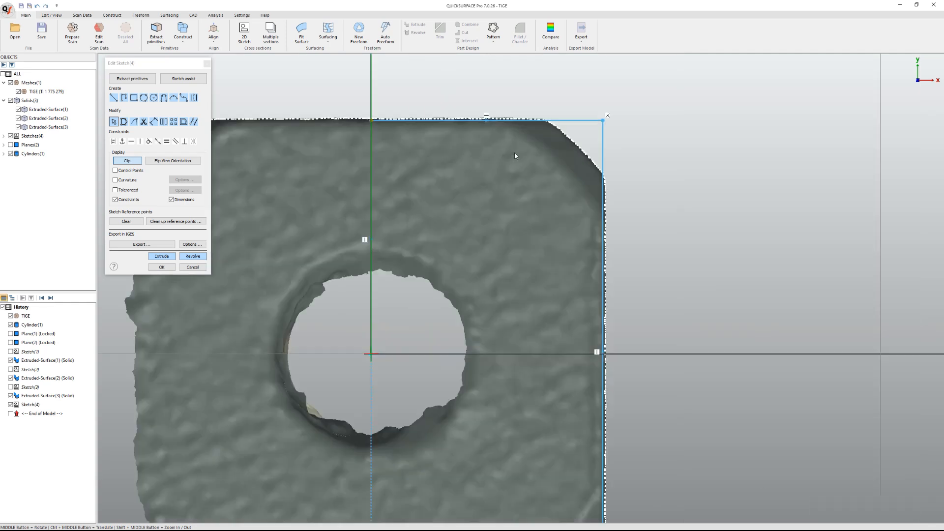
pyautogui.click(147, 81)
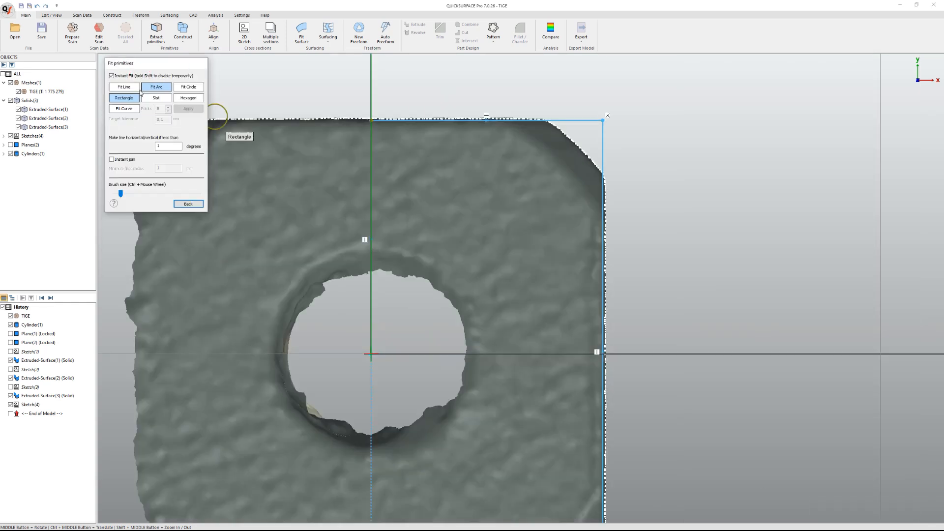
pyautogui.moveTo(556, 129); pyautogui.dragTo(595, 163)
pyautogui.scroll(-5, 579, 476)
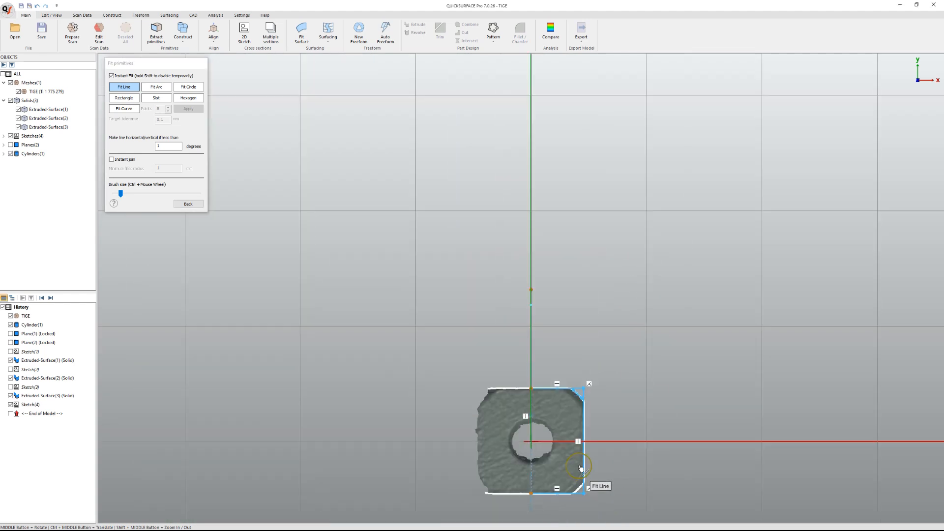
pyautogui.scroll(7, 579, 476)
pyautogui.moveTo(579, 476)
pyautogui.mouseDown()
pyautogui.moveTo(564, 492)
pyautogui.moveTo(600, 455)
pyautogui.mouseUp()
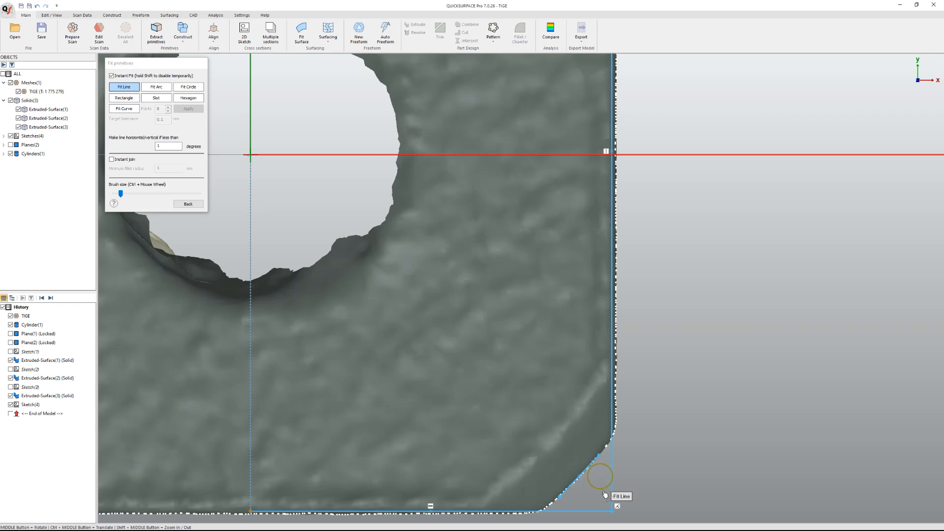
# Step: Extend both ends of each fitted chamfer line to reach or cross the adjoining profile edges, and finish fitting primitives
pyautogui.press('Escape')
pyautogui.moveTo(601, 458); pyautogui.dragTo(639, 412)
pyautogui.moveTo(563, 498); pyautogui.dragTo(541, 522)
pyautogui.scroll(-5, 590, 137)
pyautogui.keyDown('ctrl'); pyautogui.moveTo(590, 138); pyautogui.dragTo(544, 326, button='middle'); pyautogui.keyUp('ctrl')
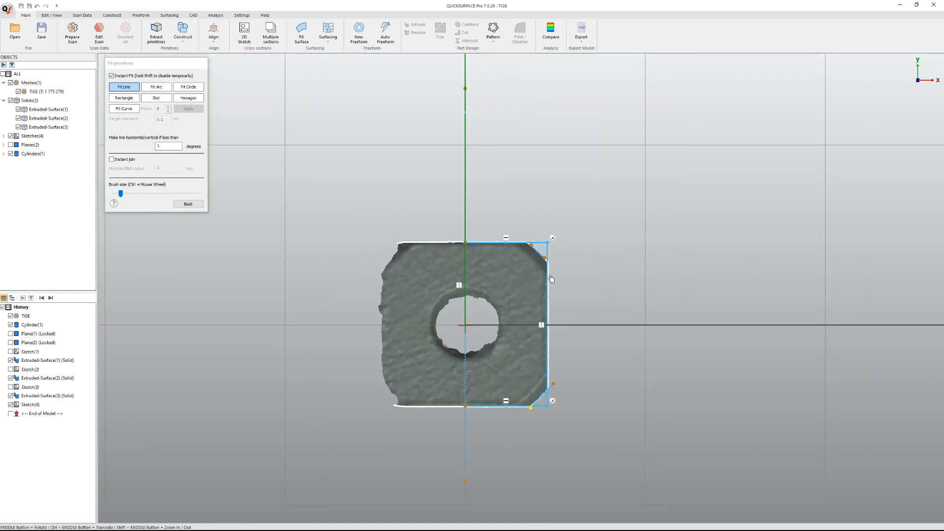
pyautogui.scroll(5, 543, 232)
pyautogui.moveTo(536, 221); pyautogui.dragTo(552, 236)
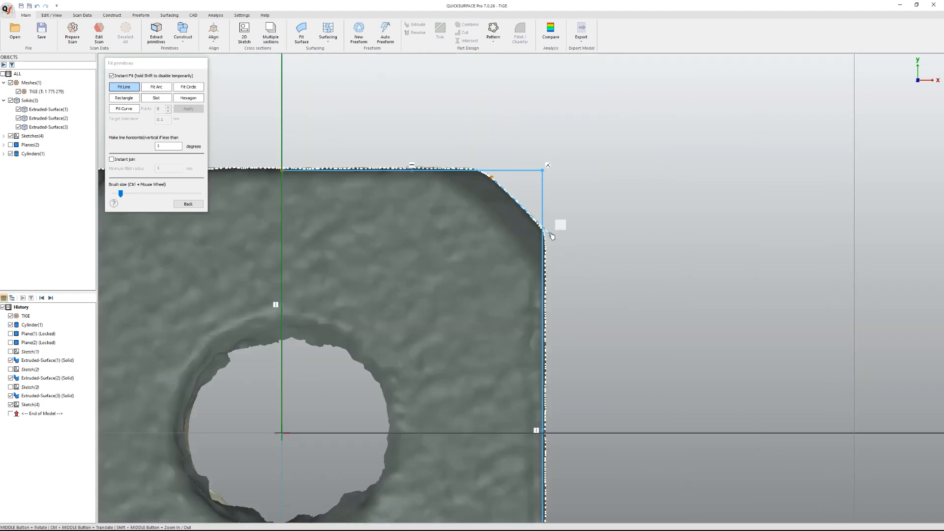
pyautogui.moveTo(493, 179); pyautogui.dragTo(475, 168)
pyautogui.click(189, 204)
# Step: Trim away the square corners outside both chamfers and the chamfer line ends that overshoot the edges
pyautogui.click(143, 122)
pyautogui.moveTo(455, 147)
pyautogui.mouseDown()
pyautogui.moveTo(510, 174)
pyautogui.moveTo(544, 205)
pyautogui.moveTo(556, 241)
pyautogui.mouseUp()
pyautogui.scroll(-5, 595, 442)
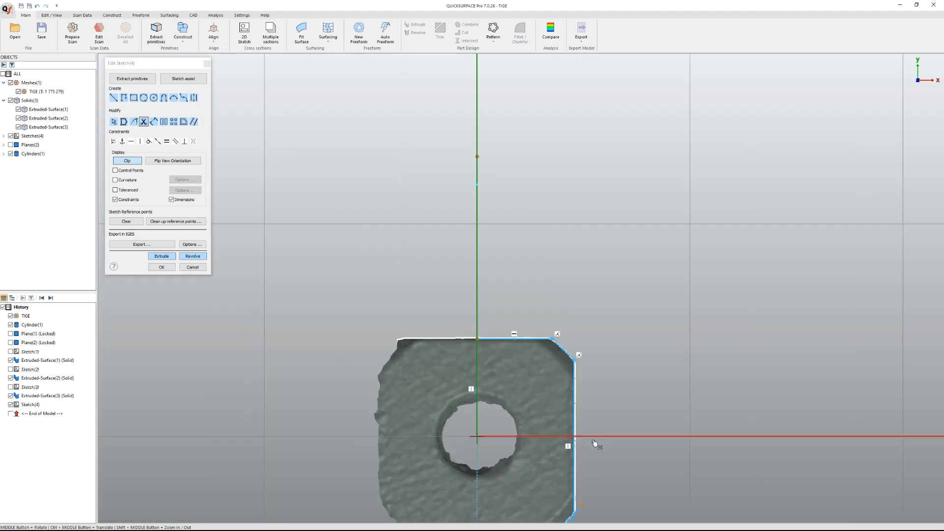
pyautogui.keyDown('ctrl'); pyautogui.moveTo(585, 494); pyautogui.dragTo(514, 325, button='middle'); pyautogui.keyUp('ctrl')
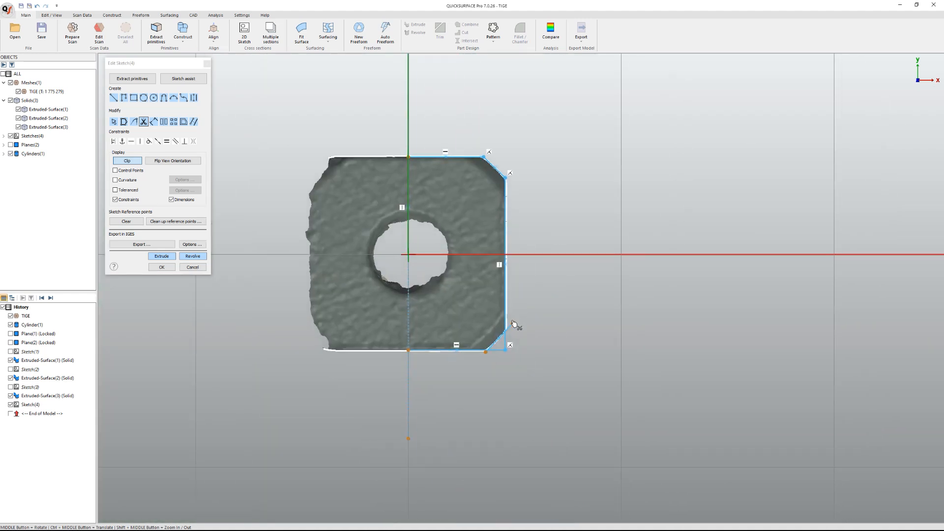
pyautogui.scroll(5, 514, 325)
pyautogui.moveTo(455, 451); pyautogui.dragTo(510, 334)
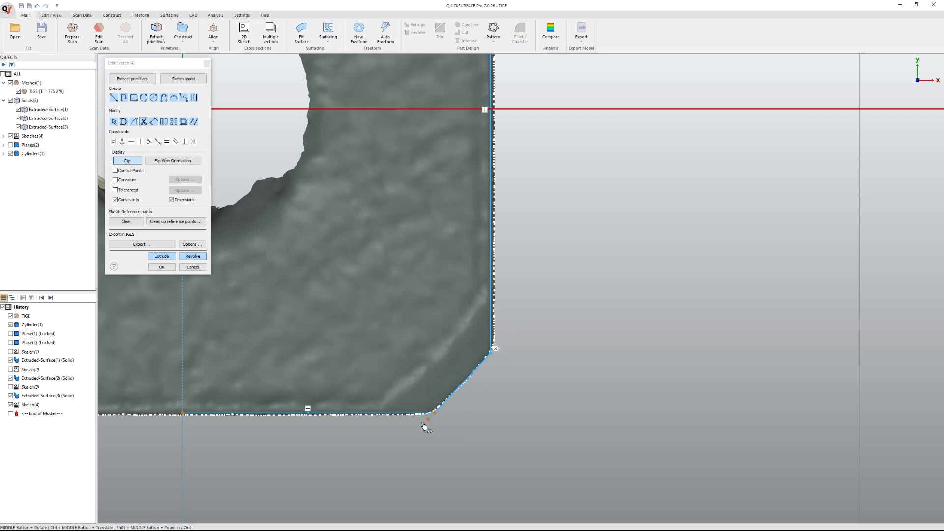
pyautogui.scroll(3, 427, 424)
pyautogui.moveTo(440, 407); pyautogui.dragTo(472, 411)
pyautogui.scroll(-3, 356, 428)
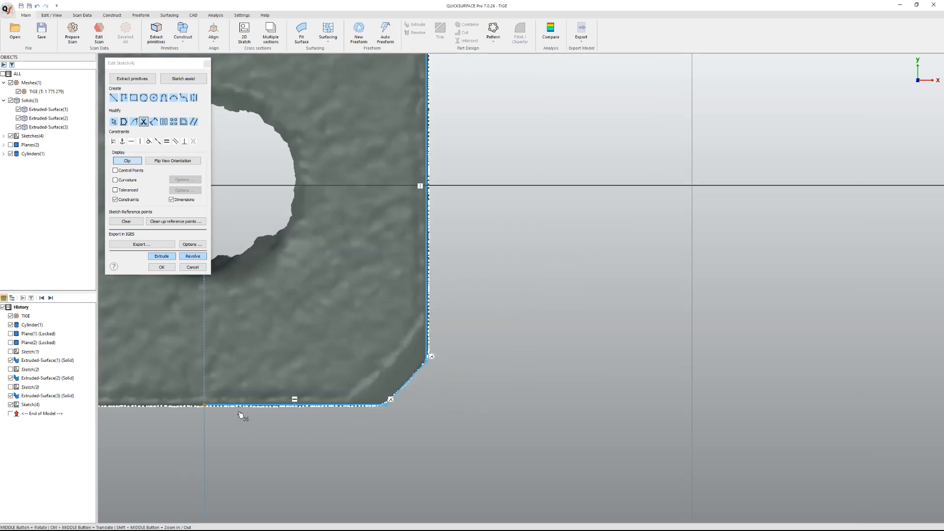
pyautogui.press('Escape')
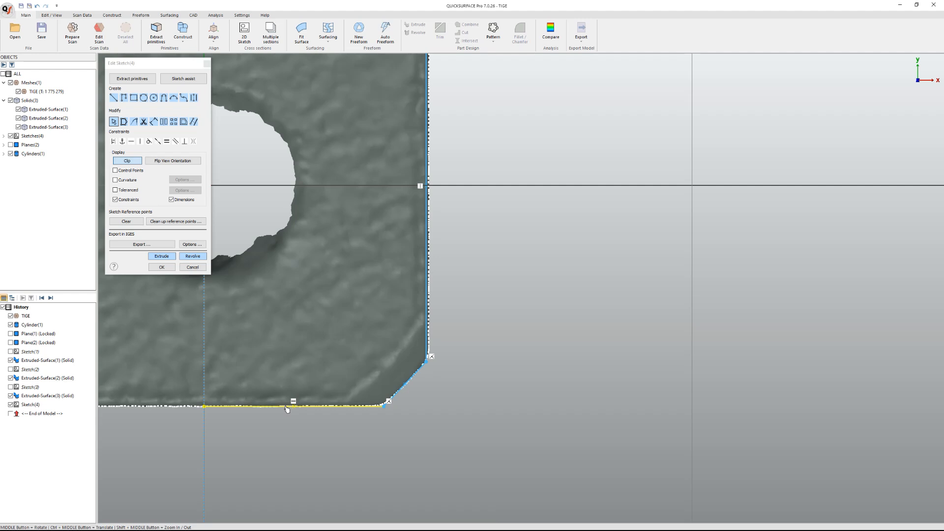
# Step: Shift the two horizontal edges and the vertical edge slightly outward to line up with the scanned section
pyautogui.click(292, 404)
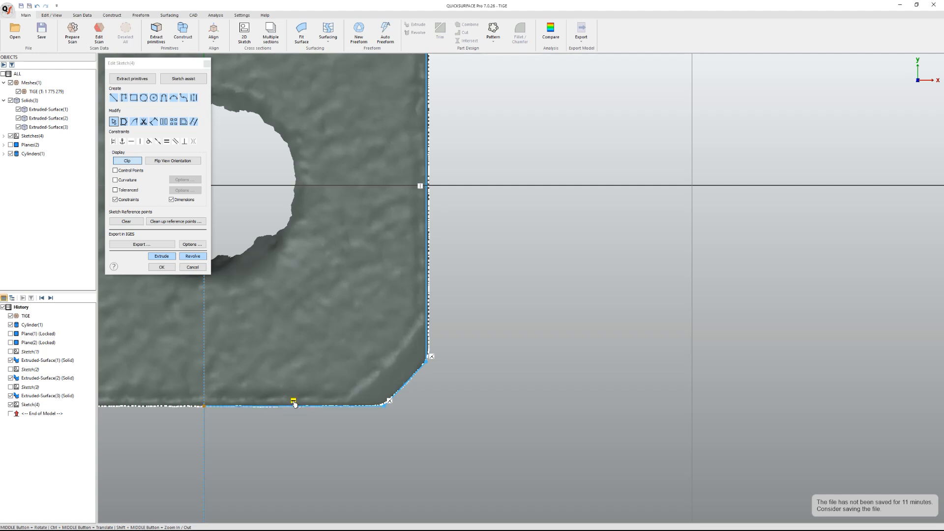
pyautogui.scroll(-3, 342, 153)
pyautogui.scroll(3, 314, 69)
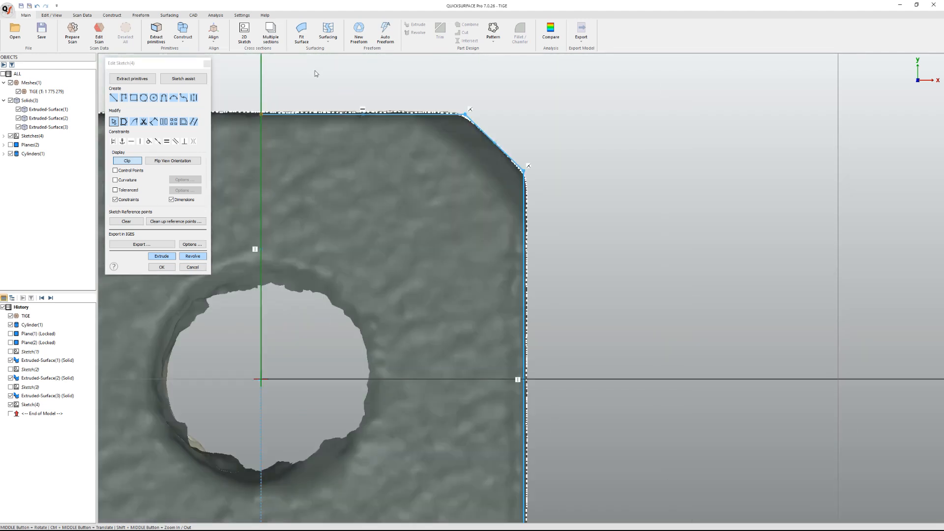
pyautogui.click(370, 114)
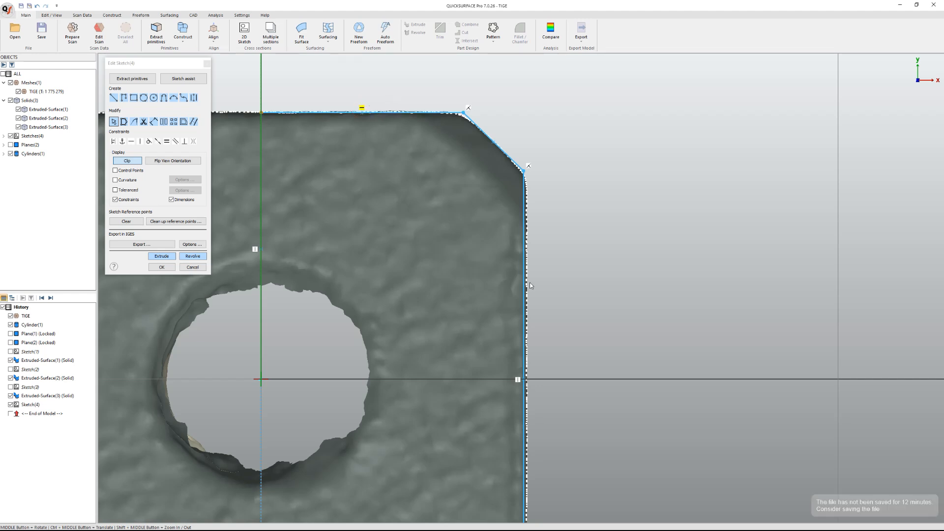
pyautogui.moveTo(524, 380); pyautogui.dragTo(525, 379)
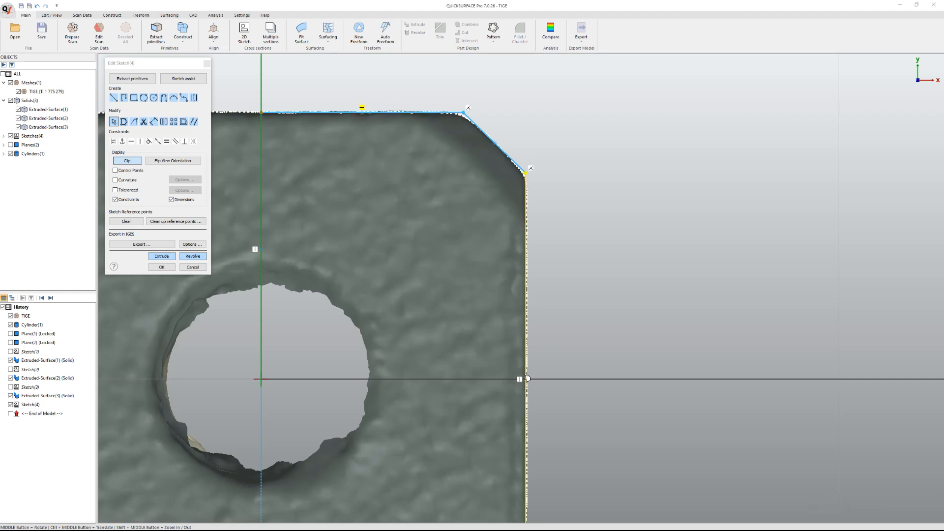
pyautogui.click(527, 378)
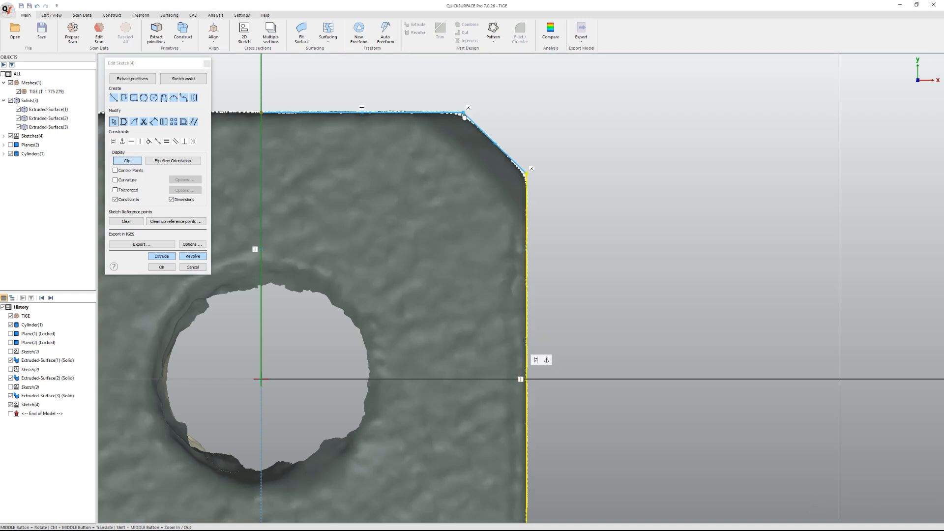
# Step: Round the four vertices at the chamfer ends with fillets of about 1.2 to 1.6 mm radius
pyautogui.keyDown('ctrl'); pyautogui.moveTo(464, 113); pyautogui.dragTo(477, 120); pyautogui.keyUp('ctrl')
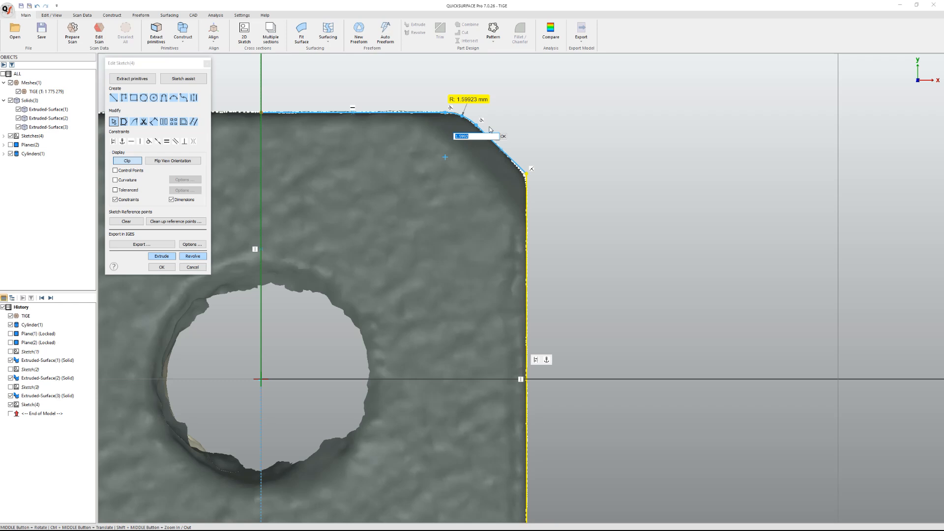
pyautogui.keyDown('ctrl'); pyautogui.moveTo(526, 173); pyautogui.dragTo(543, 164); pyautogui.keyUp('ctrl')
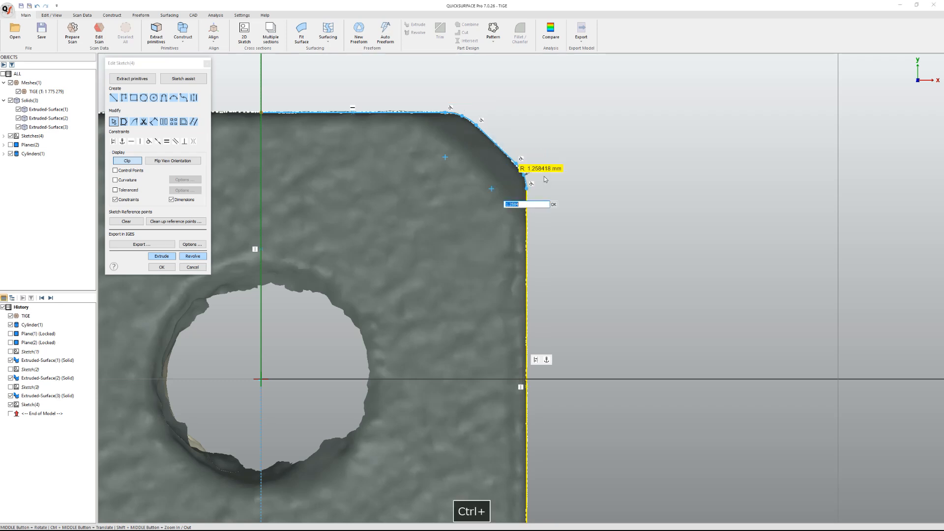
pyautogui.keyDown('ctrl'); pyautogui.moveTo(537, 368); pyautogui.dragTo(476, 100, button='middle'); pyautogui.keyUp('ctrl')
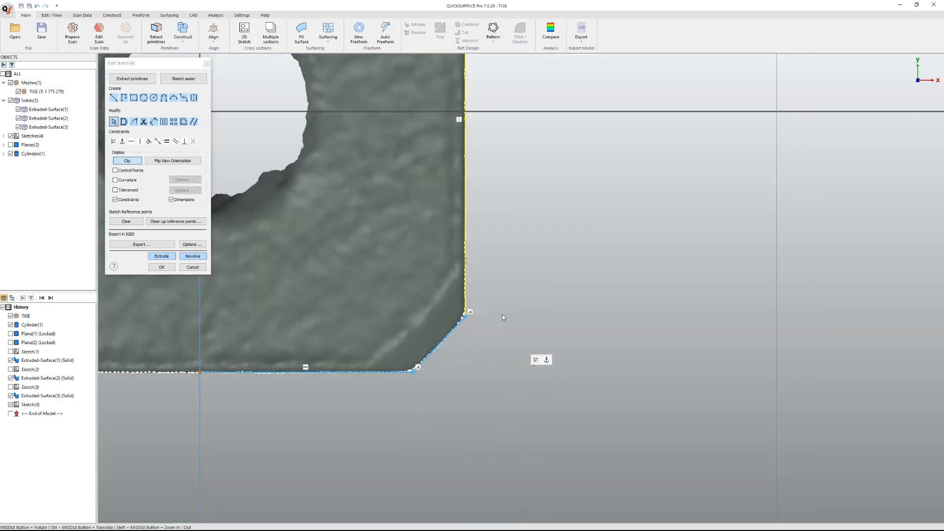
pyautogui.keyDown('ctrl'); pyautogui.moveTo(466, 317); pyautogui.dragTo(504, 331); pyautogui.keyUp('ctrl')
pyautogui.moveTo(414, 372)
pyautogui.keyDown('ctrl'); pyautogui.mouseDown()
pyautogui.moveTo(432, 360)
pyautogui.moveTo(436, 381)
pyautogui.mouseUp(); pyautogui.keyUp('ctrl')
pyautogui.scroll(-5, 421, 374)
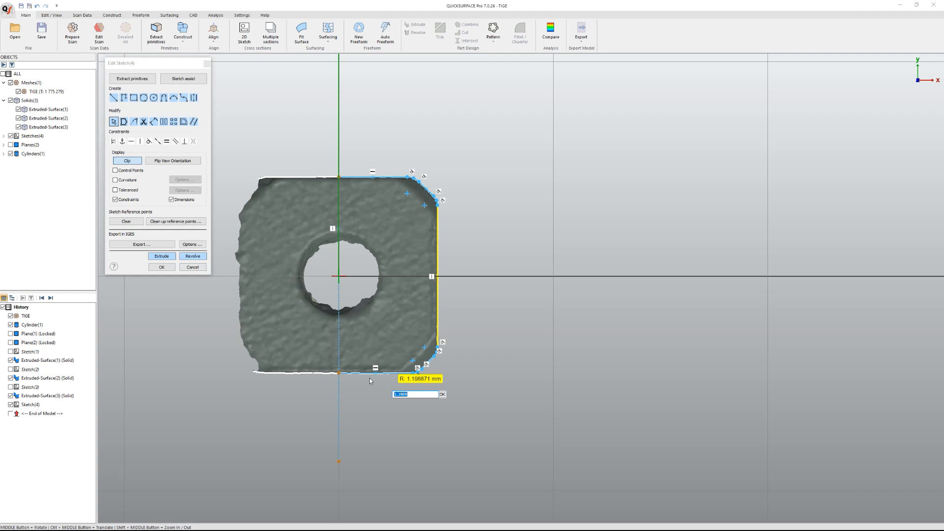
pyautogui.click(364, 420)
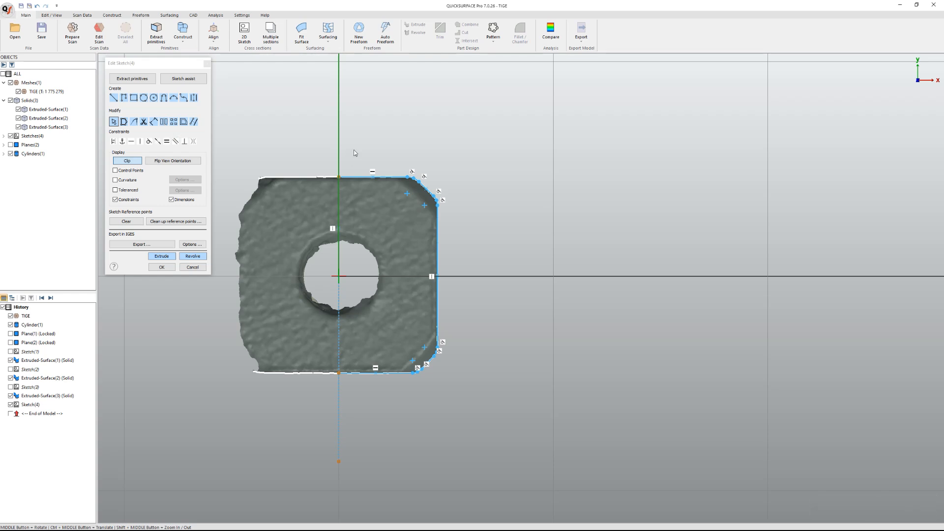
# Step: Mirror the half profile about the vertical construction line to close the square section, and finish the sketch
pyautogui.moveTo(353, 143)
pyautogui.mouseDown()
pyautogui.moveTo(527, 359)
pyautogui.moveTo(536, 412)
pyautogui.mouseUp()
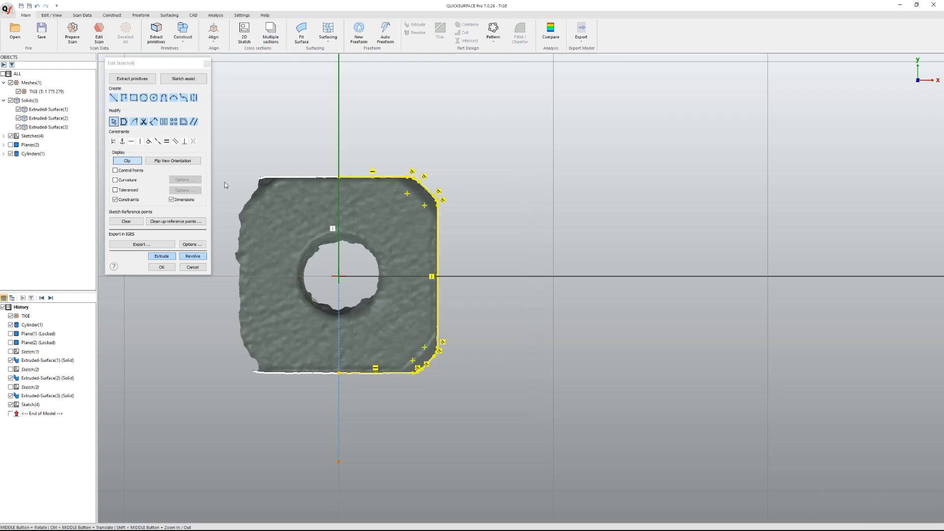
pyautogui.click(164, 121)
pyautogui.click(527, 283)
pyautogui.moveTo(363, 91); pyautogui.dragTo(300, 199)
pyautogui.moveTo(316, 120)
pyautogui.mouseDown()
pyautogui.moveTo(474, 480)
pyautogui.moveTo(520, 471)
pyautogui.mouseUp()
pyautogui.click(163, 122)
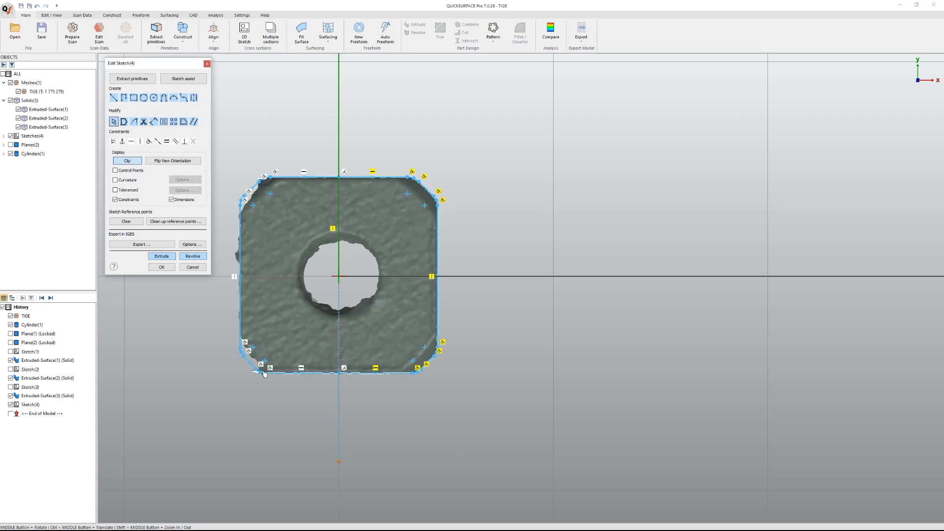
pyautogui.click(342, 425)
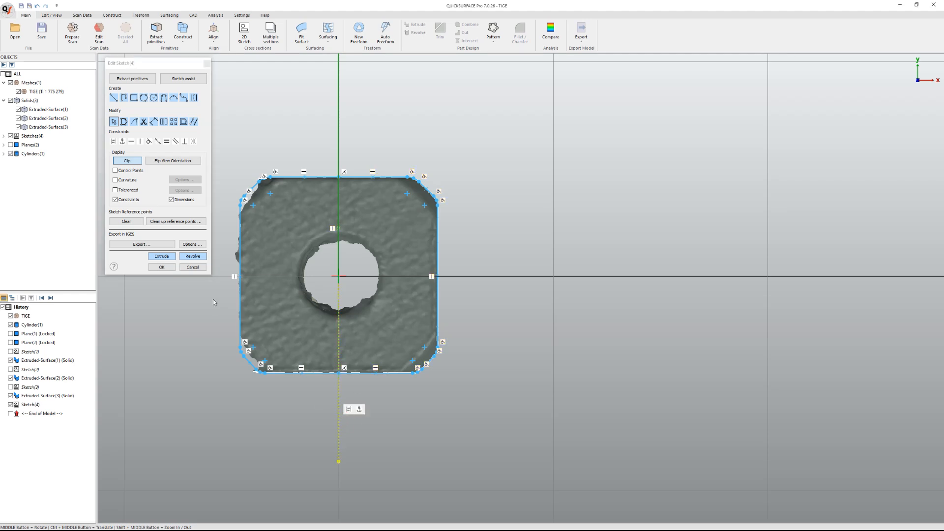
pyautogui.click(161, 267)
# Step: Extrude the square section two-sided as a new solid, about 14.95 mm into the cylinder and outward to the scanned end face
pyautogui.click(290, 426)
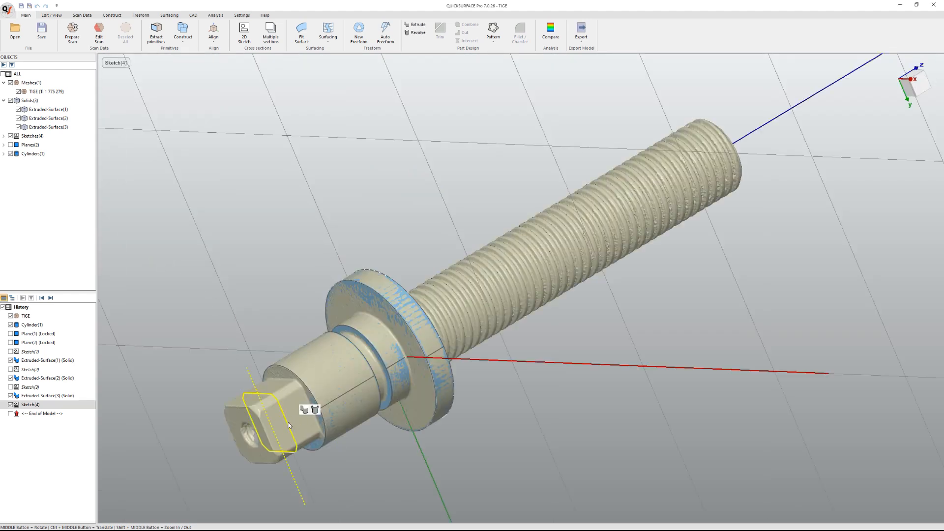
pyautogui.click(304, 410)
pyautogui.moveTo(303, 407)
pyautogui.mouseDown()
pyautogui.moveTo(281, 344)
pyautogui.moveTo(305, 407)
pyautogui.mouseUp()
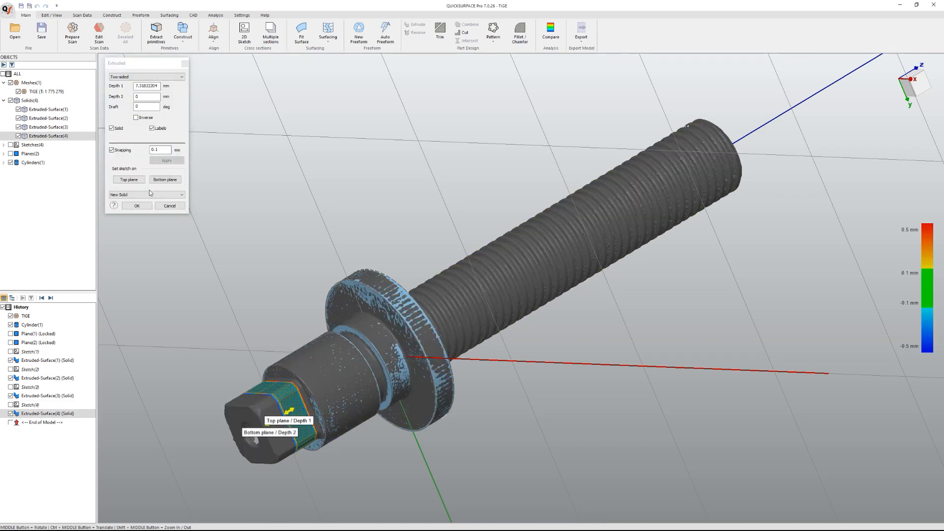
pyautogui.click(120, 151)
pyautogui.moveTo(292, 411); pyautogui.dragTo(317, 404)
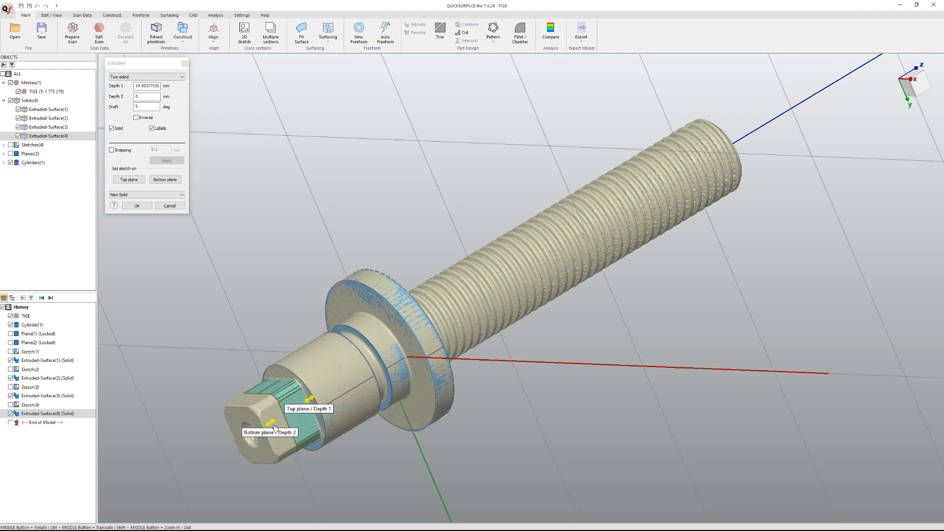
pyautogui.click(119, 150)
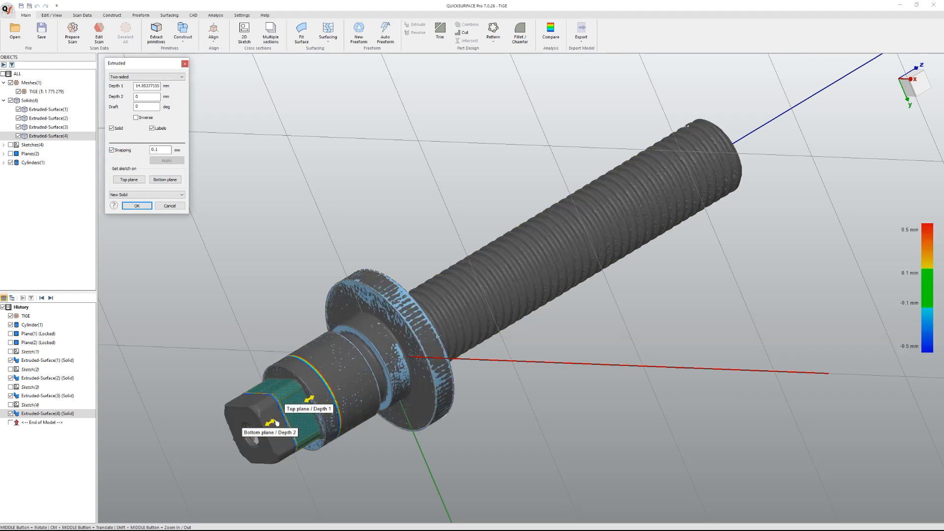
pyautogui.click(137, 205)
# Step: Compare the four solids with the scan at a 0.1 mm tolerance, inspecting the square end, cylinder, collar and flange
pyautogui.moveTo(140, 205); pyautogui.dragTo(503, 67, button='middle')
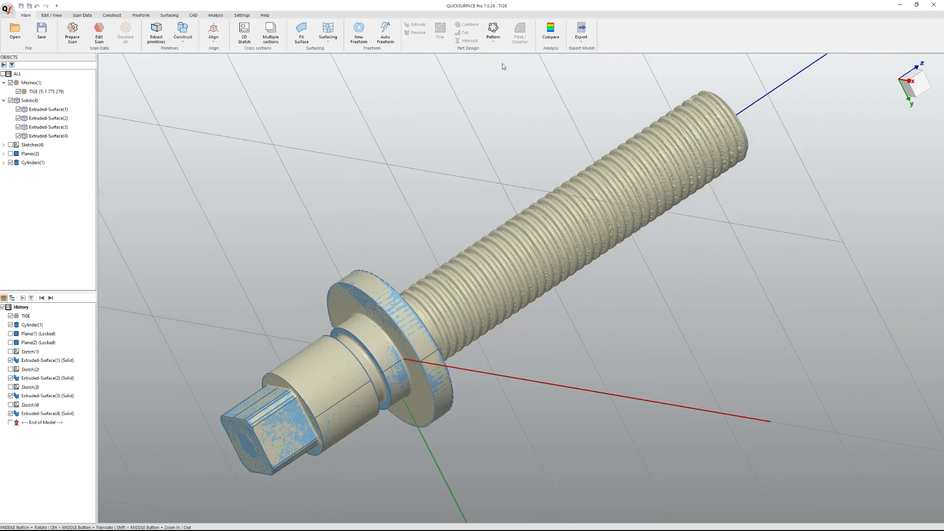
pyautogui.click(551, 31)
pyautogui.moveTo(542, 123); pyautogui.dragTo(396, 350, button='middle')
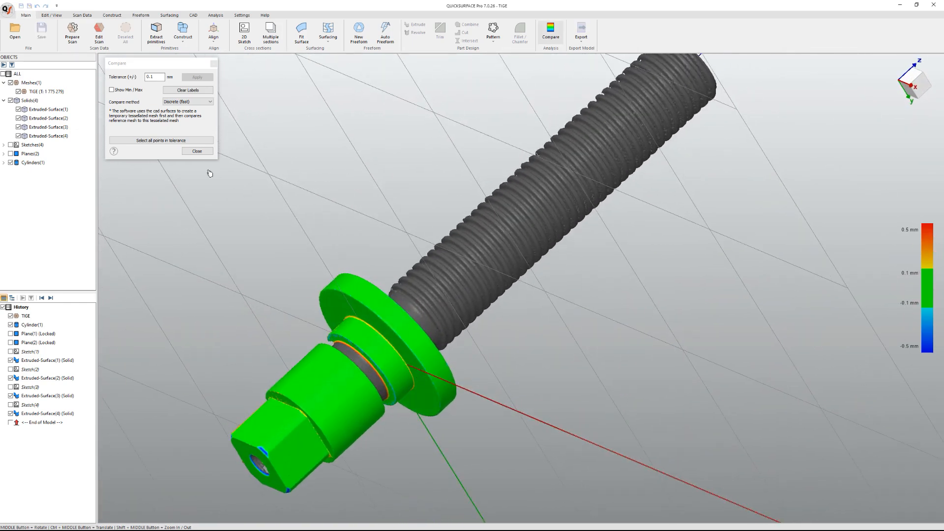
pyautogui.click(197, 151)
pyautogui.moveTo(345, 222); pyautogui.dragTo(335, 344, button='middle')
pyautogui.keyDown('ctrl'); pyautogui.scroll(4, 365, 362); pyautogui.keyUp('ctrl')
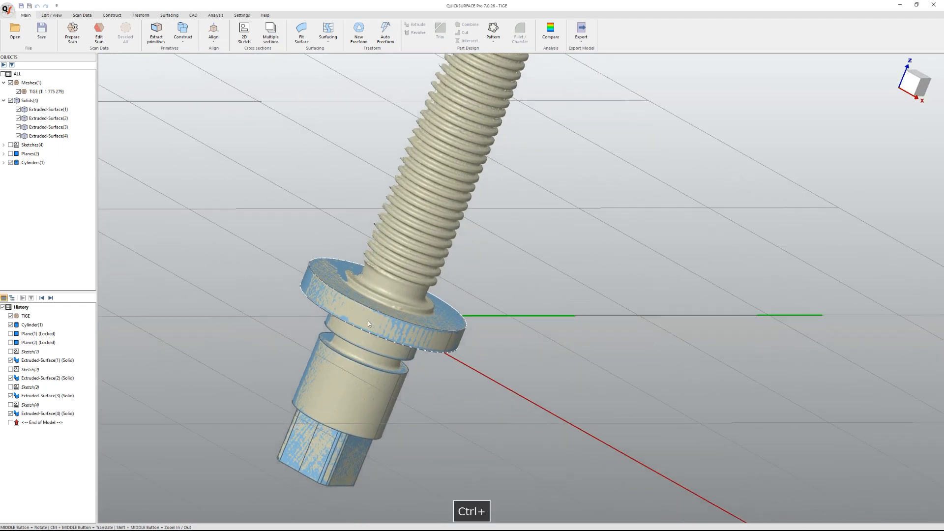
# Step: Create a section sketch for an extruded surface, parallel to OXY, through the low shoulder on the flange's thread side, and hide all solids
pyautogui.moveTo(381, 284); pyautogui.dragTo(365, 298, button='middle')
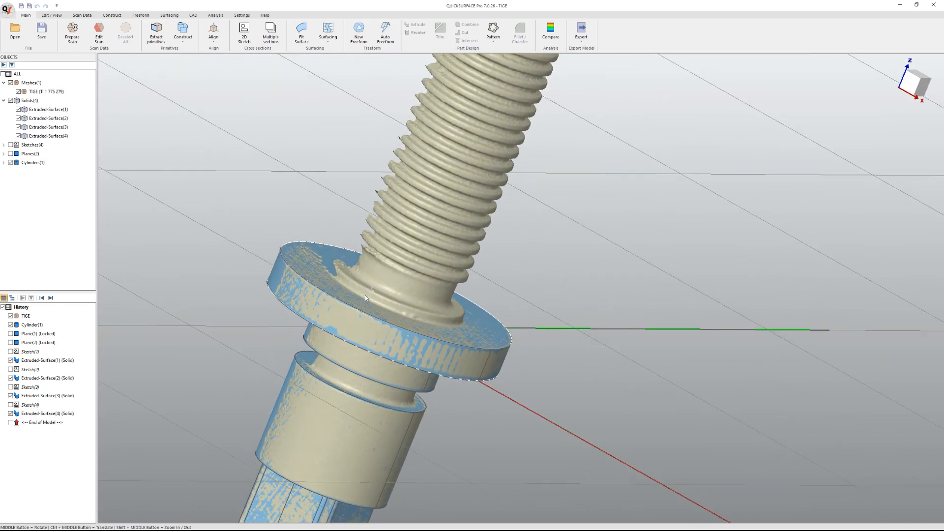
pyautogui.click(244, 34)
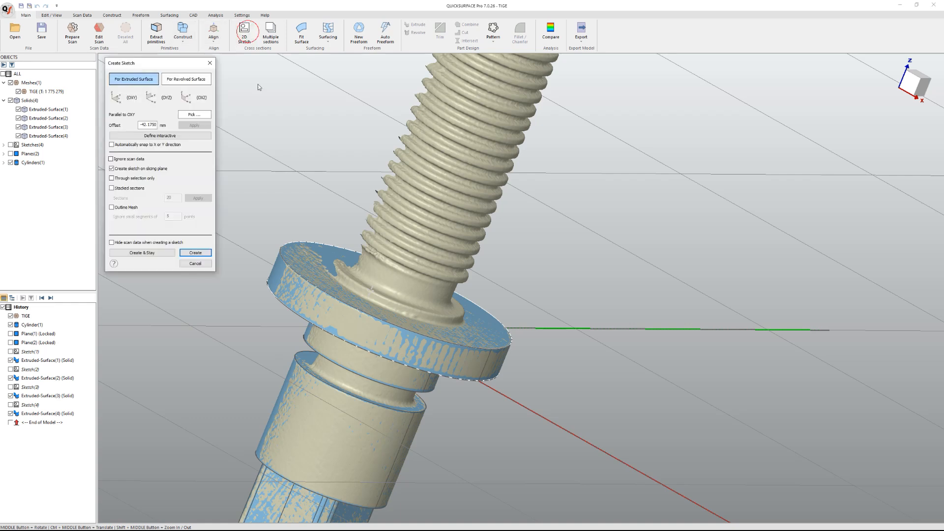
pyautogui.moveTo(521, 278); pyautogui.dragTo(537, 242)
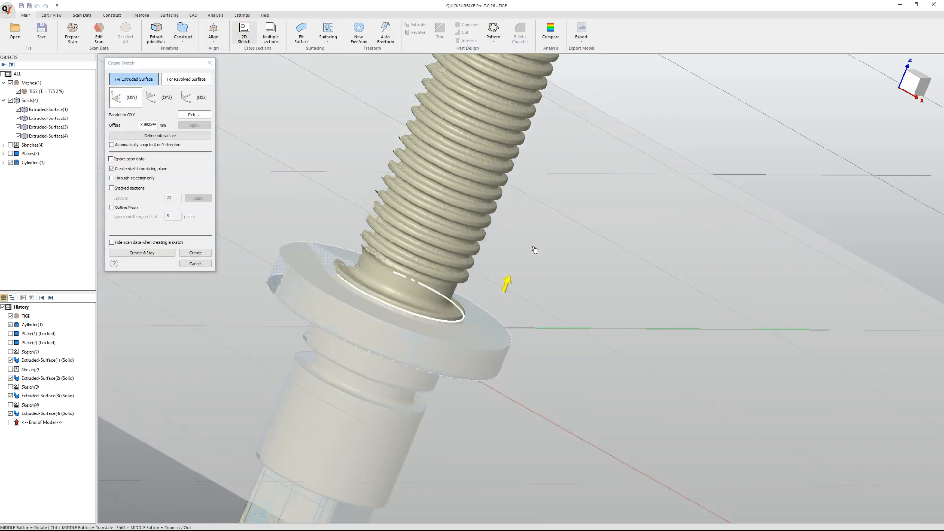
pyautogui.click(195, 253)
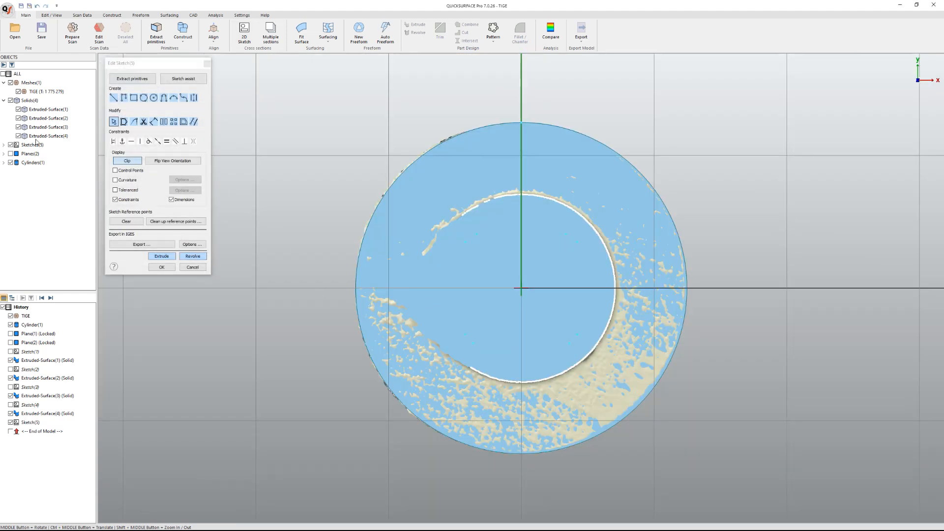
pyautogui.click(11, 101)
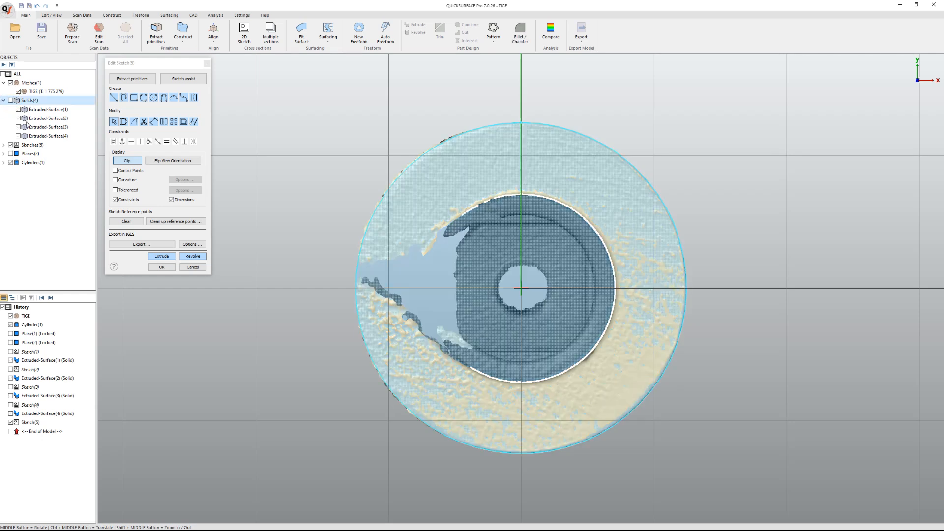
pyautogui.click(128, 161)
pyautogui.click(129, 160)
# Step: Fit a circle to the scanned section points of the shoulder
pyautogui.click(144, 98)
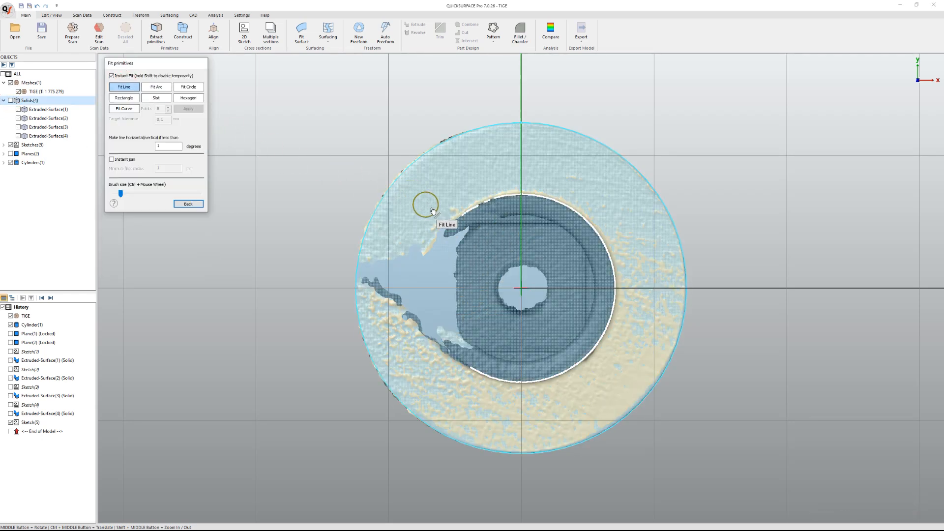
pyautogui.click(186, 87)
pyautogui.moveTo(487, 206)
pyautogui.mouseDown()
pyautogui.moveTo(596, 233)
pyautogui.moveTo(606, 339)
pyautogui.moveTo(499, 390)
pyautogui.moveTo(479, 380)
pyautogui.mouseUp()
pyautogui.click(186, 203)
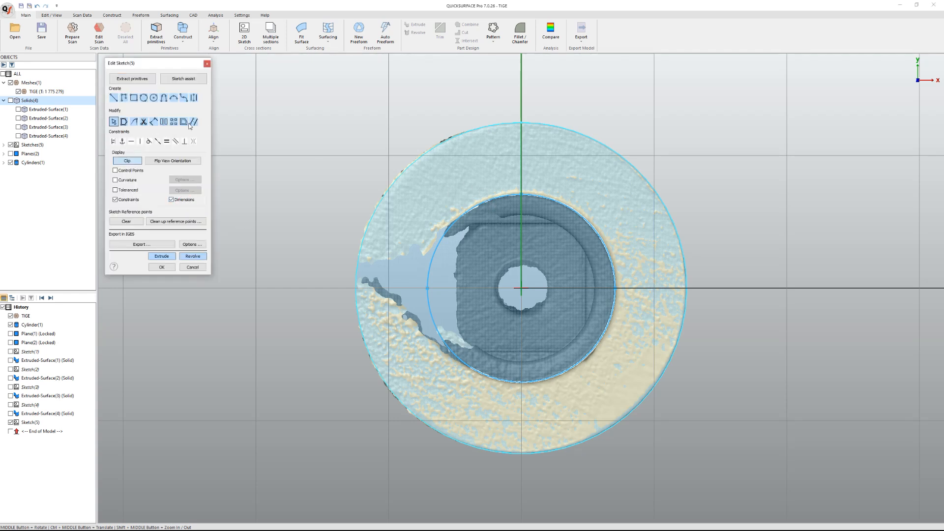
# Step: Dimension the shoulder circle with a 27.8 mm diameter and finish the sketch
pyautogui.click(154, 121)
pyautogui.click(481, 207)
pyautogui.click(370, 199)
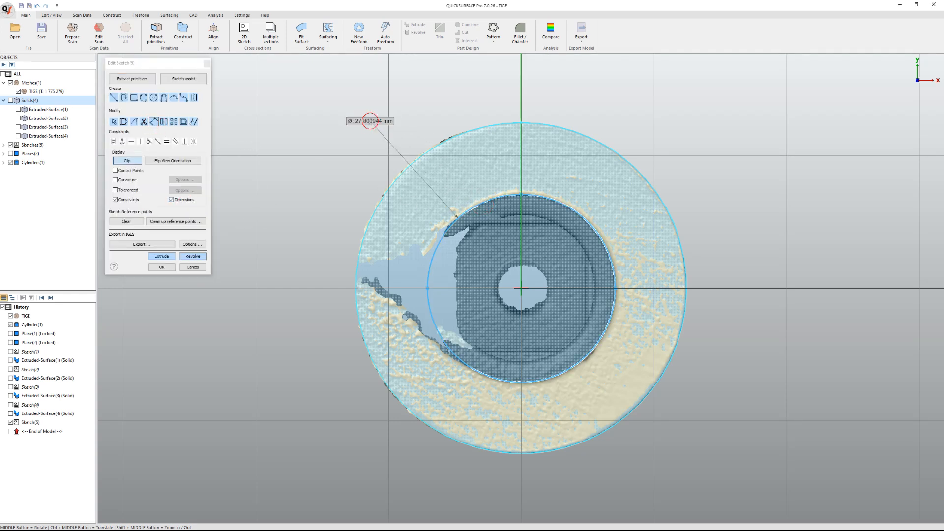
pyautogui.write('27.')
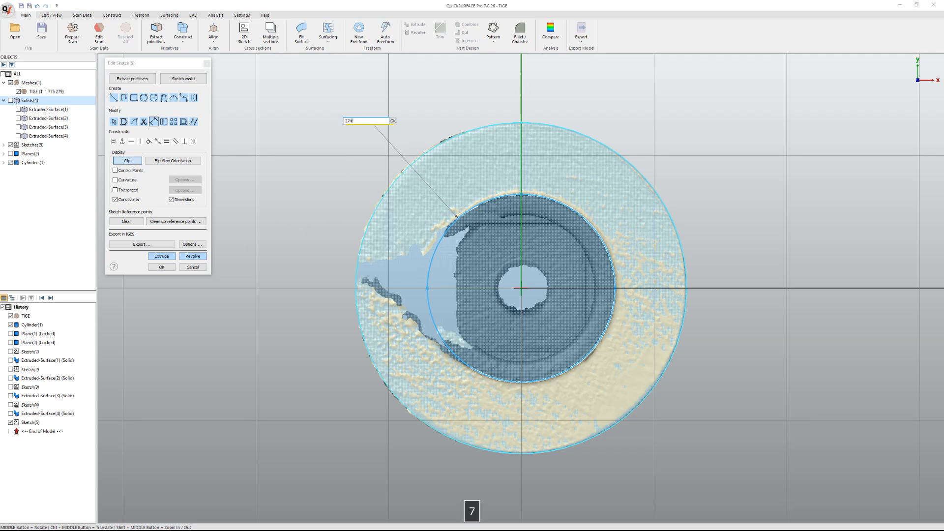
pyautogui.press('BackSpace')
pyautogui.write('.8')
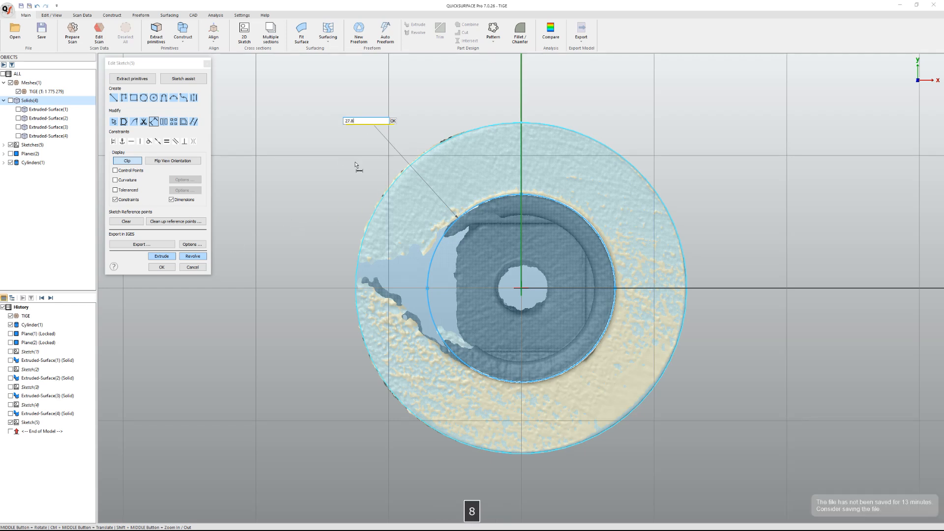
pyautogui.press('Return')
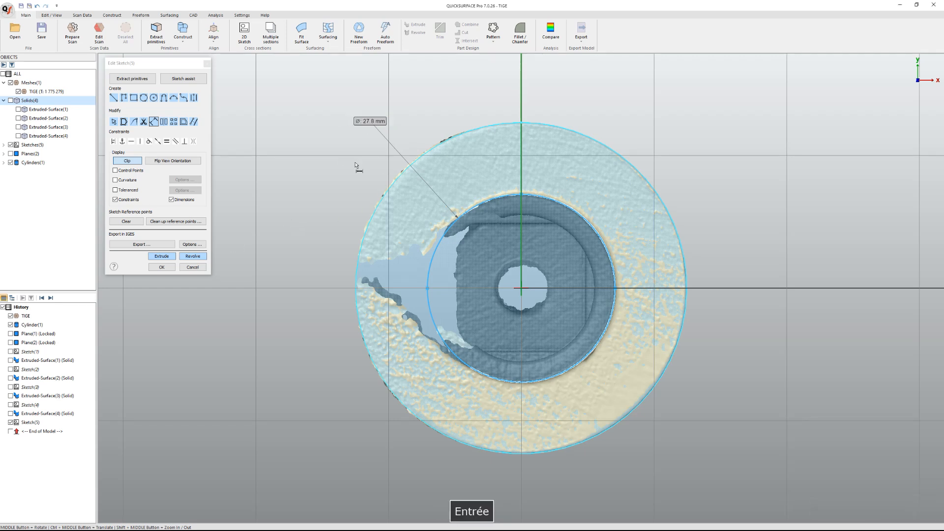
pyautogui.click(162, 267)
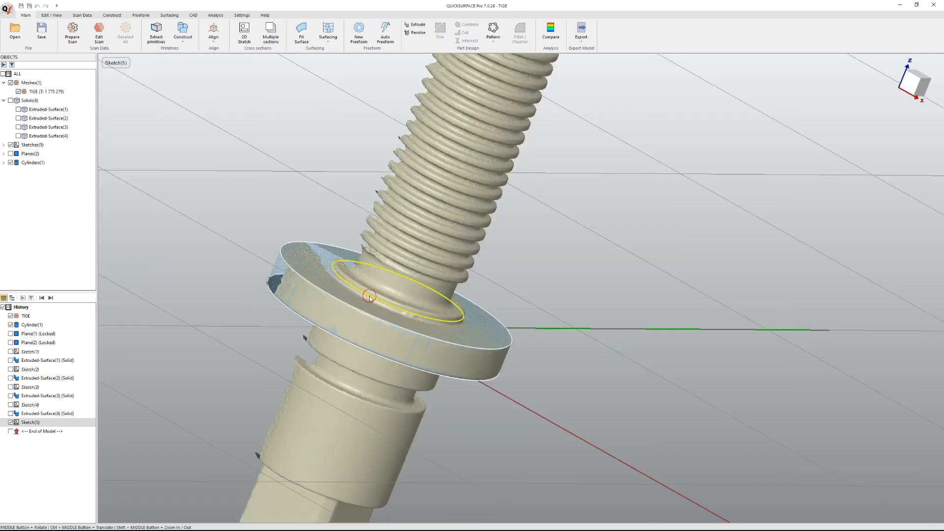
# Step: Extrude the shoulder circle two-sided as a new solid without snapping, about 1.08 mm toward the thread and about 1.4 mm toward the flange
pyautogui.moveTo(358, 232); pyautogui.dragTo(326, 266, button='middle')
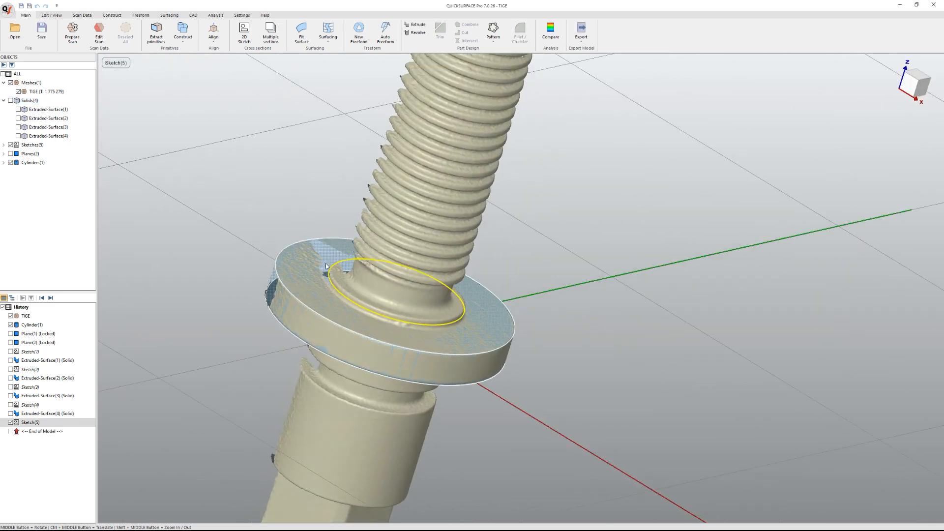
pyautogui.click(349, 299)
pyautogui.click(367, 285)
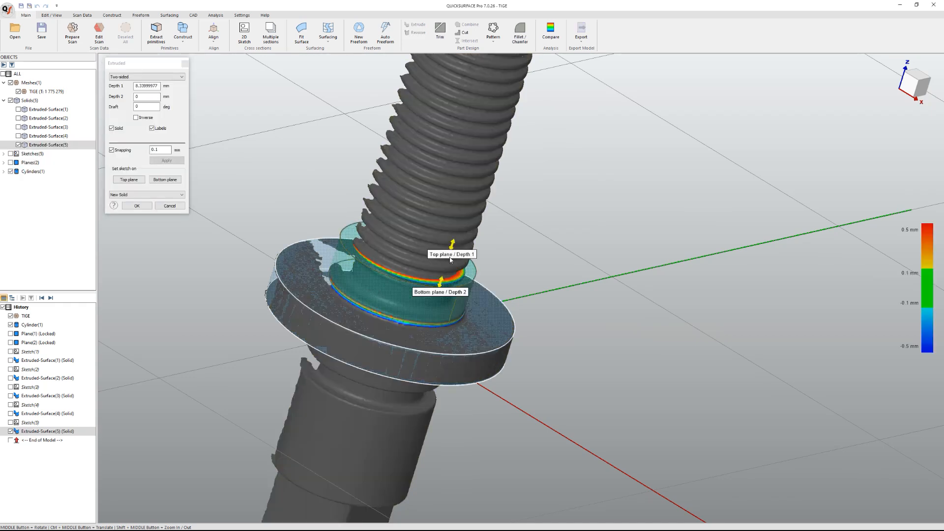
pyautogui.moveTo(451, 248); pyautogui.dragTo(392, 311)
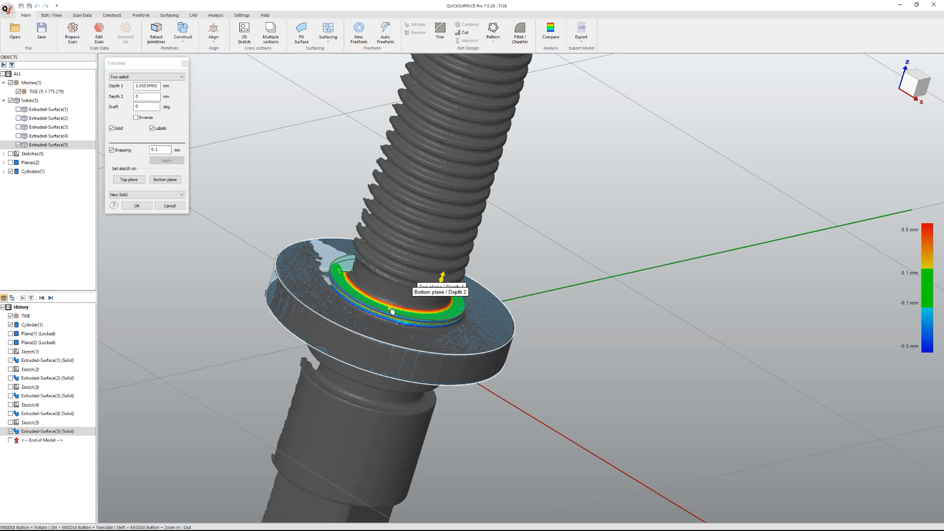
pyautogui.click(117, 151)
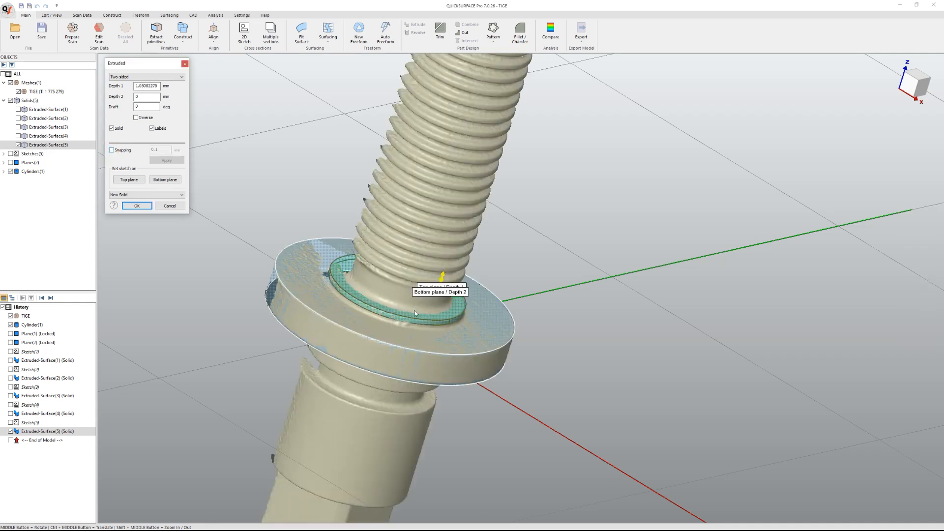
pyautogui.moveTo(435, 297); pyautogui.dragTo(442, 285, button='middle')
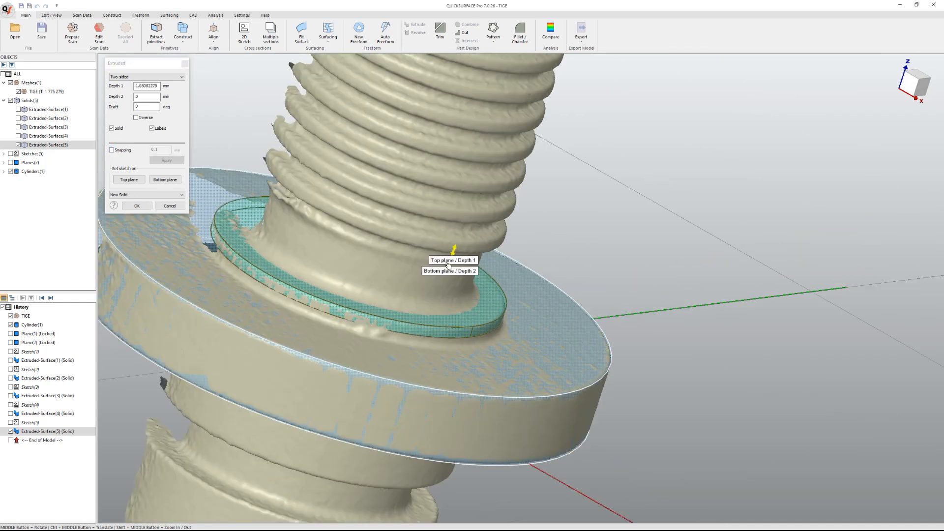
pyautogui.moveTo(448, 265); pyautogui.dragTo(446, 279)
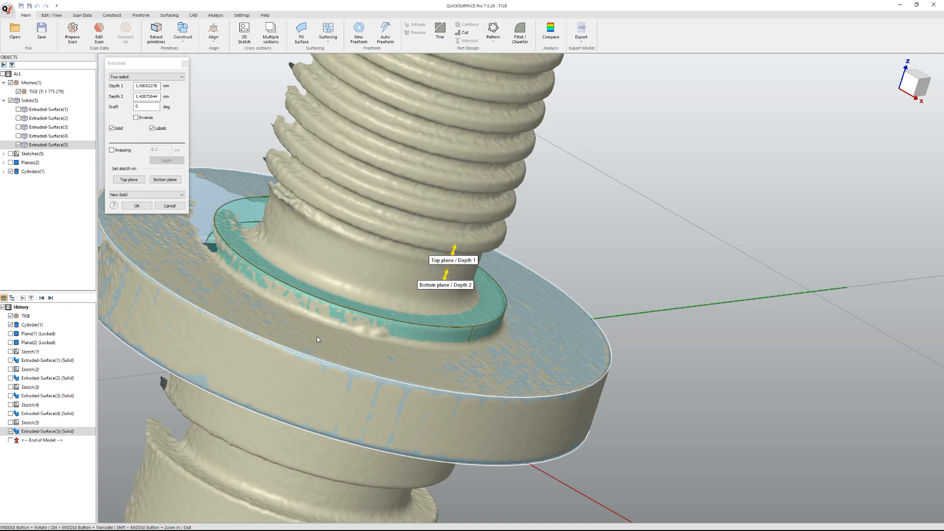
pyautogui.click(132, 206)
# Step: Briefly compare the new shoulder with the scan, and make the four hidden extruded solids visible again
pyautogui.scroll(-5, 284, 321)
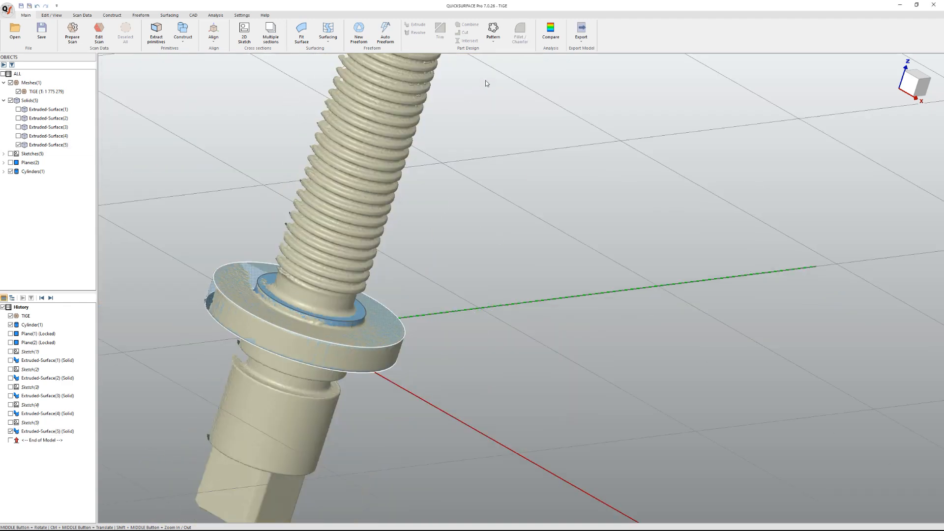
pyautogui.click(550, 32)
pyautogui.click(197, 152)
pyautogui.scroll(-5, 264, 281)
pyautogui.click(18, 109)
pyautogui.click(18, 118)
pyautogui.click(18, 127)
pyautogui.click(18, 136)
pyautogui.scroll(3, 287, 303)
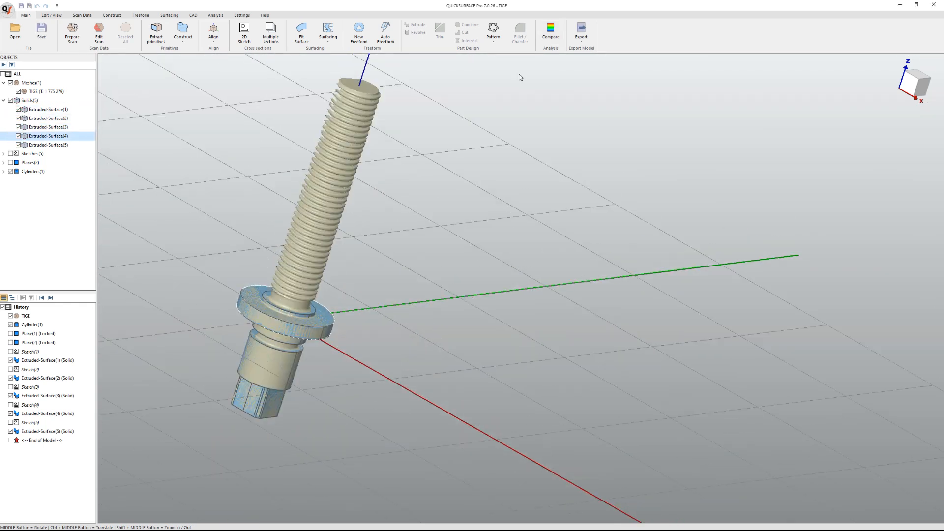
# Step: Compare all five solids with the scan at a 0.1 mm tolerance, inspecting the shoulder, flange, groove and square end
pyautogui.click(551, 32)
pyautogui.moveTo(283, 327)
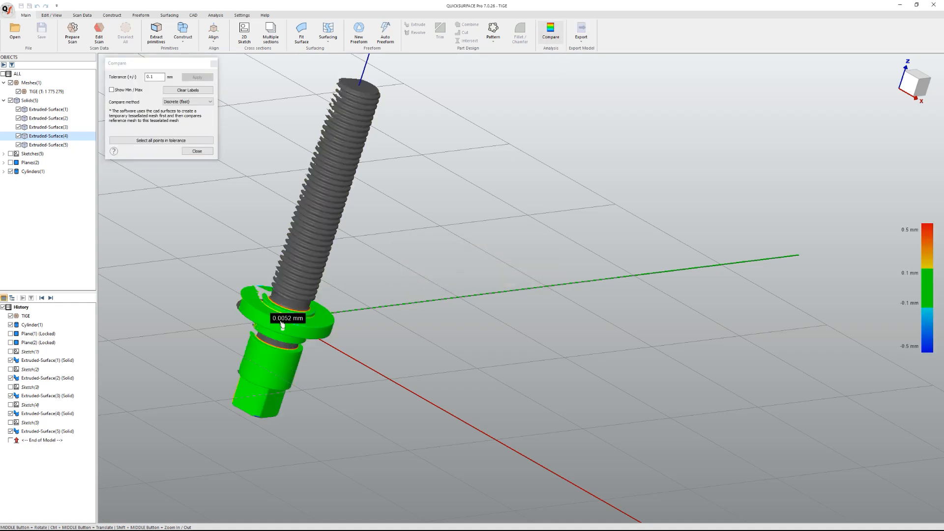
pyautogui.keyDown('shift'); pyautogui.moveTo(282, 314); pyautogui.dragTo(475, 228, button='middle'); pyautogui.keyUp('shift')
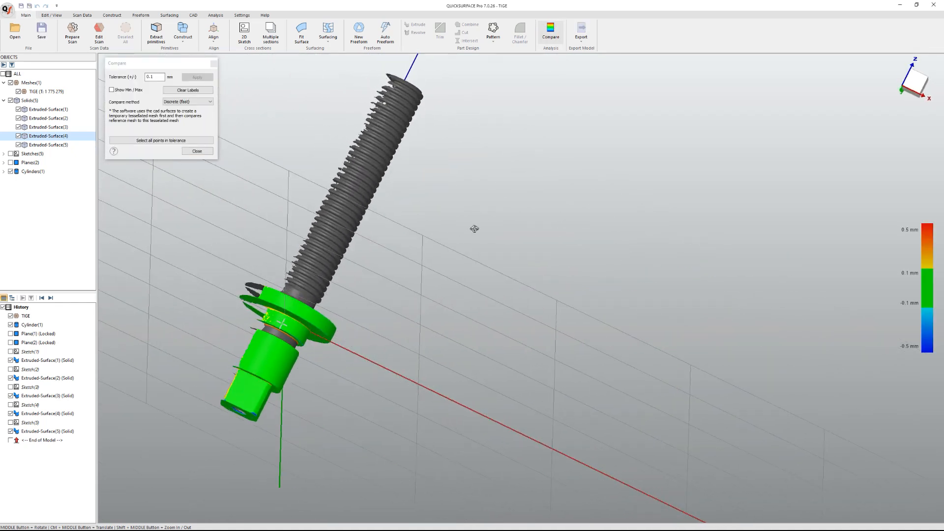
pyautogui.scroll(2, 275, 324)
pyautogui.moveTo(265, 325); pyautogui.dragTo(152, 284, button='middle')
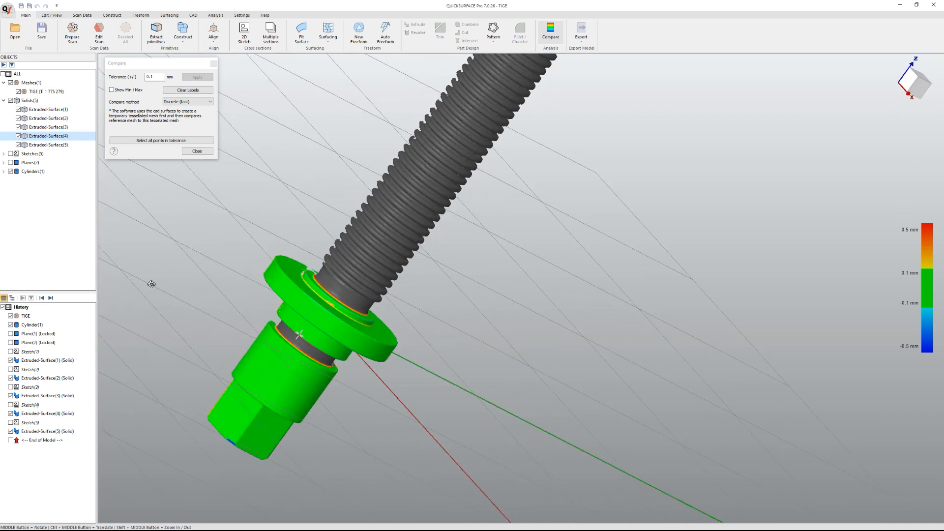
pyautogui.click(198, 152)
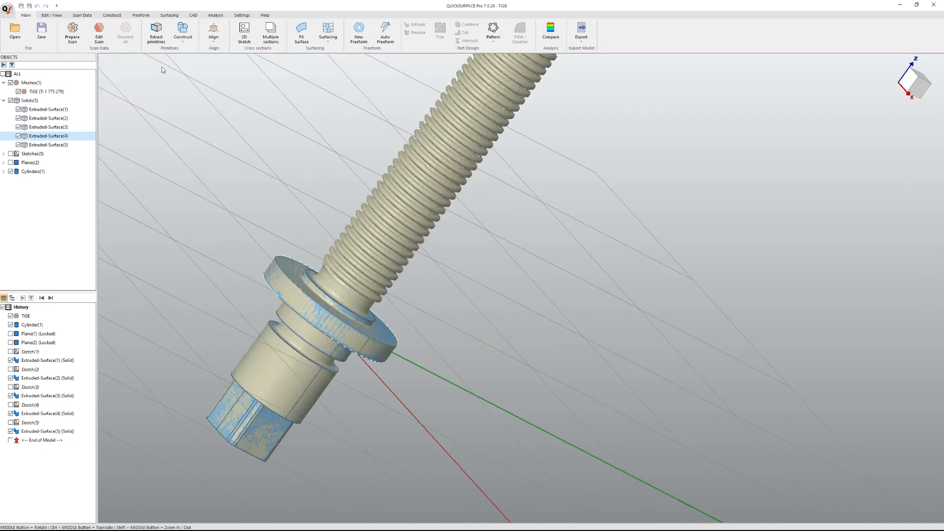
# Step: Create an OXY-parallel section sketch at about -9.7 mm through the groove between collar and cylinder, hiding the solids and keeping the scan clipped
pyautogui.click(245, 32)
pyautogui.moveTo(529, 296); pyautogui.dragTo(499, 300)
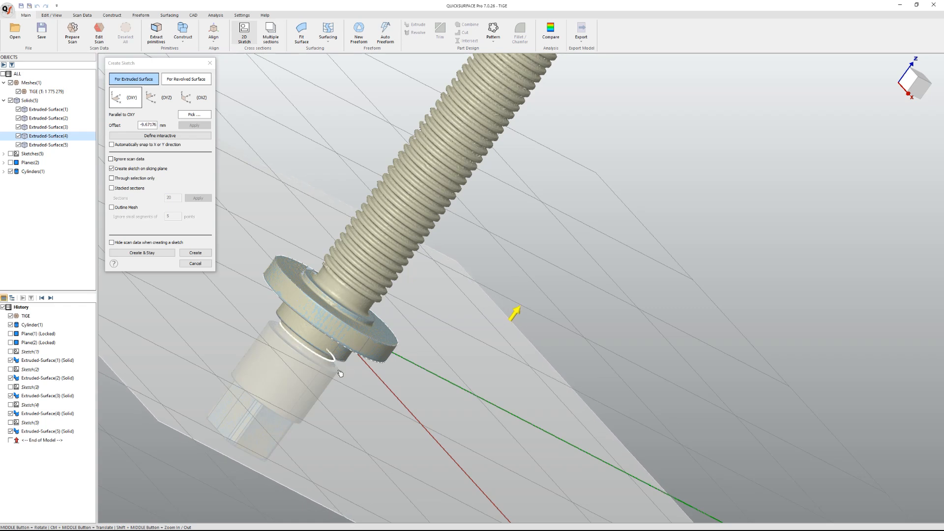
pyautogui.click(192, 253)
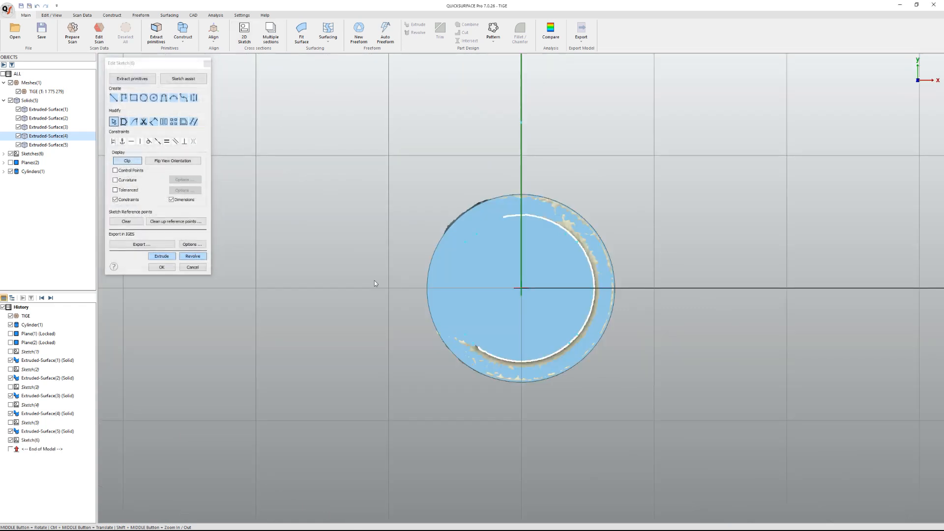
pyautogui.click(122, 163)
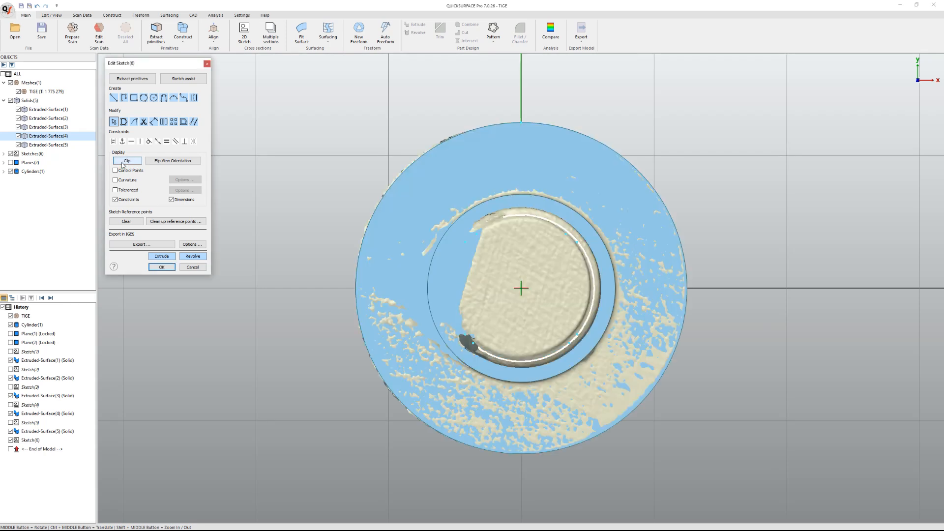
pyautogui.click(10, 101)
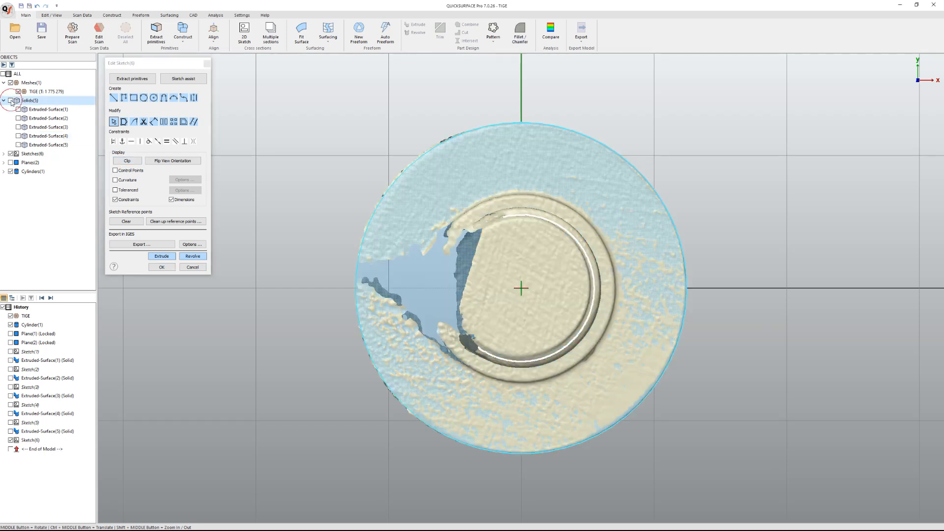
pyautogui.click(127, 161)
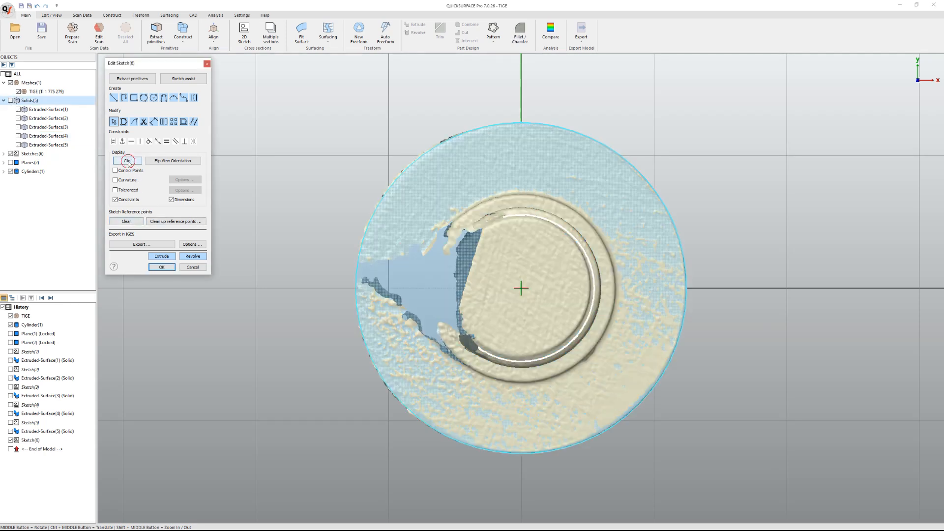
pyautogui.scroll(4, 554, 290)
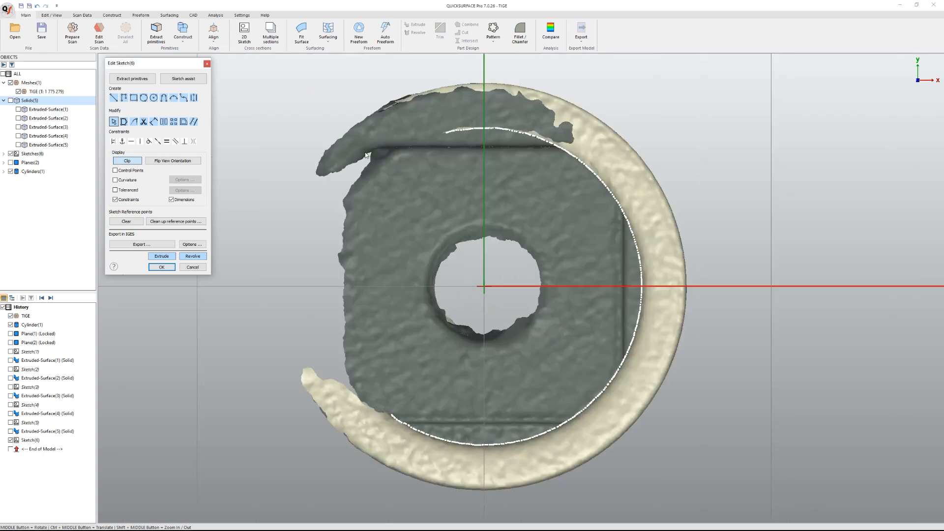
# Step: Fit a circle to the groove's scanned section points and finish the sketch
pyautogui.click(132, 79)
pyautogui.moveTo(445, 131)
pyautogui.mouseDown()
pyautogui.moveTo(472, 131)
pyautogui.moveTo(600, 183)
pyautogui.moveTo(640, 310)
pyautogui.moveTo(573, 429)
pyautogui.moveTo(428, 445)
pyautogui.moveTo(393, 423)
pyautogui.mouseUp()
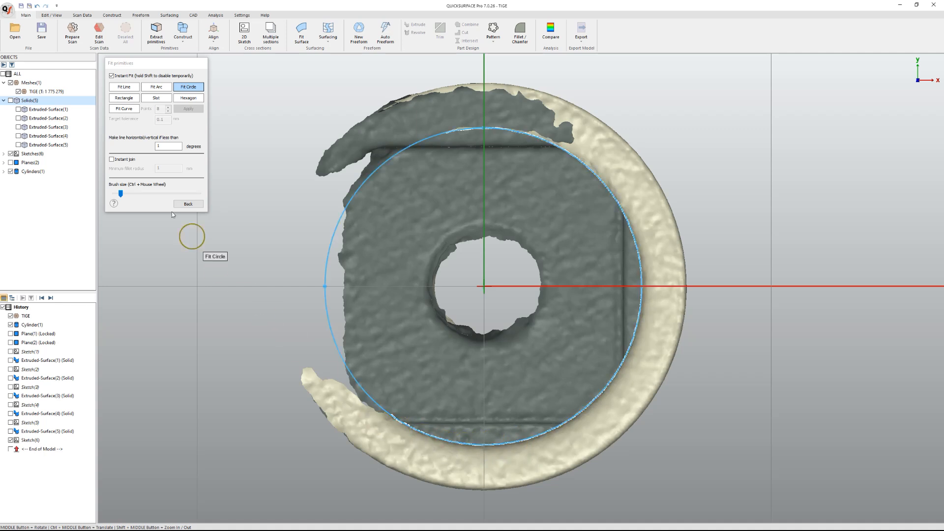
pyautogui.click(188, 203)
pyautogui.click(162, 270)
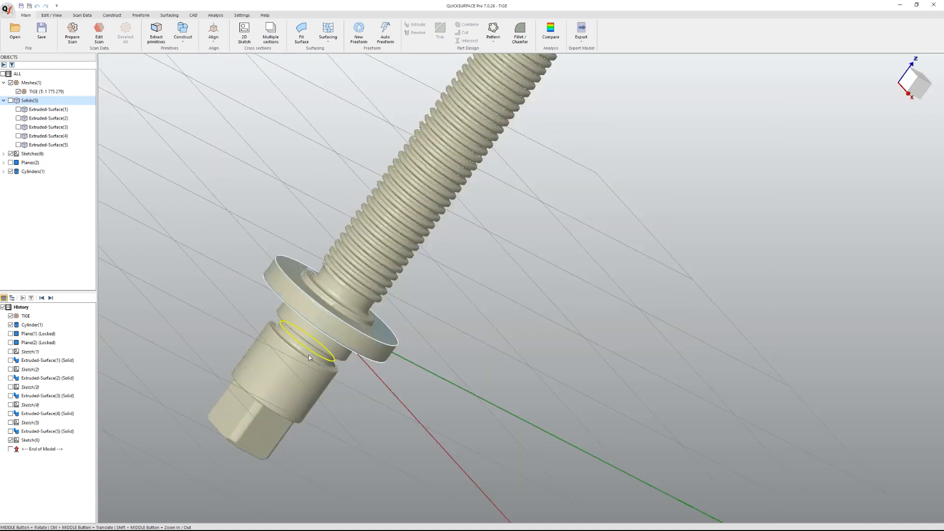
# Step: Extrude the groove circle two-sided as a new solid between cylinder and collar, about 6.5 mm toward the flange
pyautogui.click(309, 355)
pyautogui.moveTo(310, 355); pyautogui.dragTo(310, 349, button='middle')
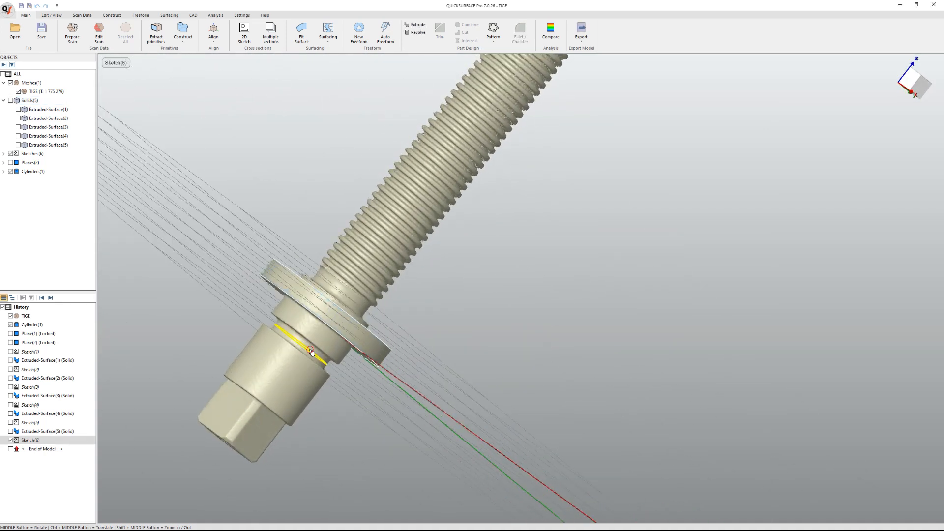
pyautogui.click(326, 338)
pyautogui.moveTo(333, 343); pyautogui.dragTo(327, 339)
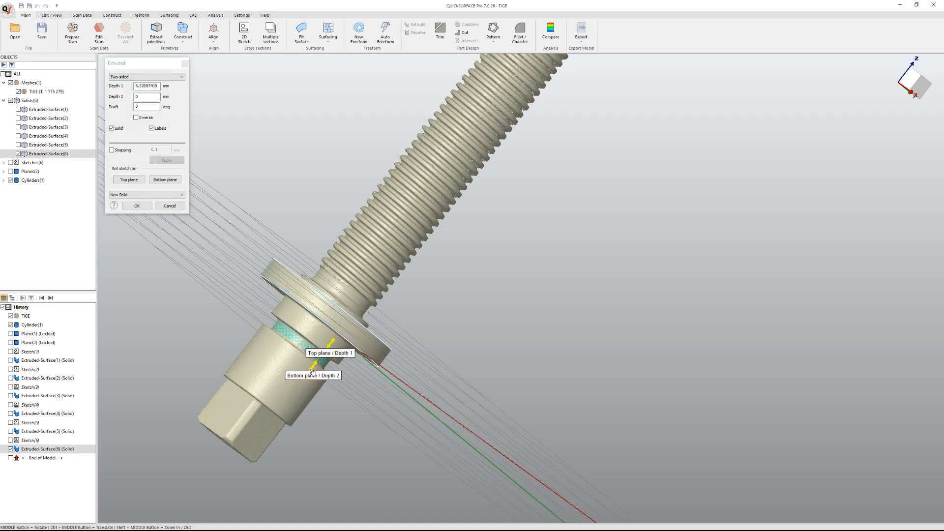
pyautogui.click(132, 206)
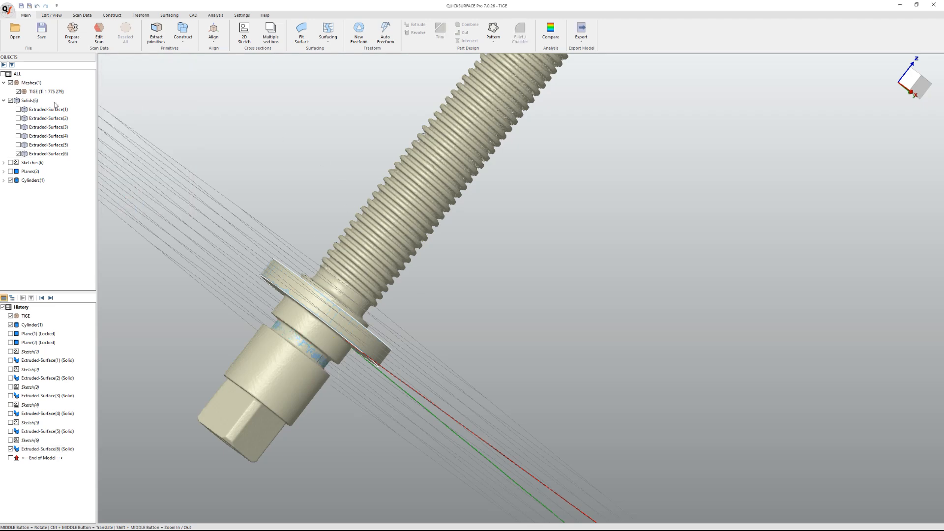
# Step: Show all solids and compare them with the scan at a 0.1 mm tolerance, inspecting the flange and threaded shaft
pyautogui.click(10, 100)
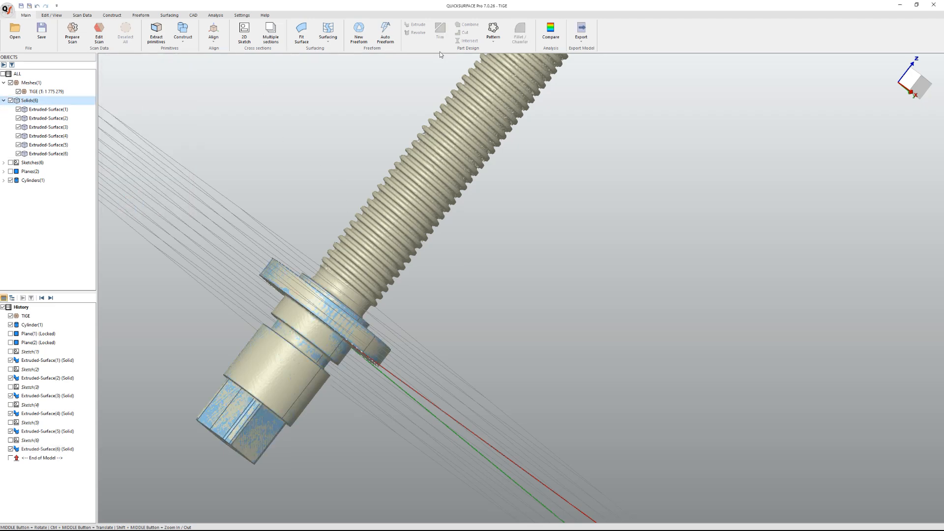
pyautogui.click(551, 31)
pyautogui.moveTo(511, 262); pyautogui.dragTo(483, 295, button='middle')
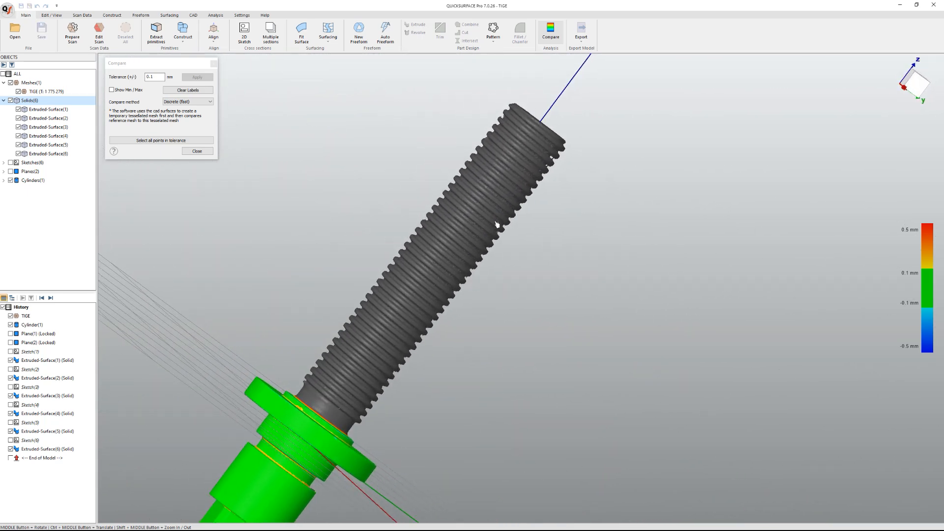
pyautogui.moveTo(528, 161); pyautogui.dragTo(560, 284, button='middle')
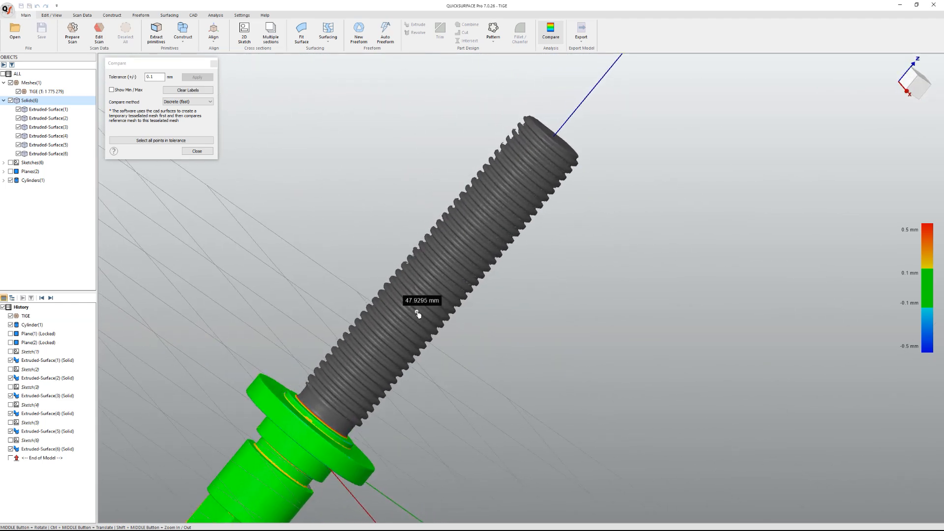
pyautogui.moveTo(421, 291); pyautogui.dragTo(371, 278, button='middle')
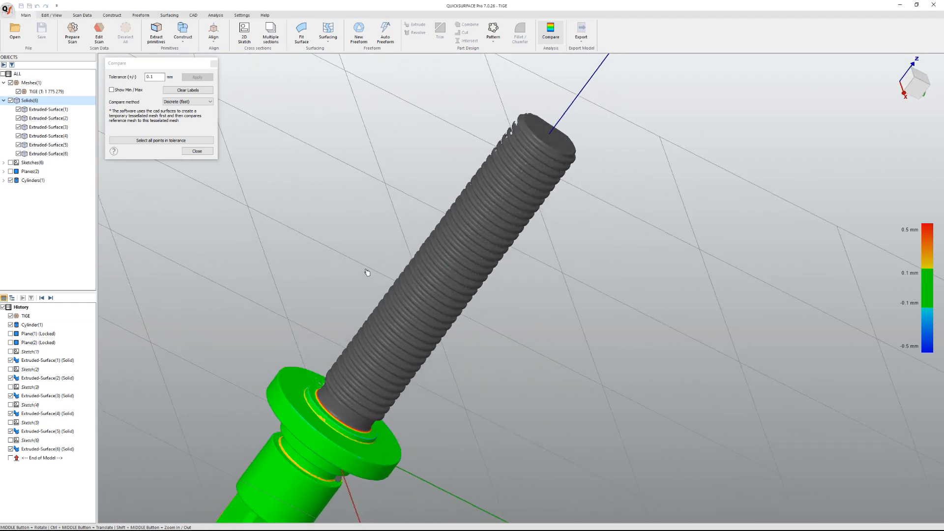
pyautogui.click(197, 151)
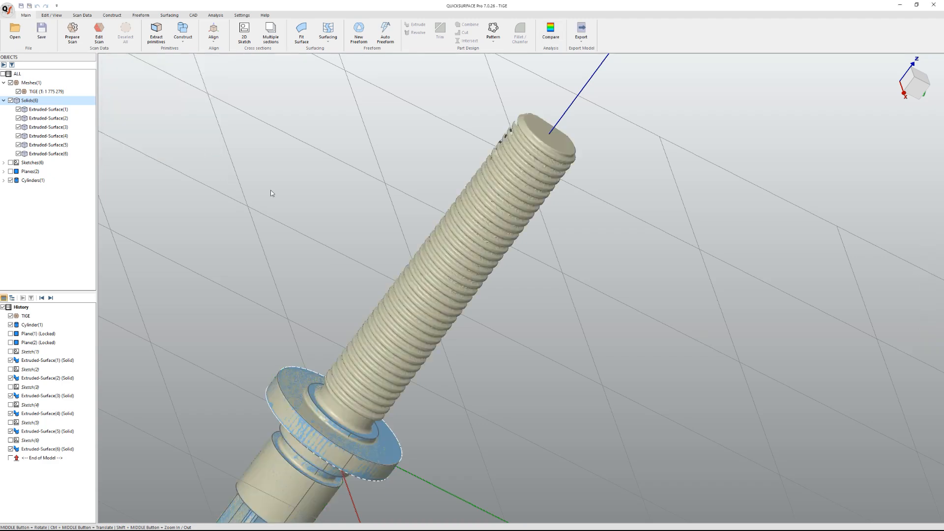
# Step: Start a 2D section sketch for a revolved surface about the Z axis at 0° rotation
pyautogui.moveTo(424, 299); pyautogui.dragTo(510, 382, button='middle')
pyautogui.click(245, 35)
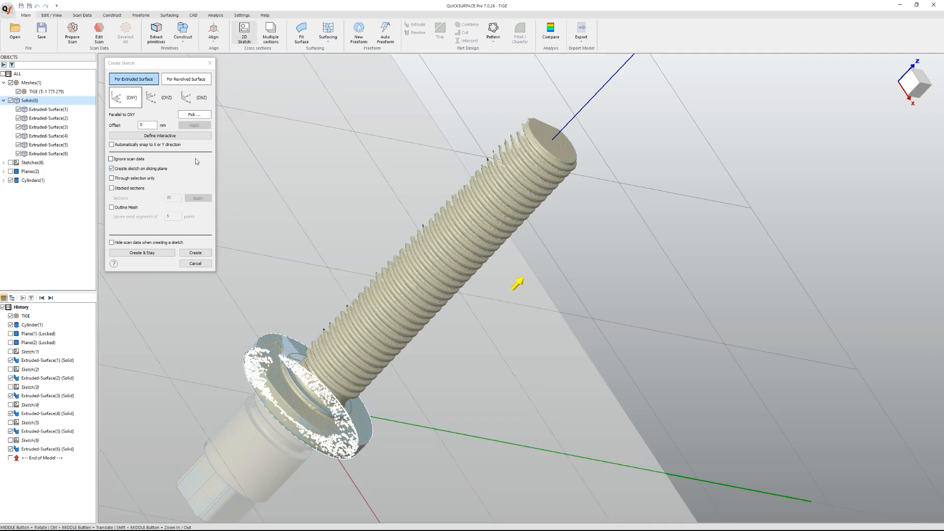
pyautogui.click(196, 84)
pyautogui.moveTo(441, 291); pyautogui.dragTo(591, 334, button='middle')
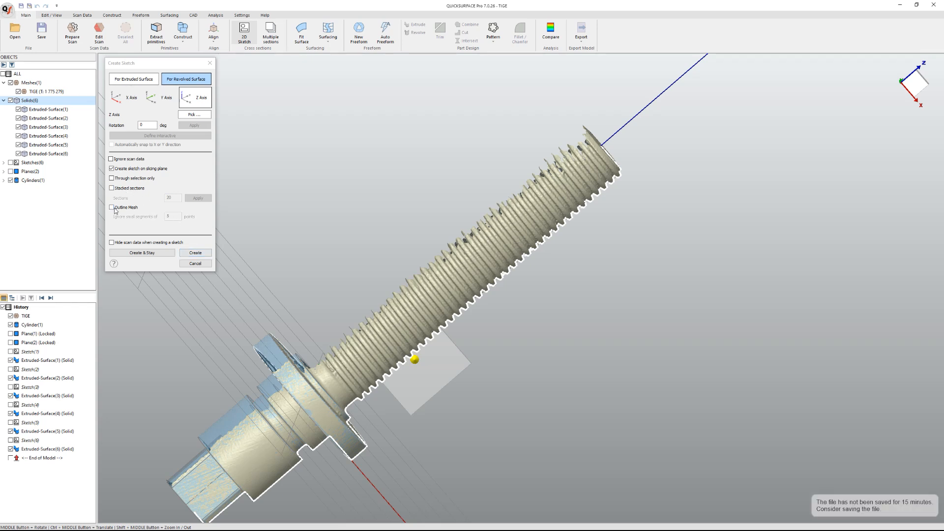
pyautogui.click(115, 210)
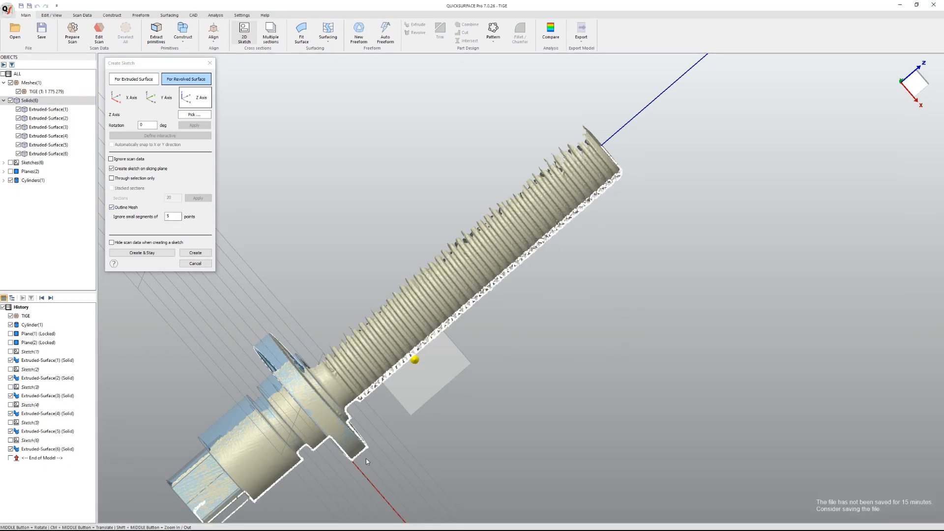
pyautogui.scroll(6, 464, 318)
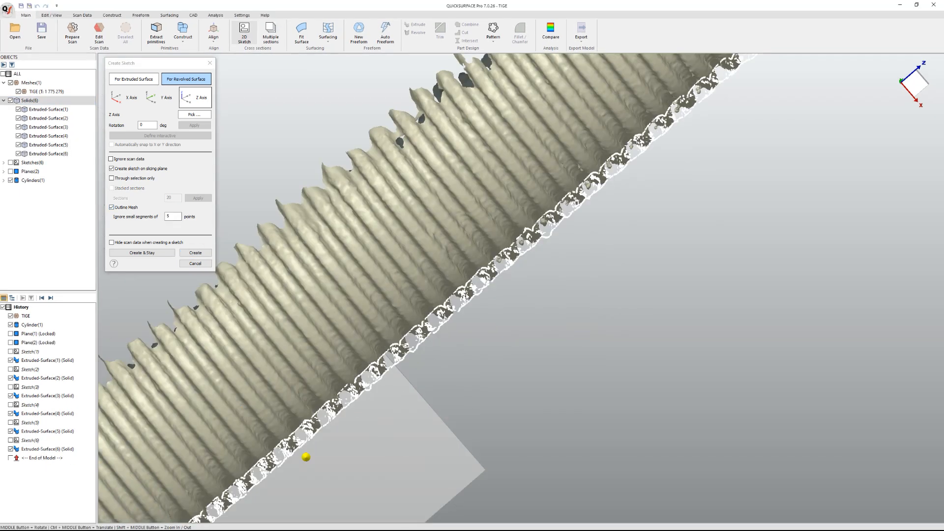
pyautogui.scroll(3, 408, 291)
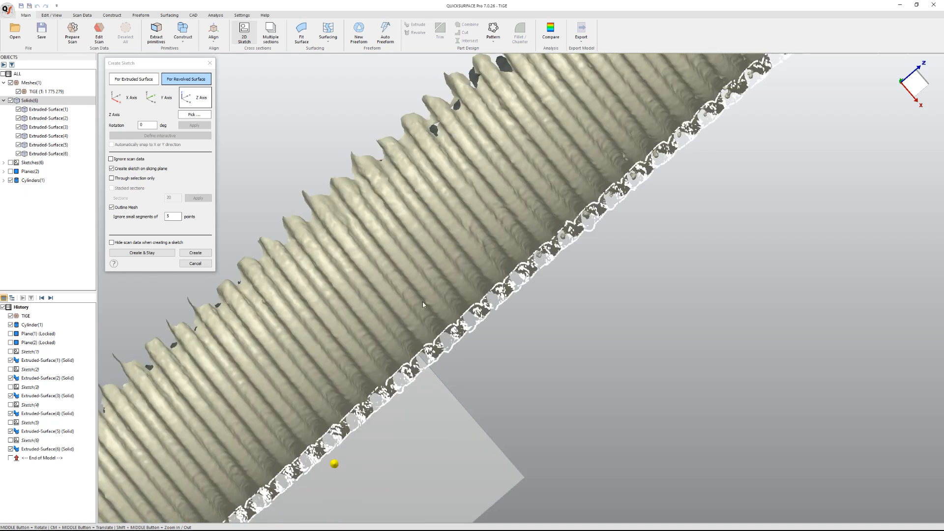
pyautogui.scroll(-4, 455, 320)
pyautogui.click(112, 208)
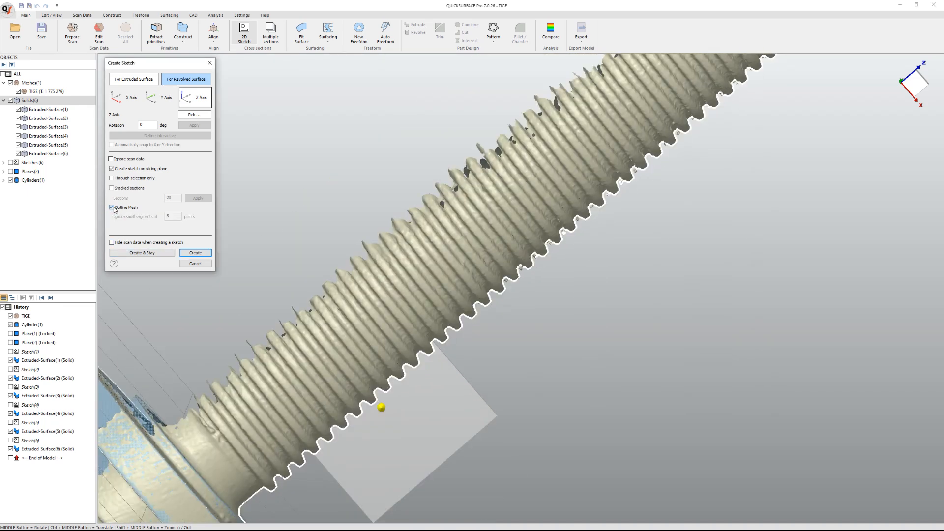
# Step: Create the section sketch from the previewed Z-axis slice and bring the thread profile into view
pyautogui.click(196, 253)
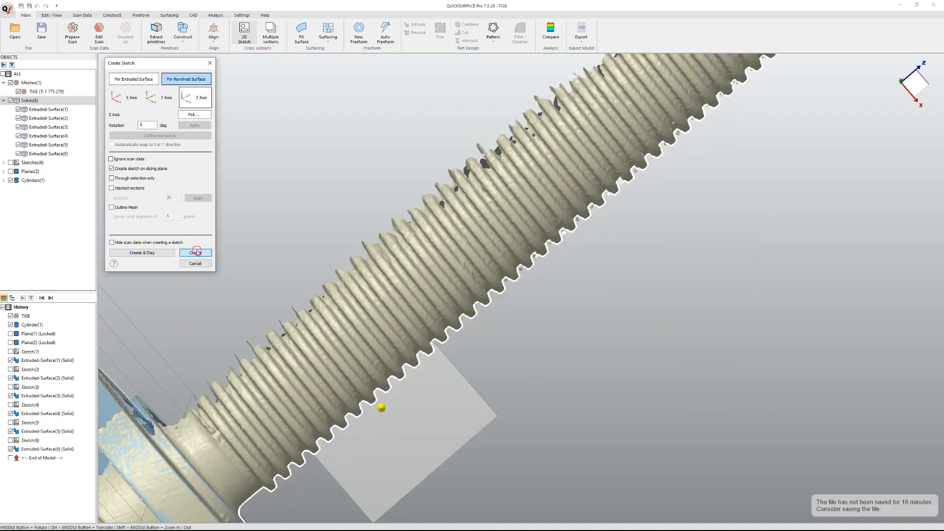
pyautogui.scroll(3, 557, 344)
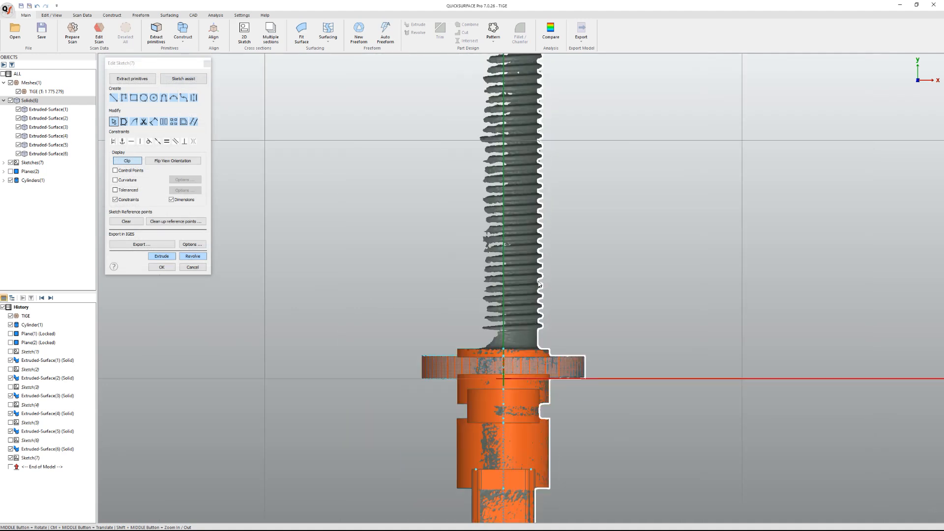
pyautogui.keyDown('ctrl'); pyautogui.moveTo(554, 263); pyautogui.dragTo(390, 429, button='middle'); pyautogui.keyUp('ctrl')
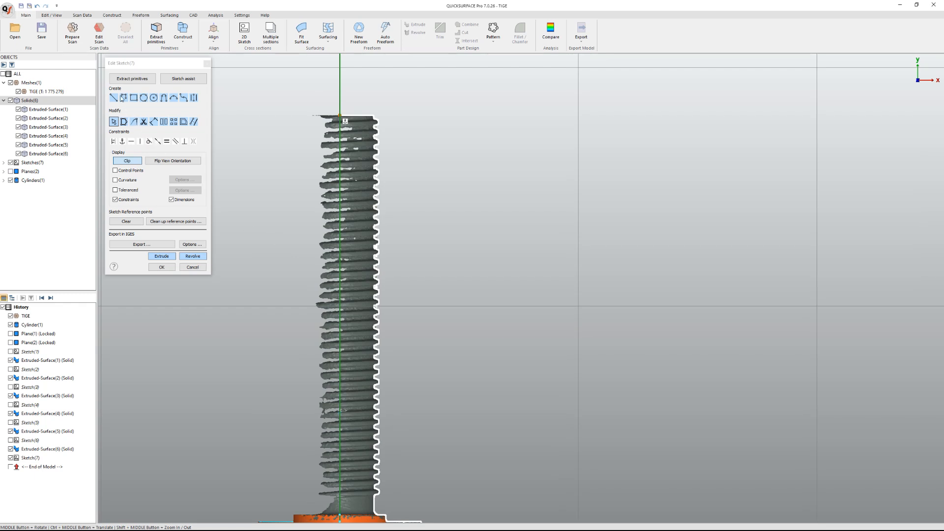
# Step: Try to fit lines to the rod's end face, the plain neck above the flange and the lowest thread's flank
pyautogui.click(129, 79)
pyautogui.scroll(5, 364, 118)
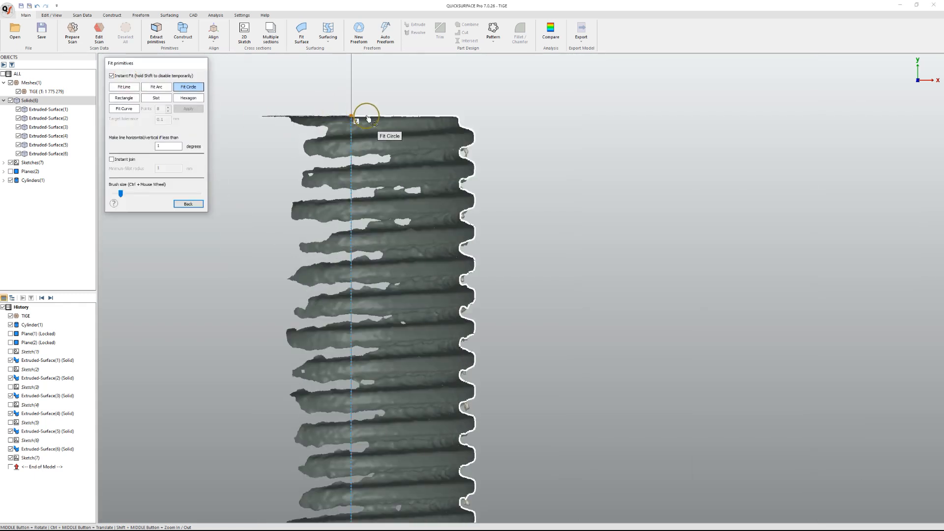
pyautogui.click(124, 87)
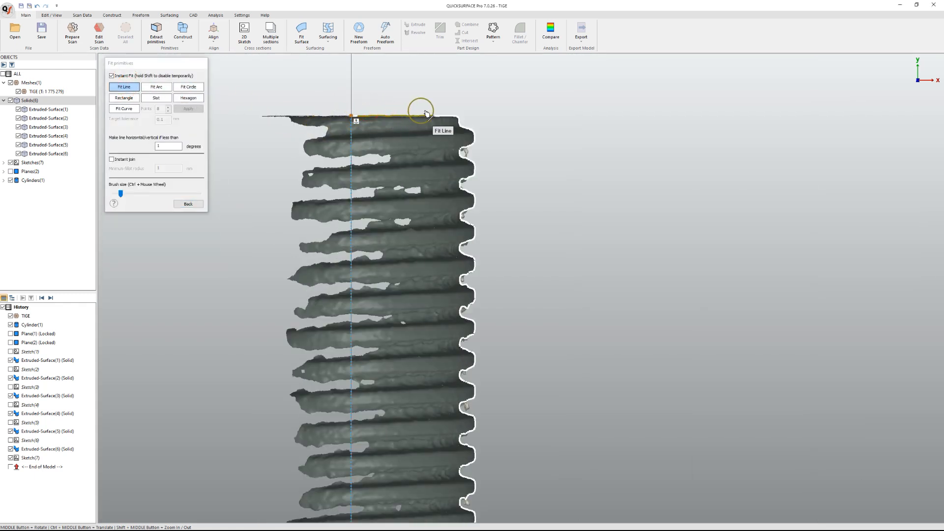
pyautogui.scroll(-6, 497, 372)
pyautogui.scroll(5, 512, 393)
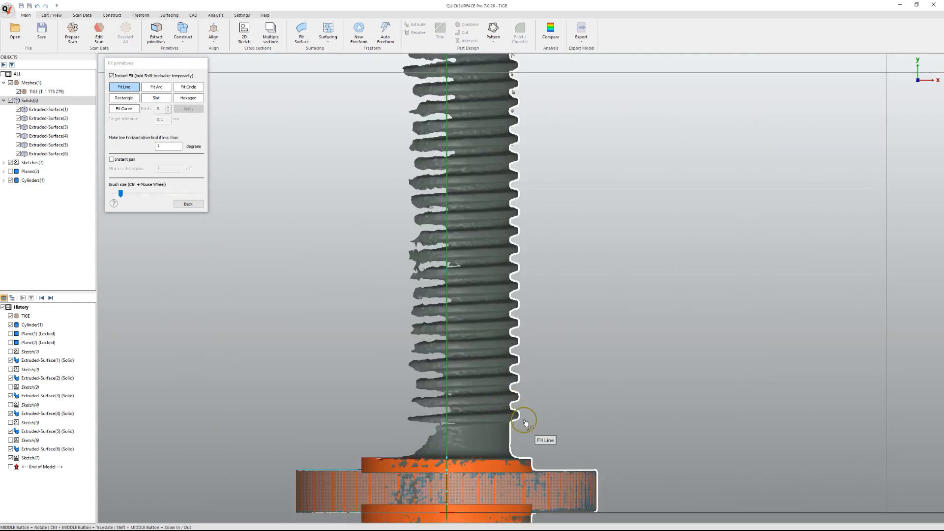
pyautogui.scroll(4, 525, 423)
pyautogui.moveTo(493, 451); pyautogui.dragTo(498, 483)
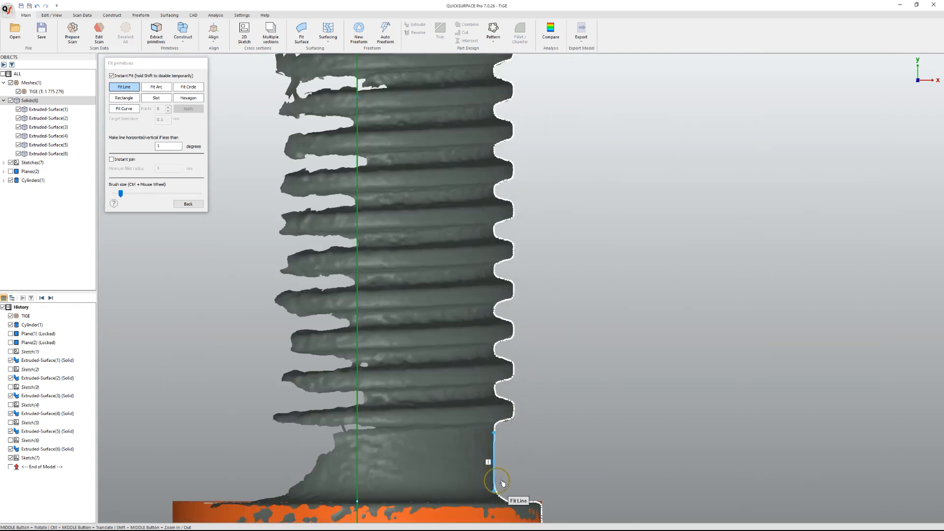
pyautogui.scroll(-6, 521, 413)
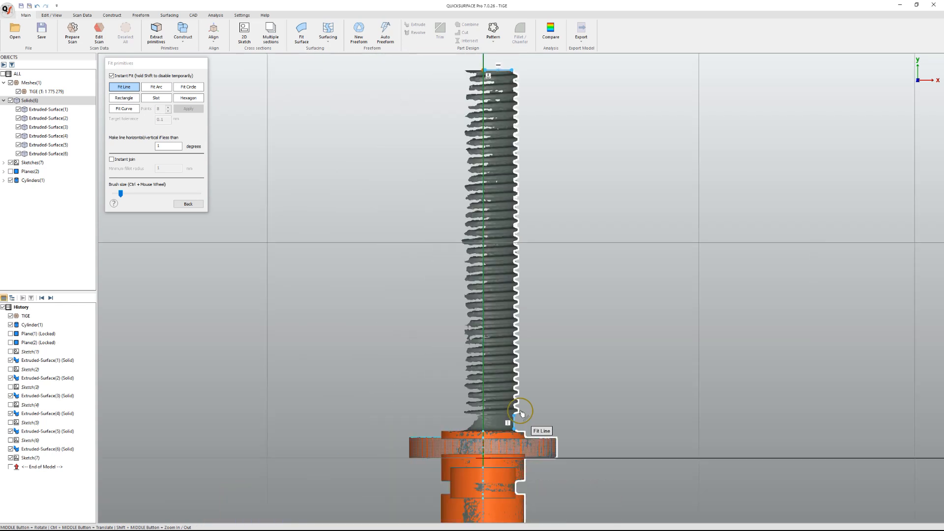
pyautogui.scroll(6, 512, 408)
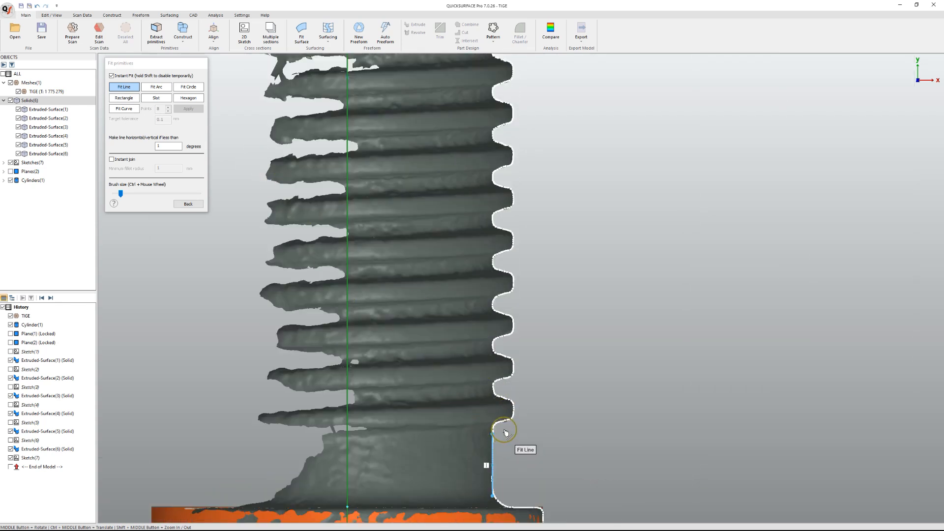
pyautogui.scroll(5, 505, 433)
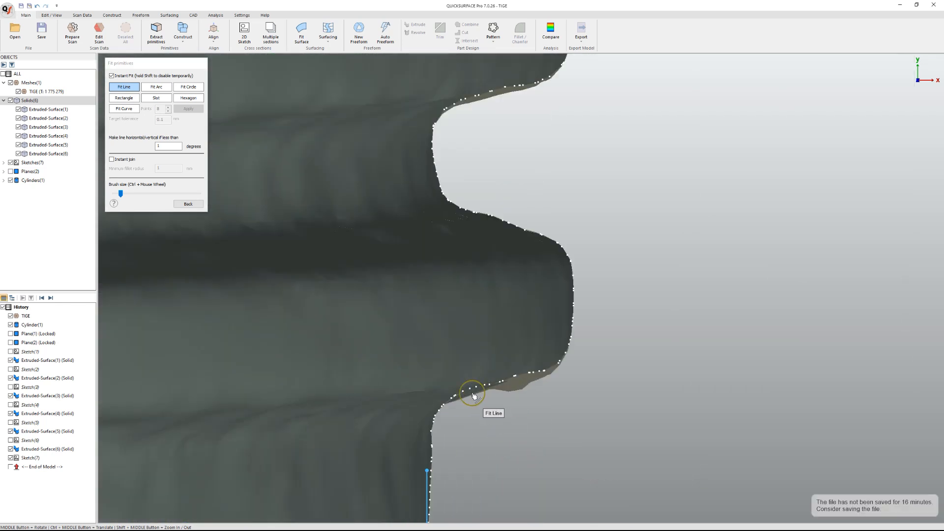
pyautogui.moveTo(438, 458)
pyautogui.mouseDown()
pyautogui.moveTo(480, 400)
pyautogui.moveTo(543, 373)
pyautogui.mouseUp()
# Step: Leave line fitting, switch the scan clipping off and on again, and discard the sketch edits
pyautogui.scroll(-5, 546, 407)
pyautogui.scroll(-7, 522, 117)
pyautogui.scroll(-2, 523, 46)
pyautogui.scroll(-5, 525, 185)
pyautogui.scroll(5, 526, 184)
pyautogui.scroll(5, 525, 182)
pyautogui.press('Left')
pyautogui.keyDown('shift'); pyautogui.moveTo(511, 151); pyautogui.dragTo(469, 198, button='middle'); pyautogui.keyUp('shift')
pyautogui.click(187, 204)
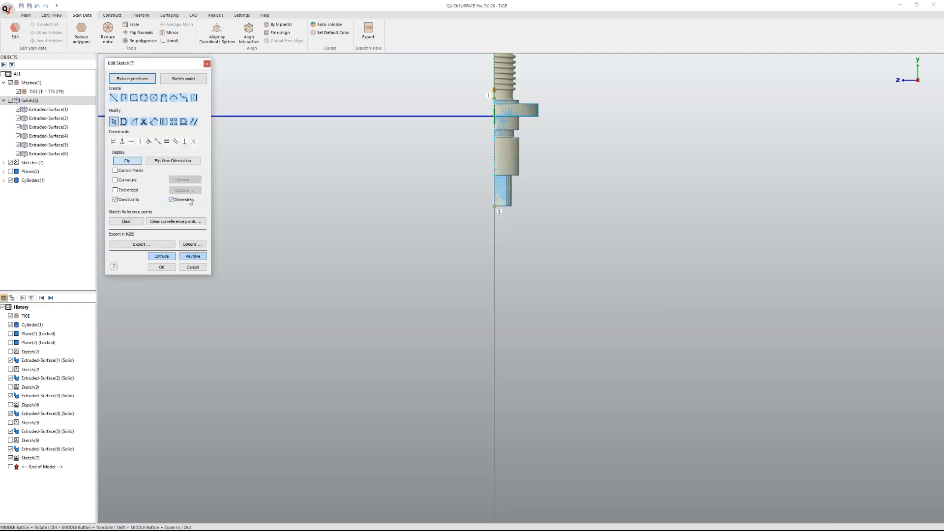
pyautogui.click(128, 162)
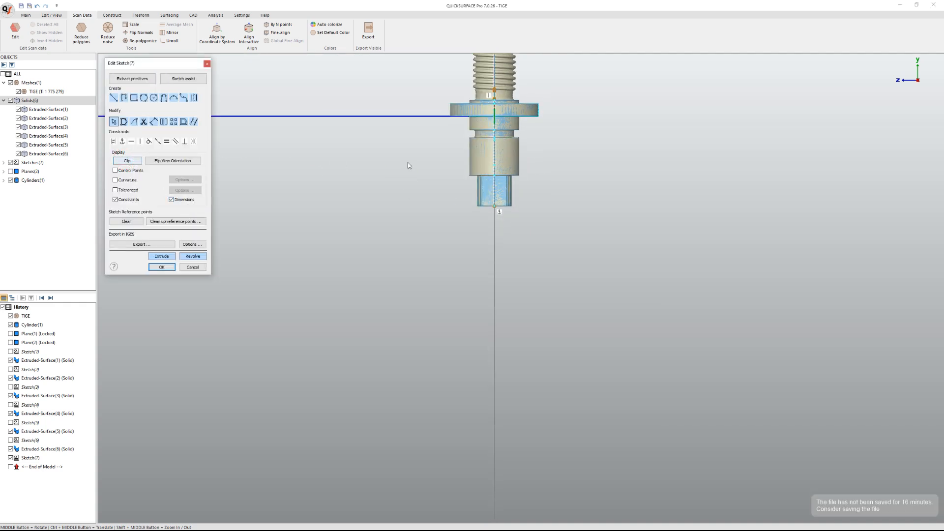
pyautogui.click(134, 164)
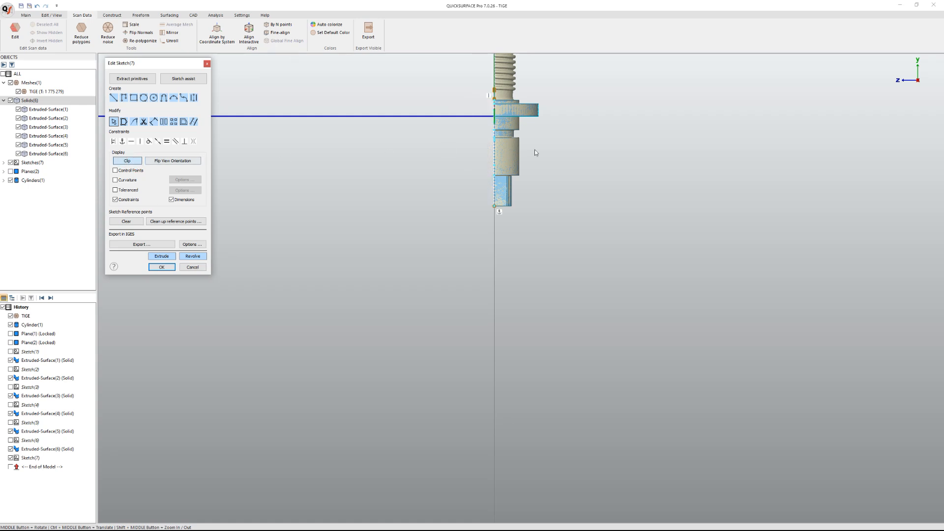
pyautogui.scroll(-5, 543, 130)
pyautogui.click(192, 268)
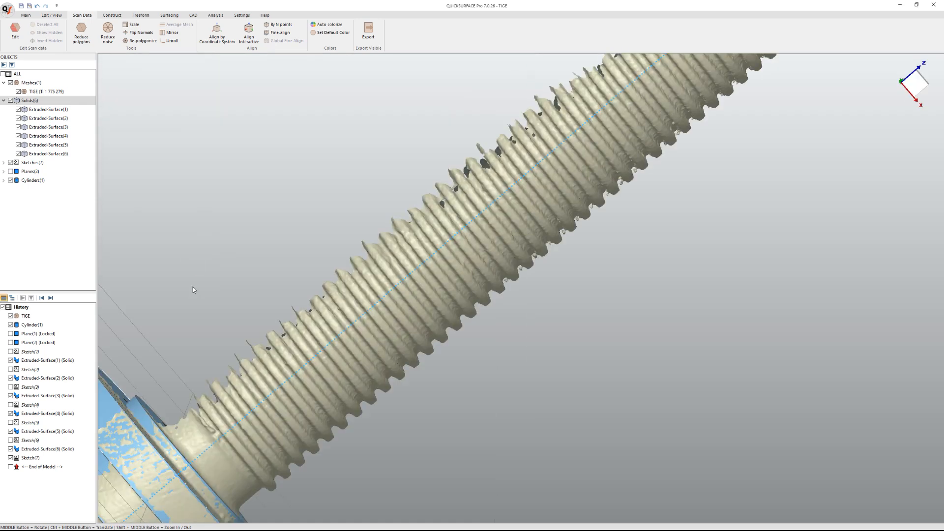
# Step: Reopen the thread section sketch and fit a vertical line to the plain neck between flange and thread
pyautogui.doubleClick(27, 459)
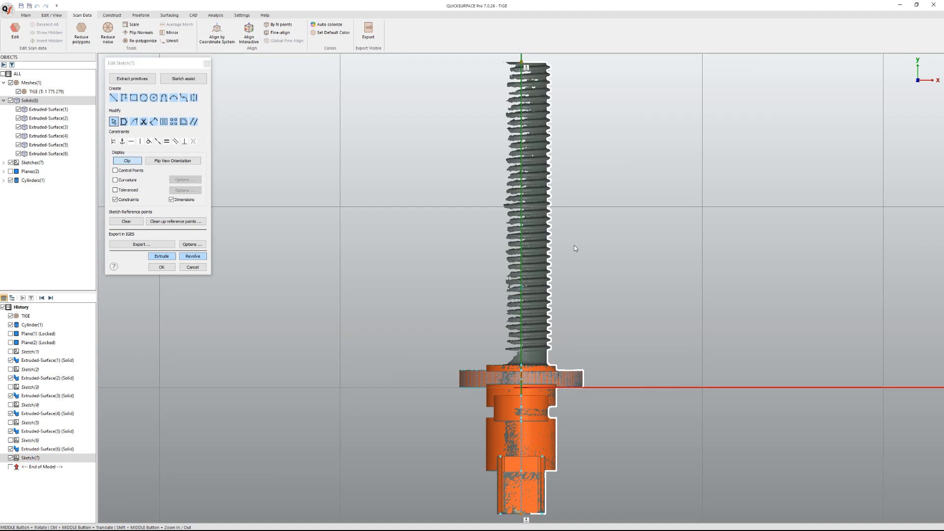
pyautogui.scroll(2, 574, 246)
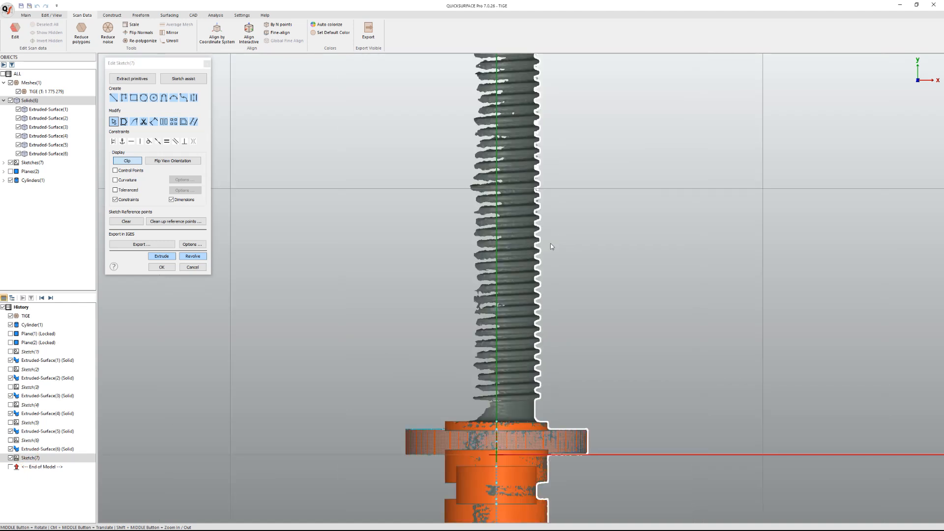
pyautogui.click(131, 79)
pyautogui.scroll(4, 537, 406)
pyautogui.moveTo(536, 391); pyautogui.dragTo(536, 464)
pyautogui.scroll(-6, 553, 346)
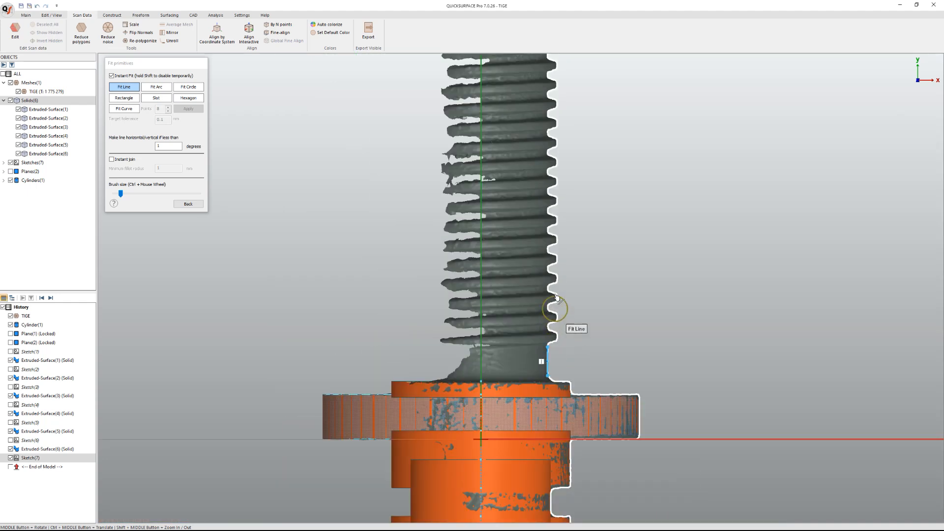
# Step: Fit a horizontal line to the scanned end face of the threaded rod and finish fitting primitives
pyautogui.scroll(6, 544, 110)
pyautogui.moveTo(508, 162); pyautogui.dragTo(686, 169)
pyautogui.scroll(-2, 719, 361)
pyautogui.scroll(-3, 719, 360)
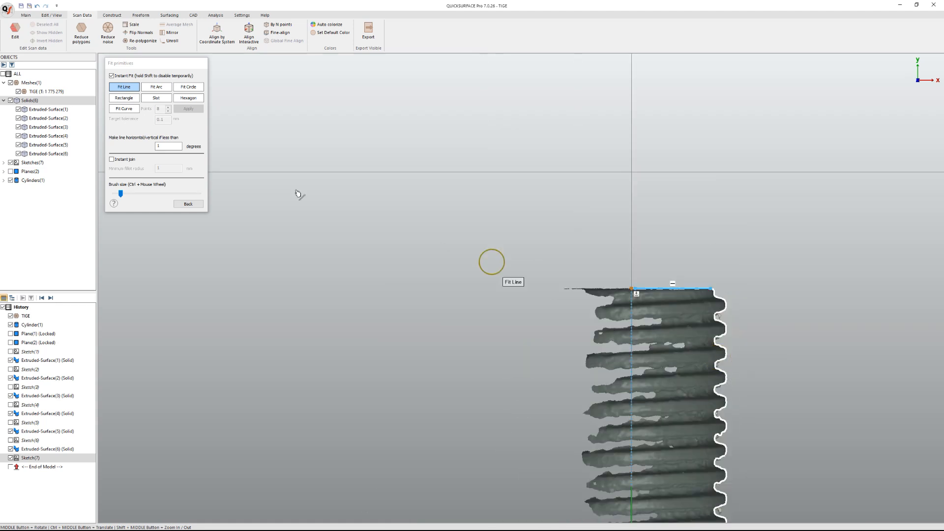
pyautogui.click(189, 204)
# Step: Draw a vertical line about 112 mm long along the thread crests, from the lowest thread to the uppermost crest
pyautogui.click(115, 99)
pyautogui.scroll(5, 713, 331)
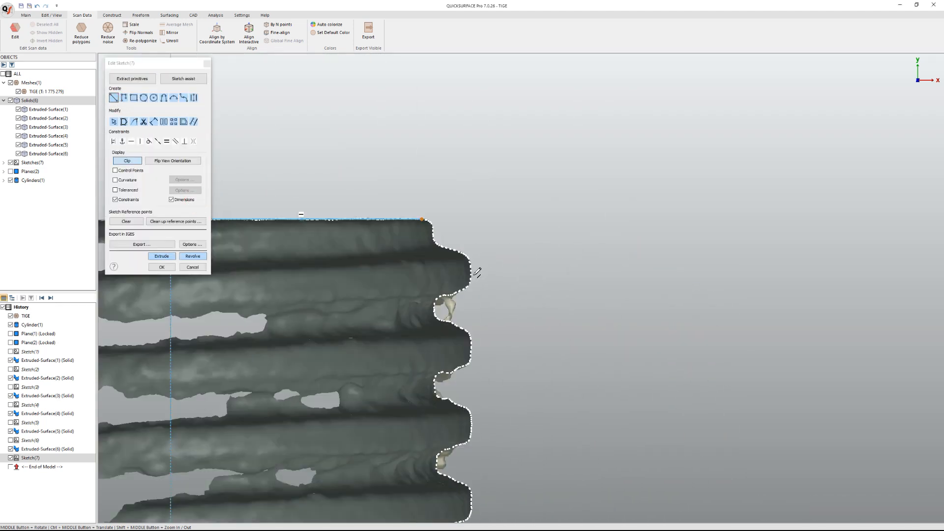
pyautogui.scroll(2, 475, 269)
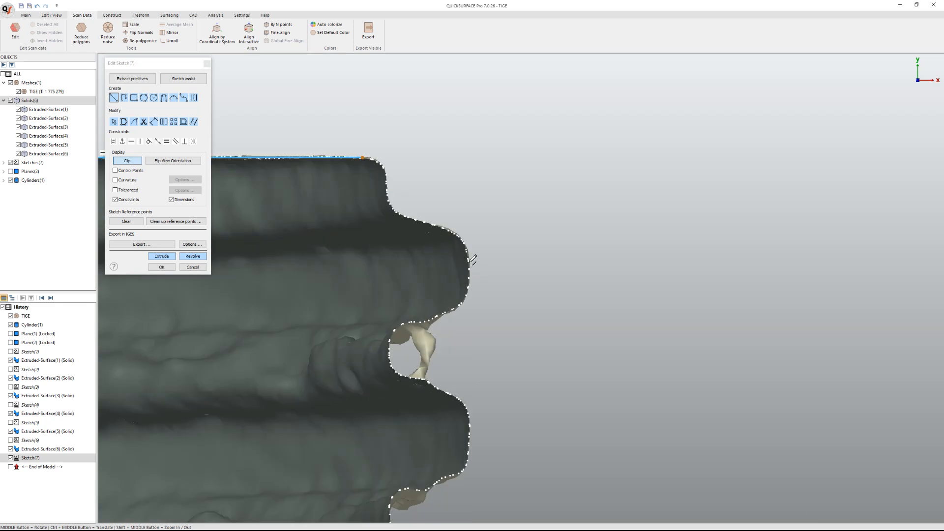
pyautogui.scroll(-5, 485, 416)
pyautogui.scroll(4, 443, 394)
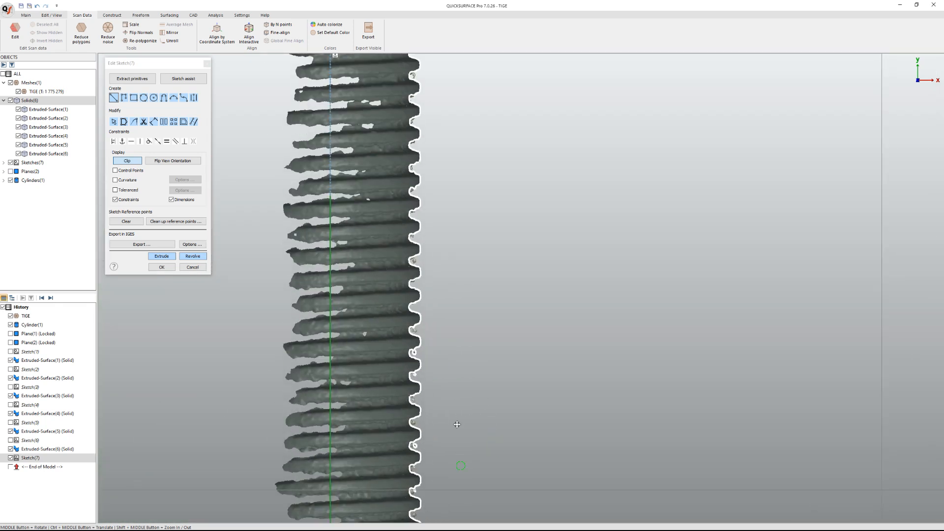
pyautogui.scroll(-1, 419, 359)
pyautogui.scroll(3, 418, 360)
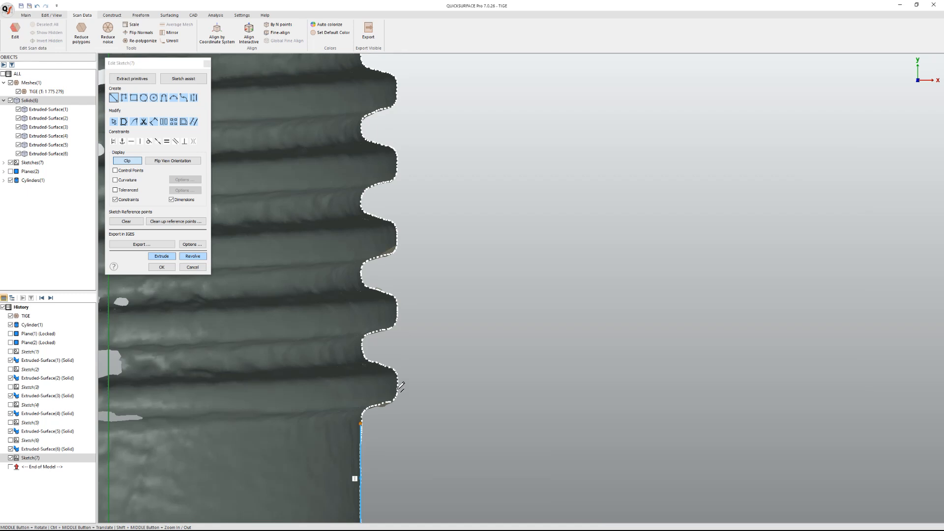
pyautogui.scroll(-5, 404, 319)
pyautogui.scroll(4, 407, 177)
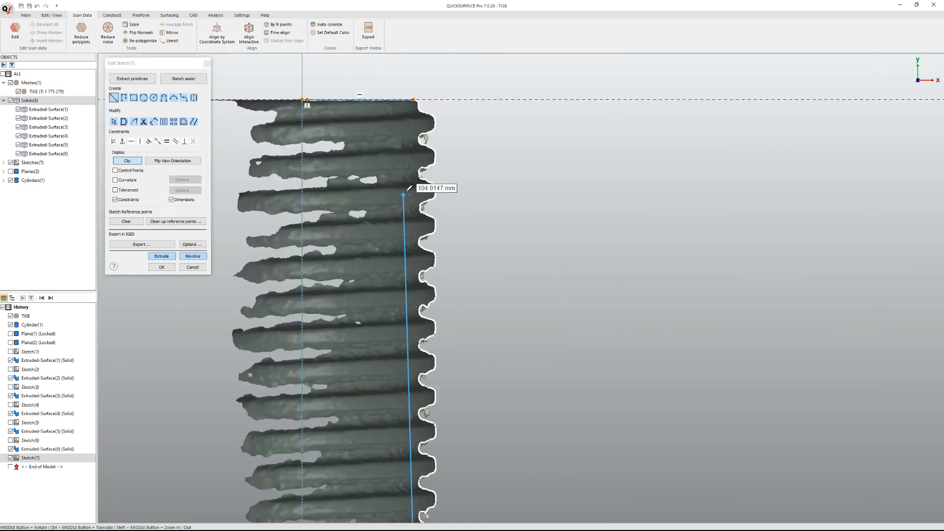
pyautogui.scroll(3, 408, 192)
pyautogui.scroll(-3, 449, 98)
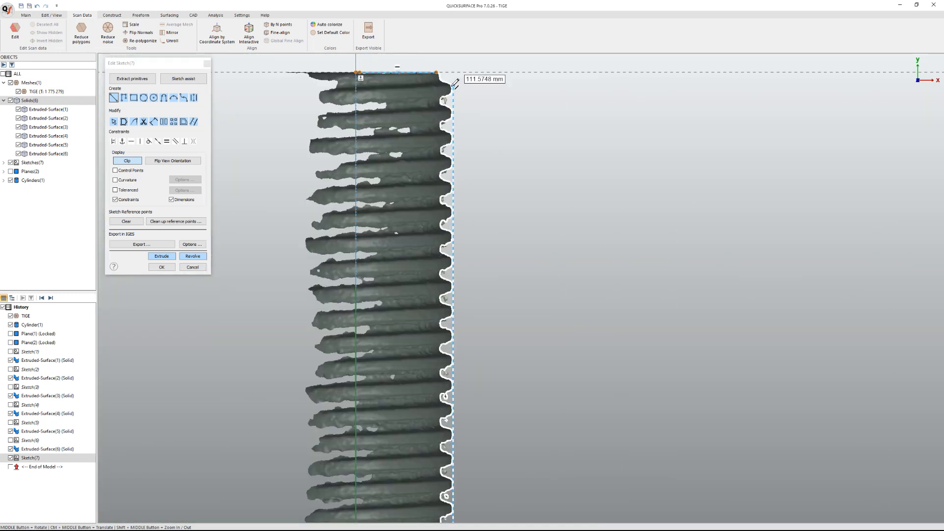
pyautogui.scroll(5, 455, 83)
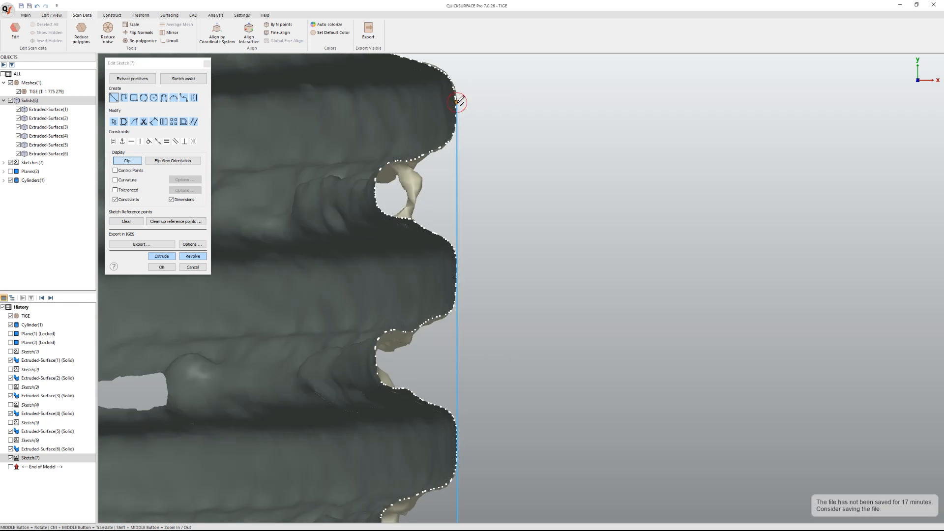
pyautogui.click(457, 102)
pyautogui.scroll(-4, 428, 170)
pyautogui.press('Escape')
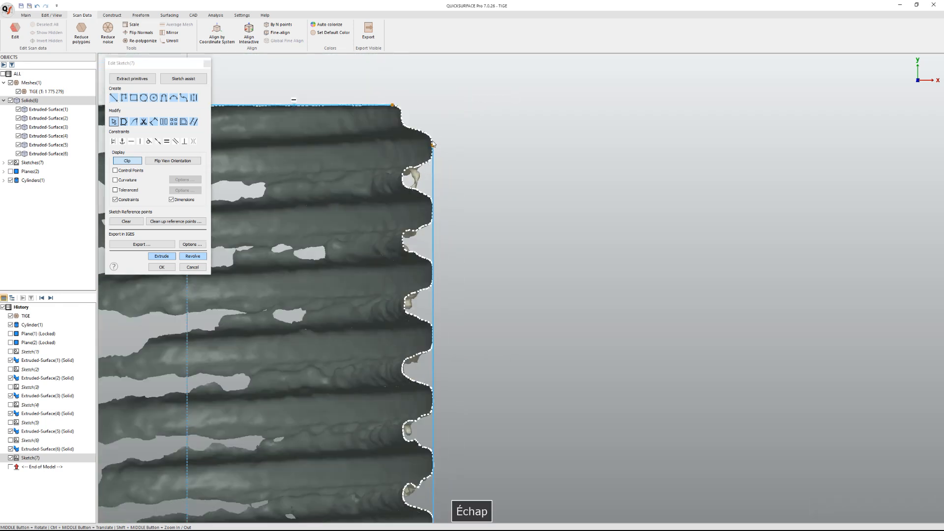
# Step: Extend the thread crest line past the rod's end face and below the lowest thread
pyautogui.moveTo(434, 145)
pyautogui.mouseDown()
pyautogui.moveTo(434, 84)
pyautogui.moveTo(442, 105)
pyautogui.mouseUp()
pyautogui.keyDown('ctrl'); pyautogui.moveTo(496, 449); pyautogui.dragTo(426, 163, button='middle'); pyautogui.keyUp('ctrl')
pyautogui.moveTo(424, 441)
pyautogui.keyDown('ctrl'); pyautogui.mouseDown(button='middle')
pyautogui.moveTo(411, 181)
pyautogui.moveTo(436, 115)
pyautogui.moveTo(449, 287)
pyautogui.moveTo(464, 73)
pyautogui.mouseUp(button='middle'); pyautogui.keyUp('ctrl')
pyautogui.moveTo(425, 240); pyautogui.dragTo(423, 253)
# Step: Extend the plain neck's vertical line up to the root of the lowest thread
pyautogui.click(113, 98)
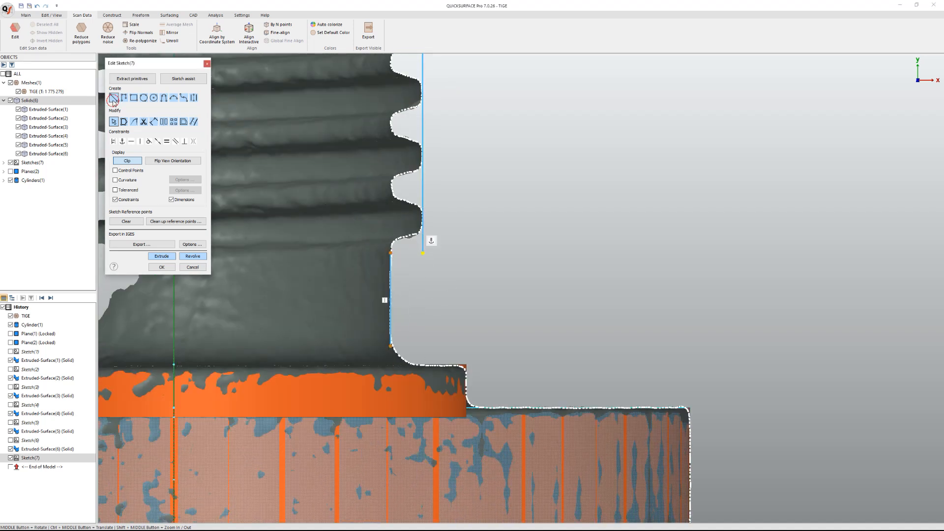
pyautogui.press('Escape')
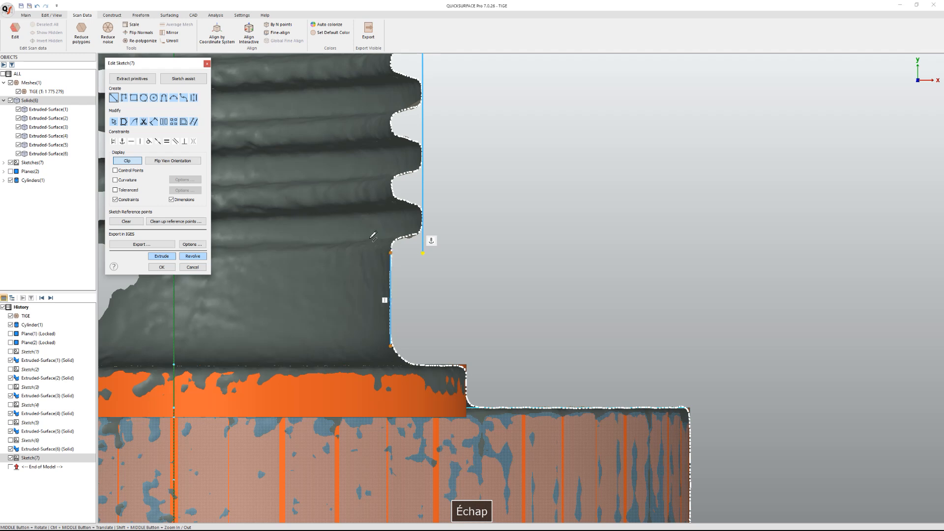
pyautogui.click(114, 121)
pyautogui.click(392, 254)
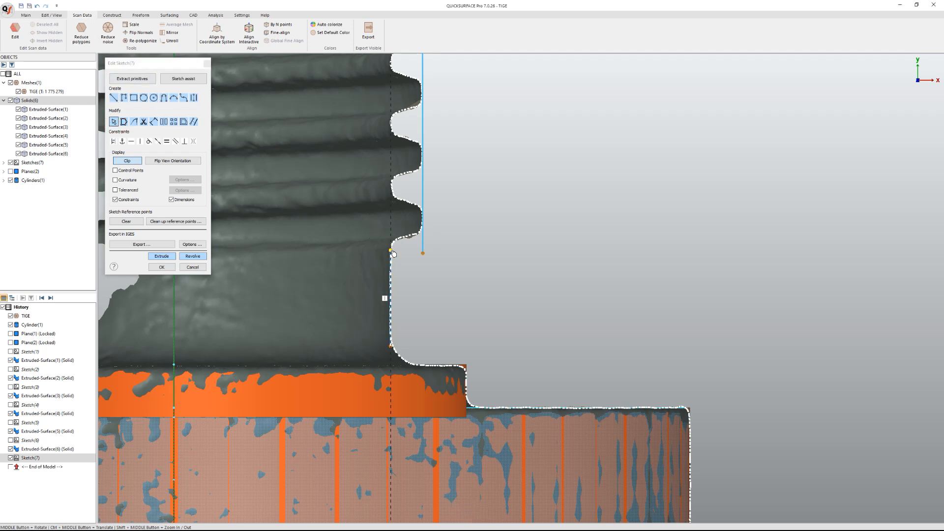
pyautogui.moveTo(394, 252); pyautogui.dragTo(393, 243)
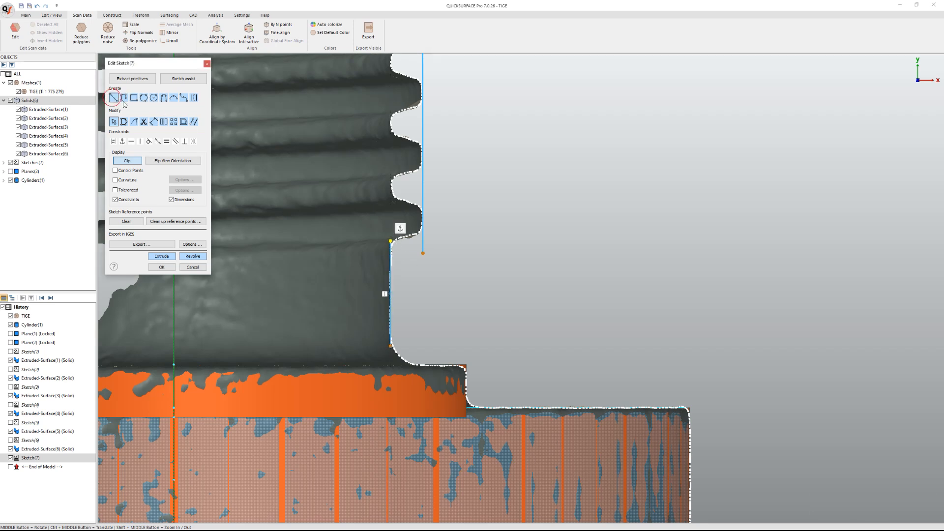
# Step: Sketch a slanted line along the lowest thread's flank from the neck line and trim it with the crest line
pyautogui.moveTo(392, 241)
pyautogui.mouseDown()
pyautogui.moveTo(422, 222)
pyautogui.moveTo(444, 227)
pyautogui.mouseUp()
pyautogui.click(145, 121)
pyautogui.moveTo(416, 244); pyautogui.dragTo(437, 232)
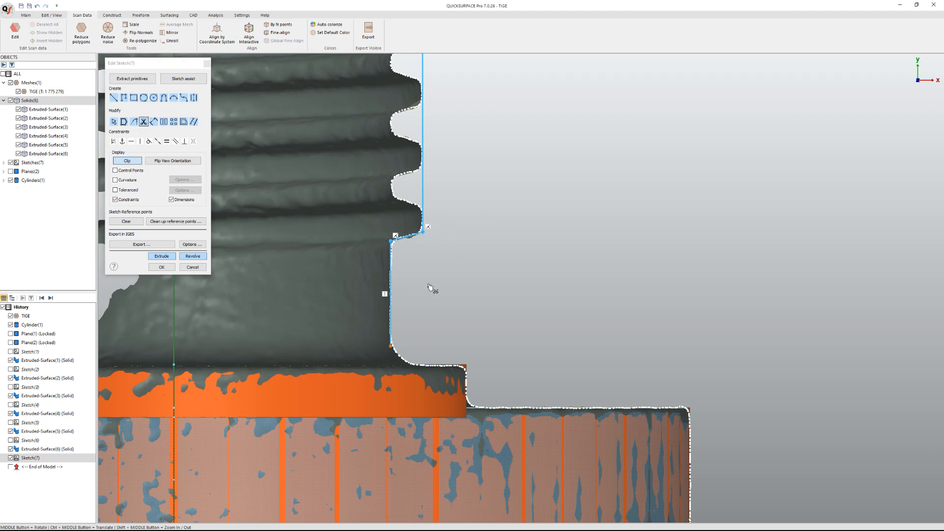
# Step: Fillet the corner between the neck line and the flank line with a radius of about 0.56 mm
pyautogui.press('Escape')
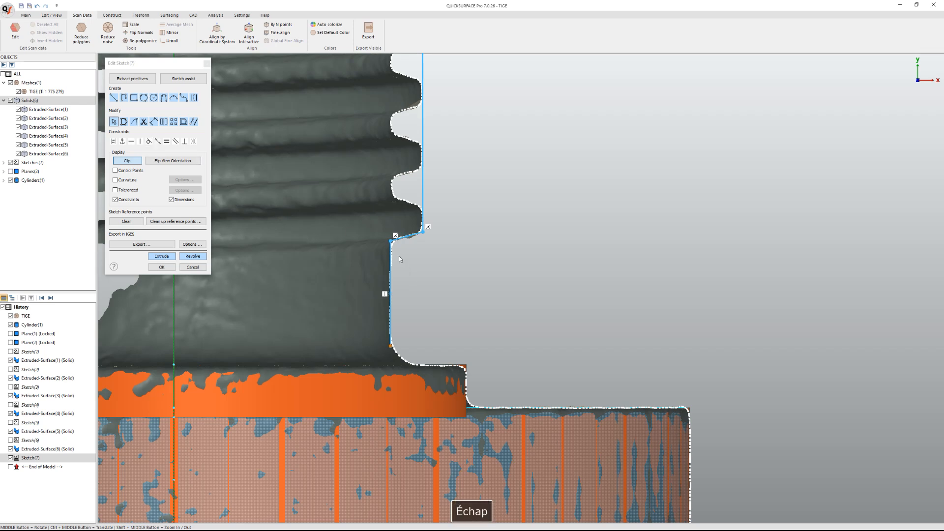
pyautogui.keyDown('ctrl'); pyautogui.click(413, 248); pyautogui.keyUp('ctrl')
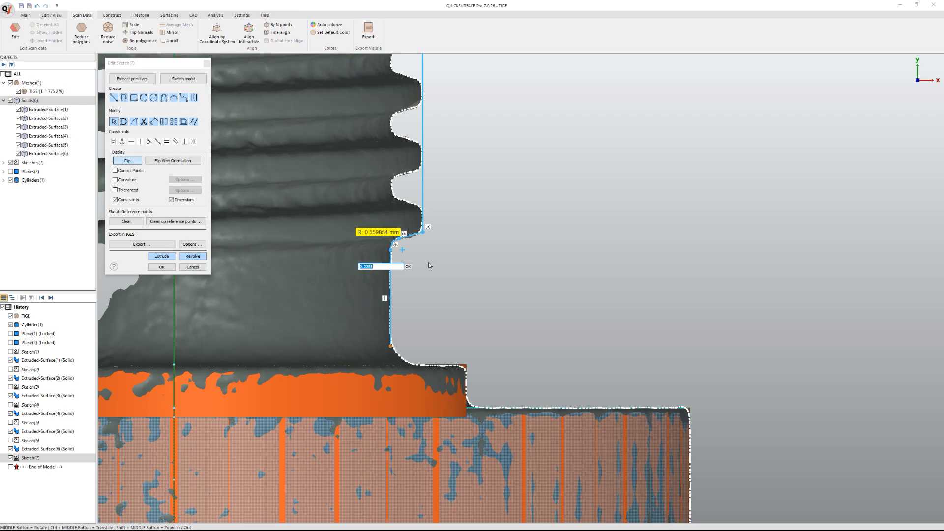
pyautogui.scroll(-11, 432, 242)
pyautogui.scroll(5, 426, 35)
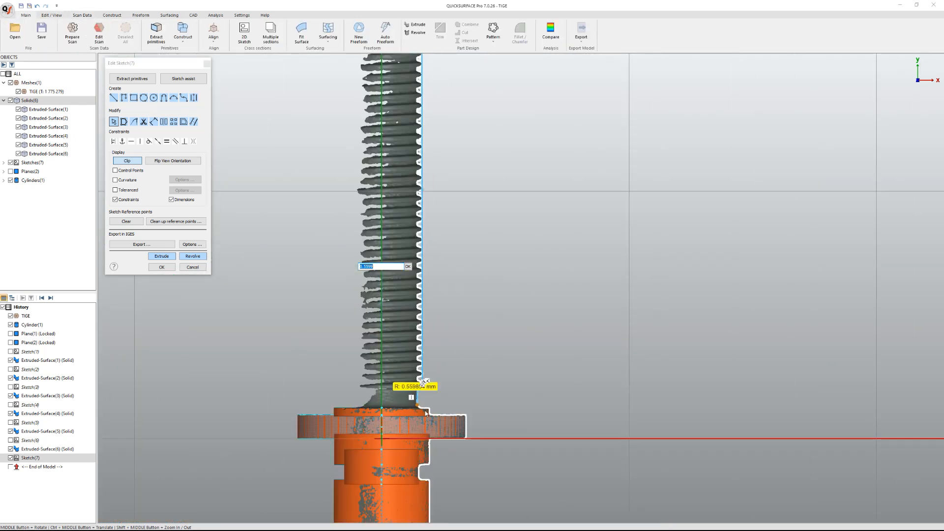
# Step: Extend the neck line down into the collar above the flange and draw a horizontal line from its end to the axis
pyautogui.click(116, 99)
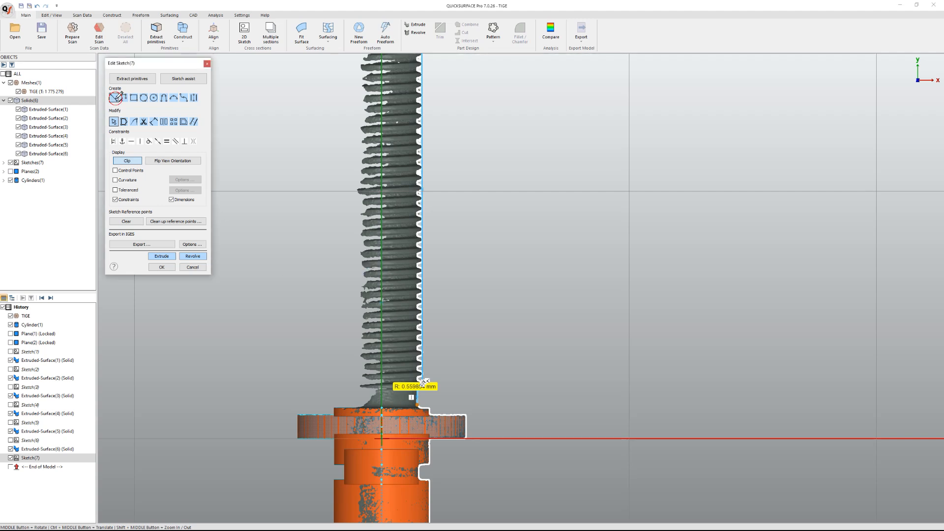
pyautogui.press('Escape')
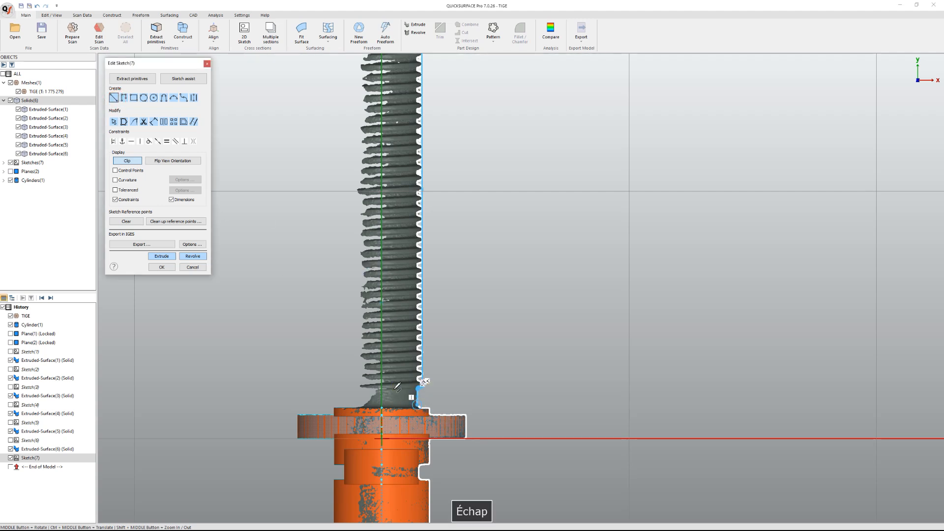
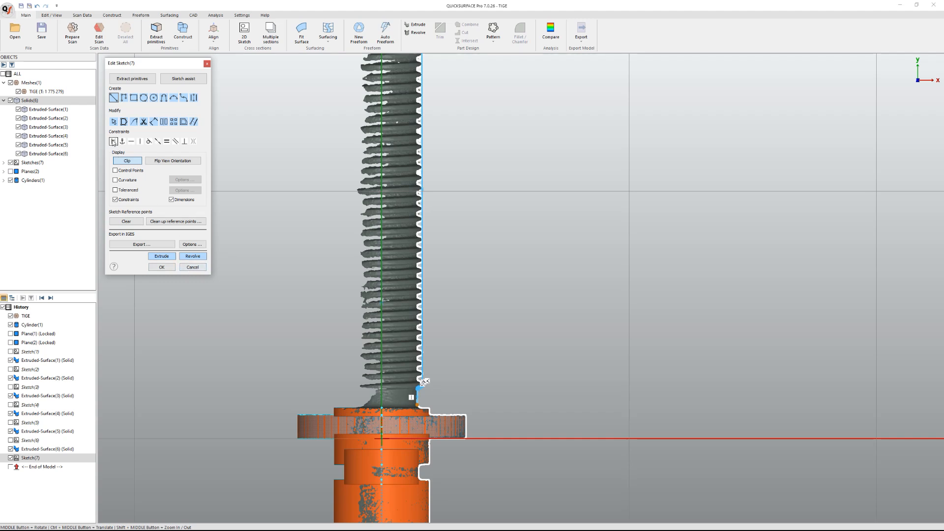
pyautogui.click(418, 409)
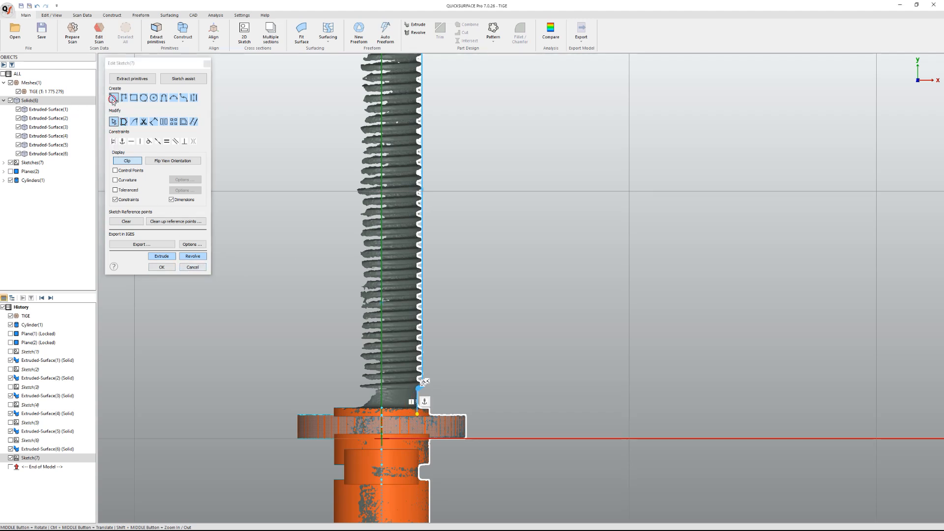
pyautogui.click(113, 98)
pyautogui.scroll(5, 414, 427)
pyautogui.click(445, 382)
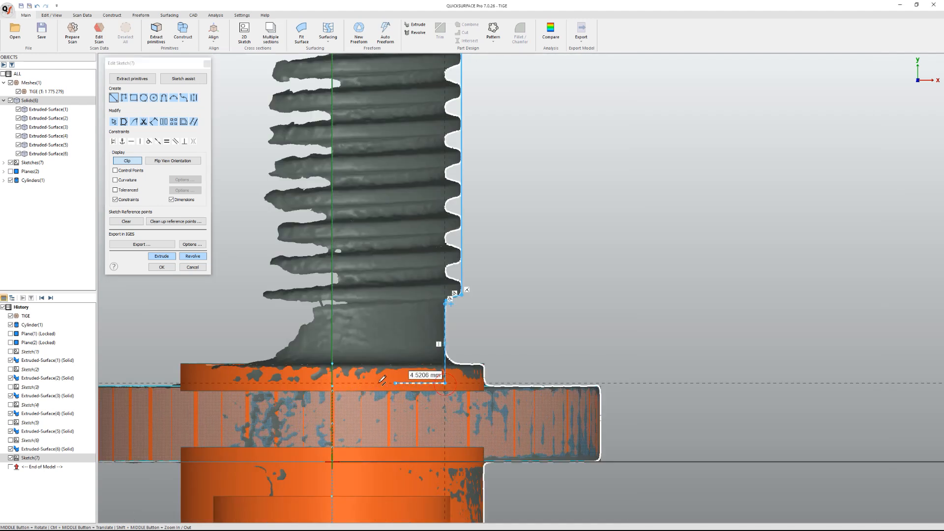
pyautogui.click(333, 383)
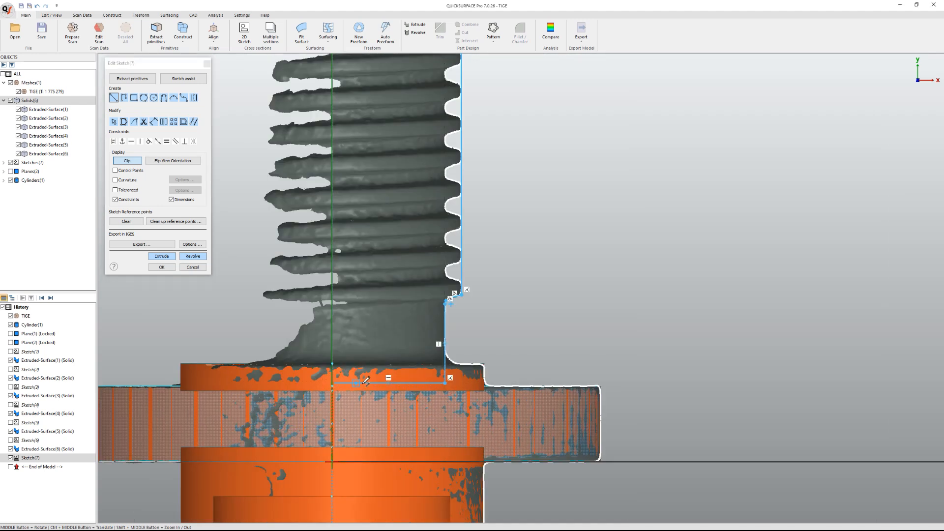
# Step: Trim the end-face and crest lines to their shared corner and join the end-face line's inner end to the axis
pyautogui.scroll(-6, 361, 229)
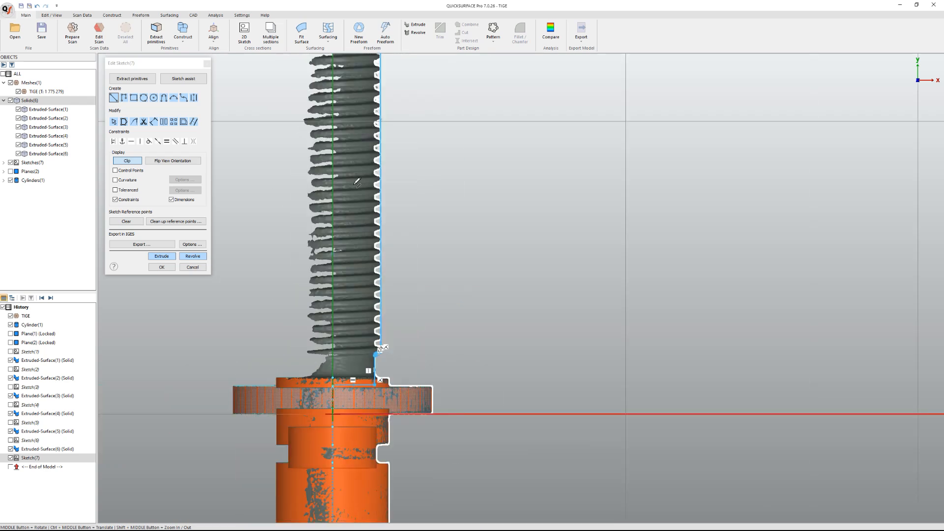
pyautogui.scroll(8, 355, 81)
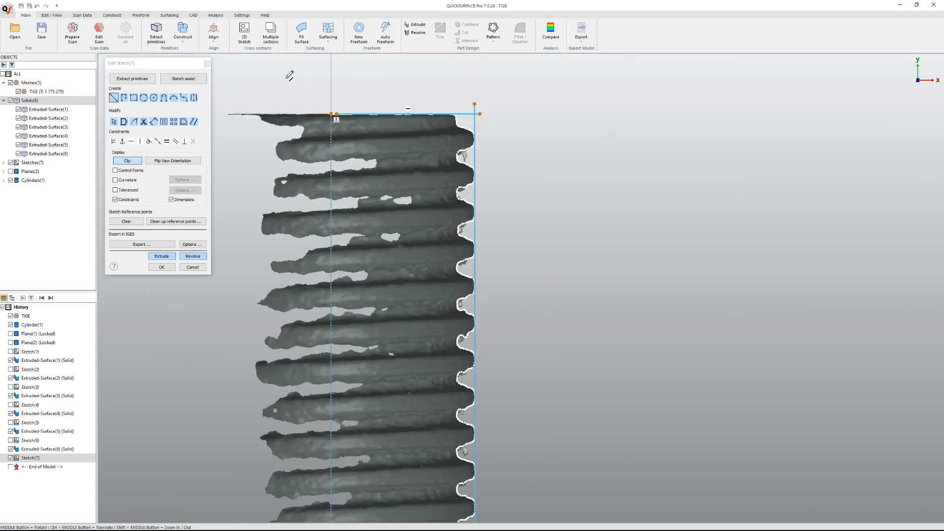
pyautogui.press('Escape')
pyautogui.scroll(5, 480, 115)
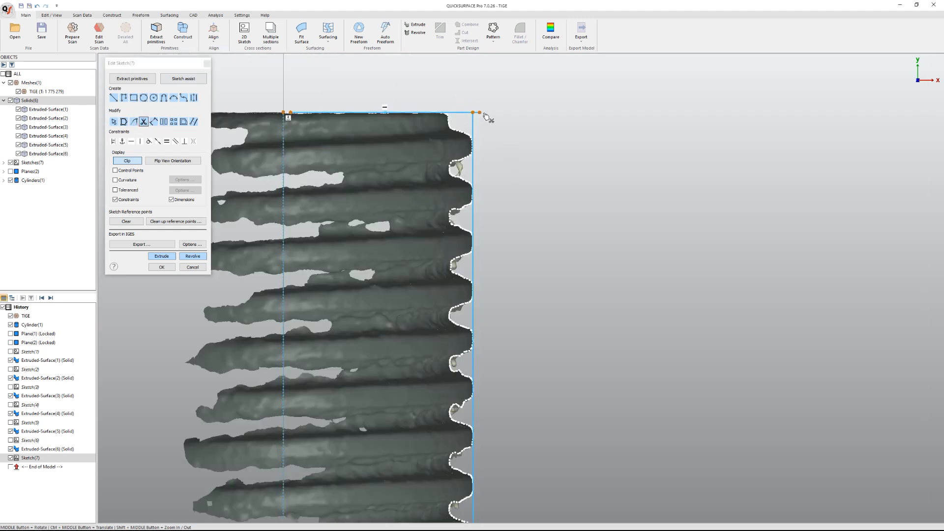
pyautogui.scroll(-6, 444, 175)
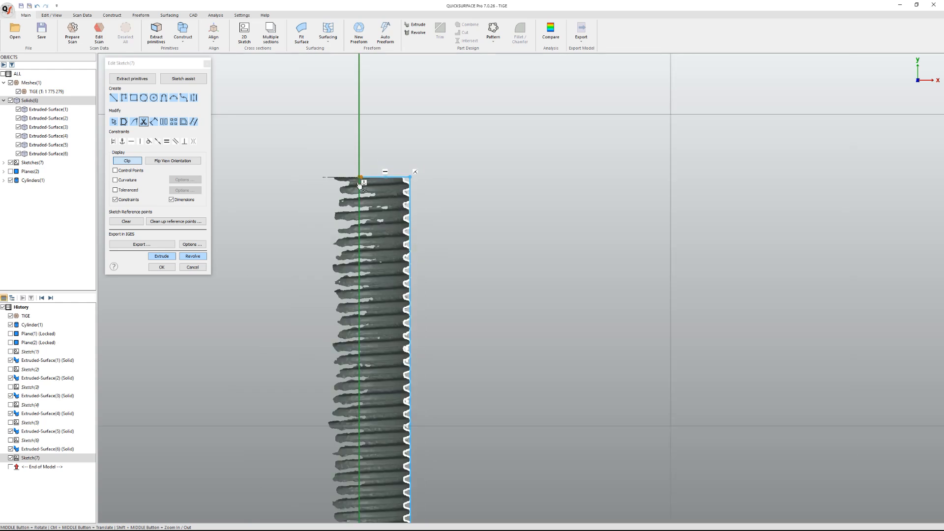
pyautogui.scroll(6, 366, 193)
pyautogui.press('Escape')
pyautogui.moveTo(405, 173); pyautogui.dragTo(375, 171)
# Step: Check the shaft profile down to the neck and accept the sketch
pyautogui.scroll(-6, 515, 272)
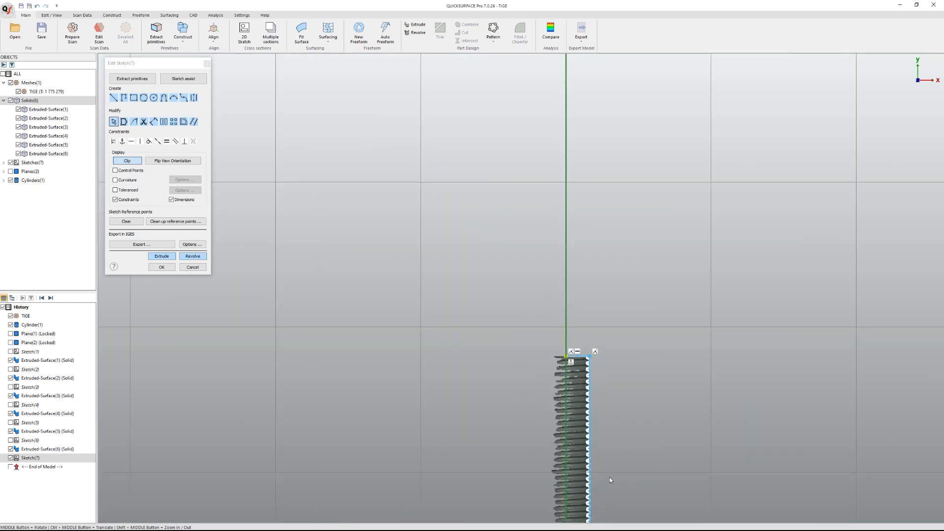
pyautogui.scroll(4, 613, 472)
pyautogui.scroll(5, 523, 375)
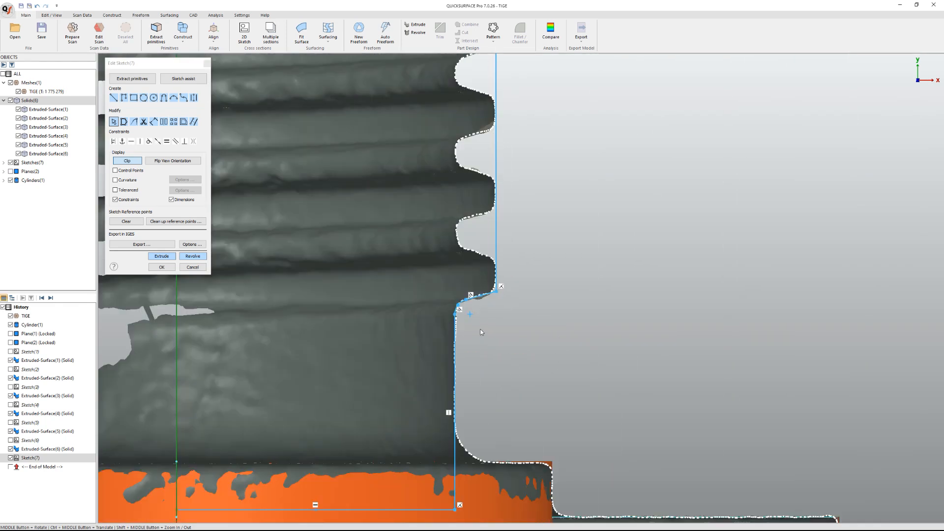
pyautogui.scroll(-3, 481, 332)
pyautogui.click(162, 267)
# Step: Revolve the shaft profile sketch a full turn about its sketch line
pyautogui.scroll(-3, 381, 442)
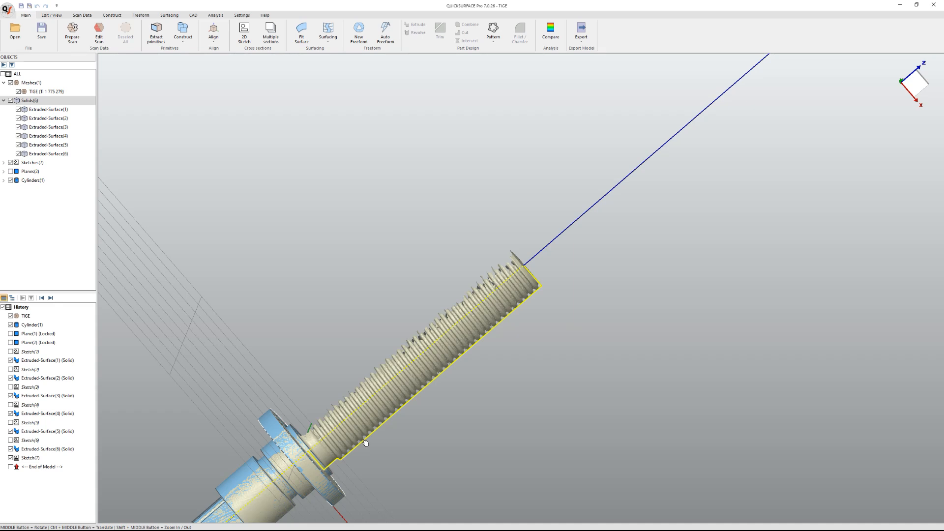
pyautogui.click(365, 441)
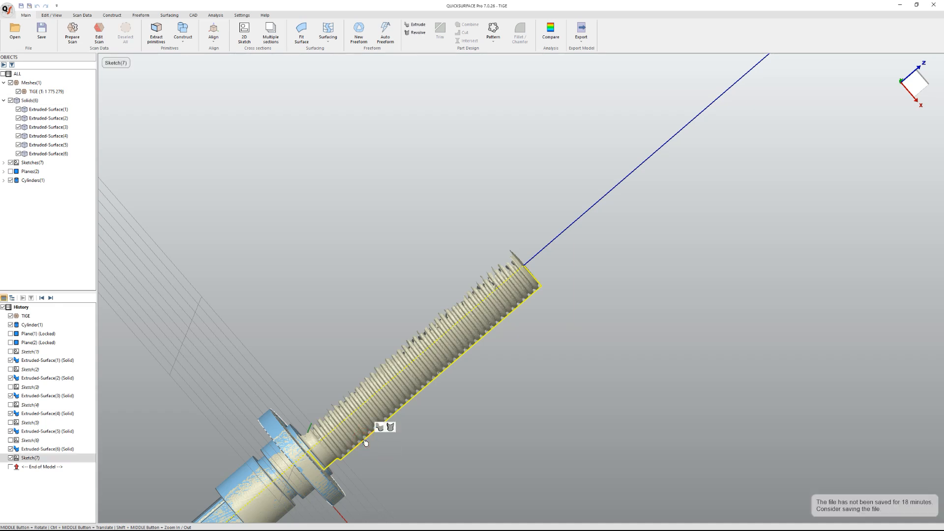
pyautogui.click(392, 427)
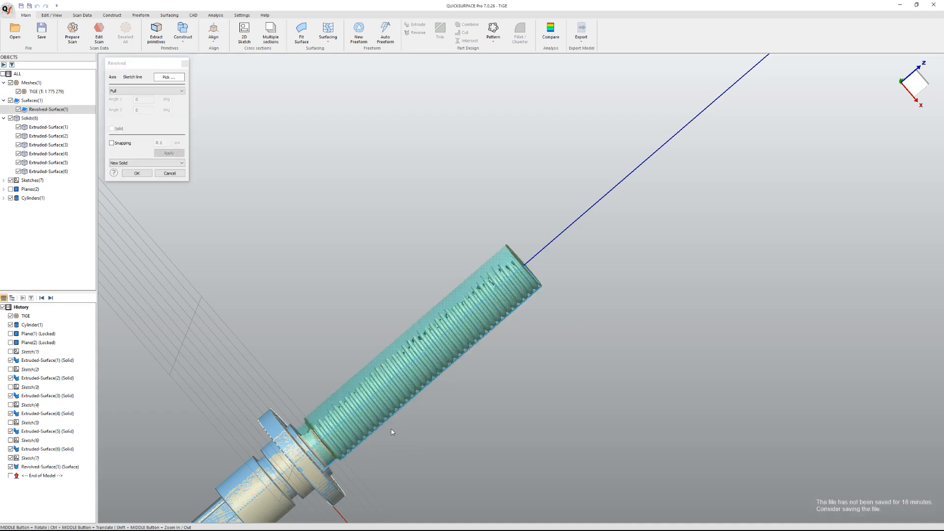
pyautogui.moveTo(407, 432); pyautogui.dragTo(531, 197, button='middle')
pyautogui.click(136, 173)
# Step: Examine the revolved shaft against the scanned thread and the flange
pyautogui.click(543, 33)
pyautogui.moveTo(544, 276); pyautogui.dragTo(244, 139, button='middle')
pyautogui.click(197, 151)
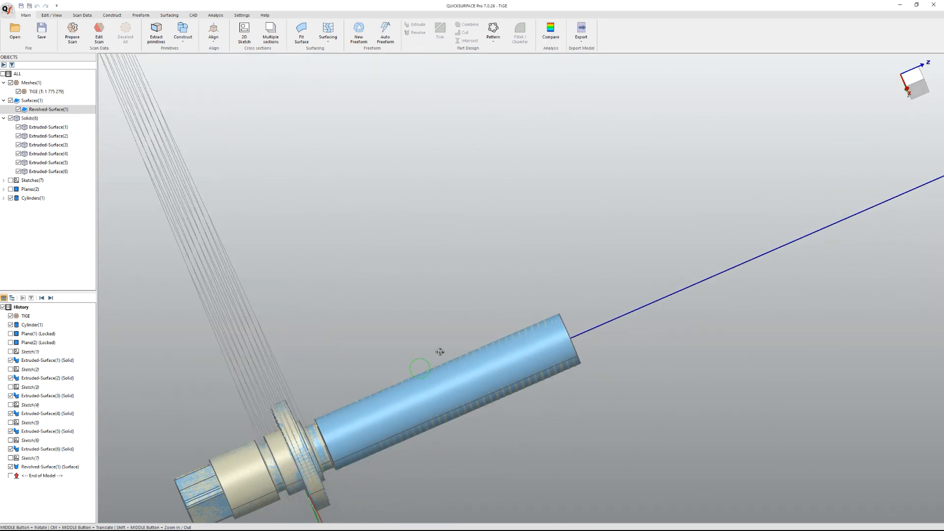
pyautogui.keyDown('ctrl'); pyautogui.moveTo(377, 451); pyautogui.dragTo(435, 349, button='middle'); pyautogui.keyUp('ctrl')
pyautogui.scroll(5, 383, 352)
pyautogui.moveTo(524, 270); pyautogui.dragTo(426, 251, button='middle')
pyautogui.scroll(-5, 274, 214)
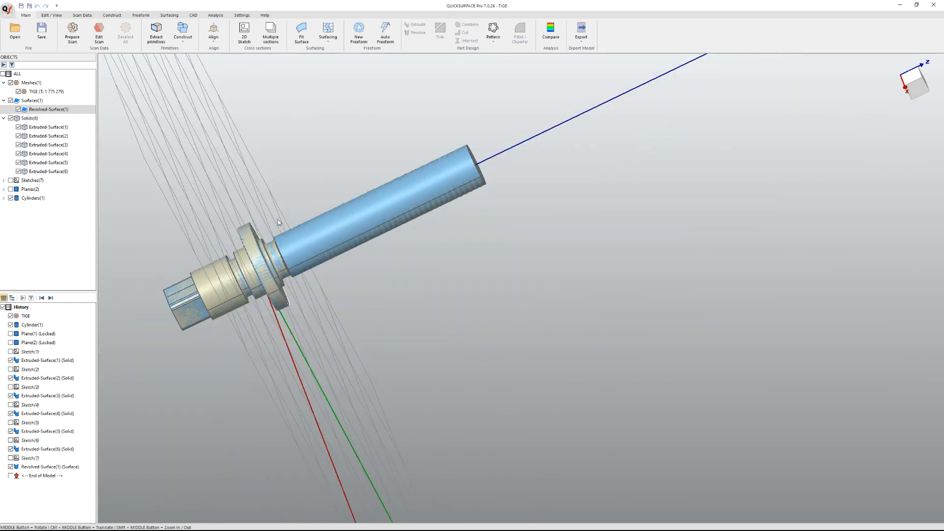
# Step: Hide all the extruded solids, keeping the scan and the revolved shaft displayed
pyautogui.scroll(2, 304, 245)
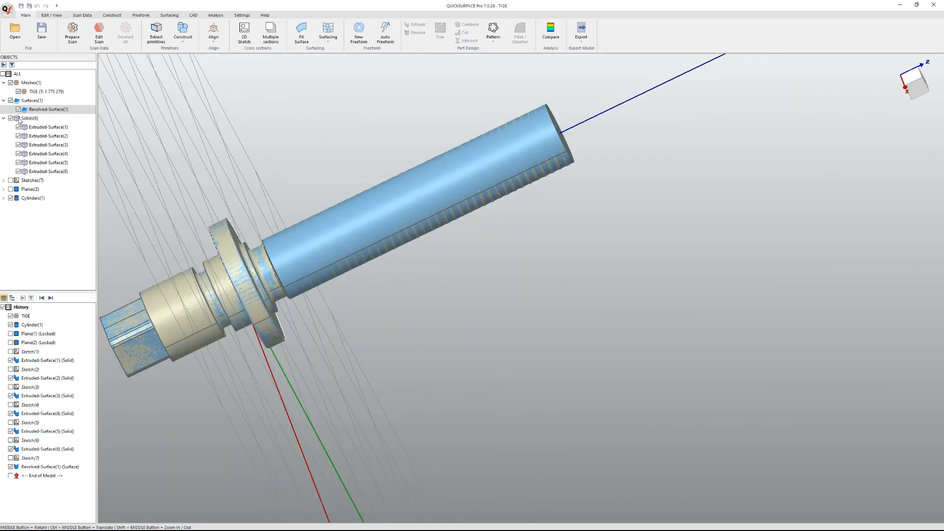
pyautogui.click(10, 118)
pyautogui.scroll(-4, 184, 236)
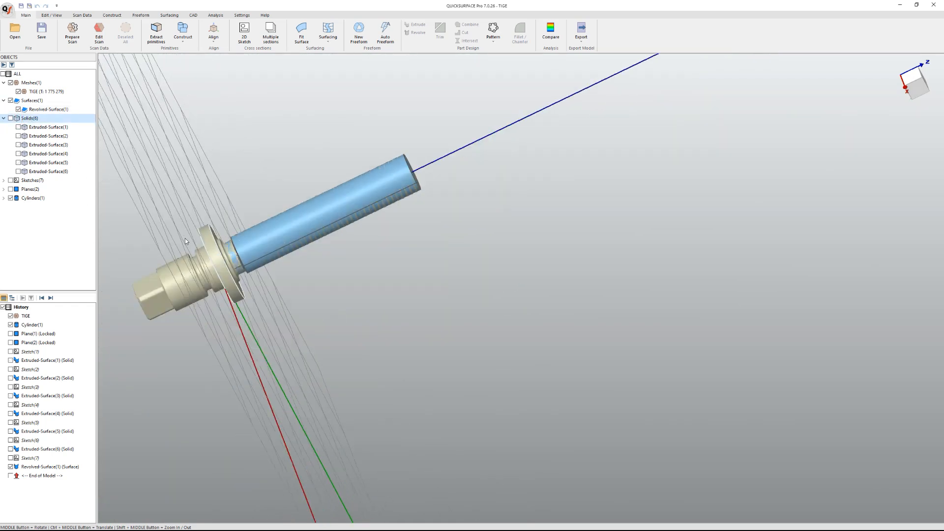
# Step: Hide the revolved shaft surface, leaving the scanned mesh displayed
pyautogui.click(11, 100)
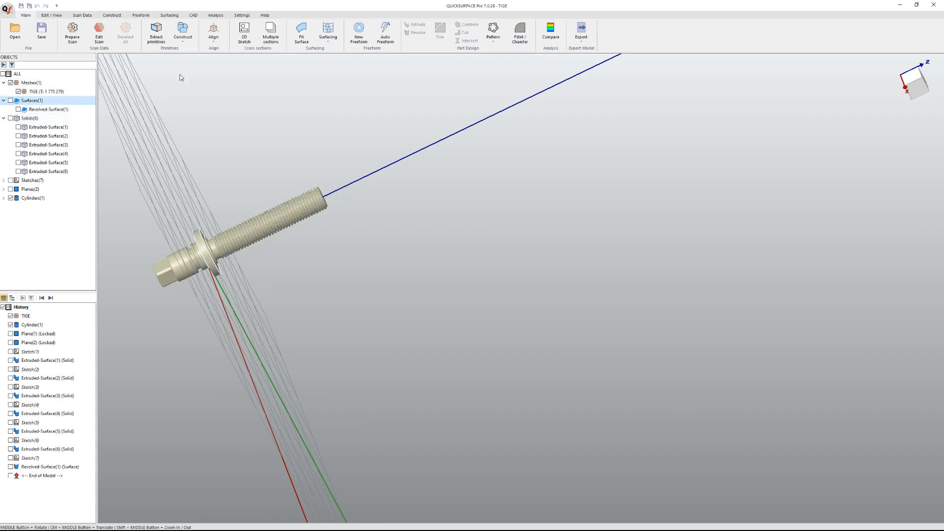
pyautogui.scroll(4, 246, 99)
pyautogui.keyDown('shift'); pyautogui.moveTo(238, 229); pyautogui.dragTo(361, 205, button='middle'); pyautogui.keyUp('shift')
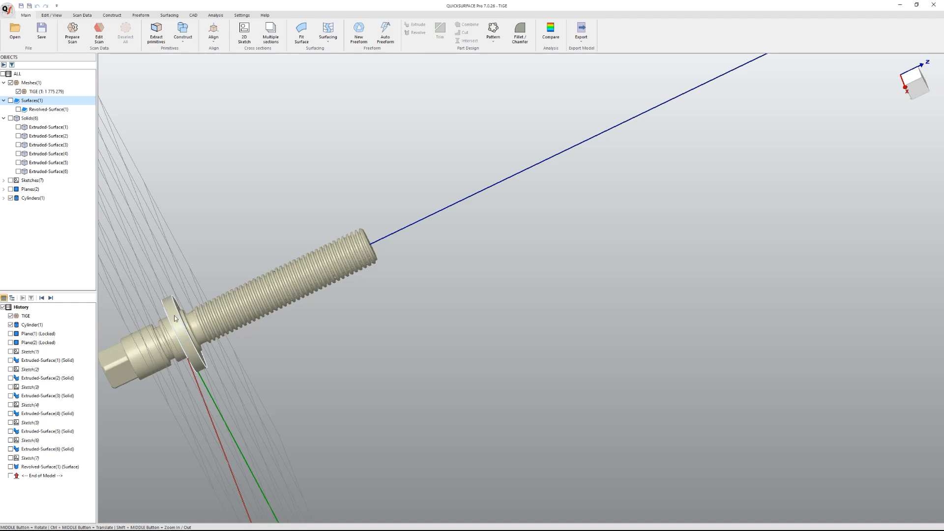
pyautogui.keyDown('ctrl'); pyautogui.moveTo(175, 318); pyautogui.dragTo(334, 298, button='middle'); pyautogui.keyUp('ctrl')
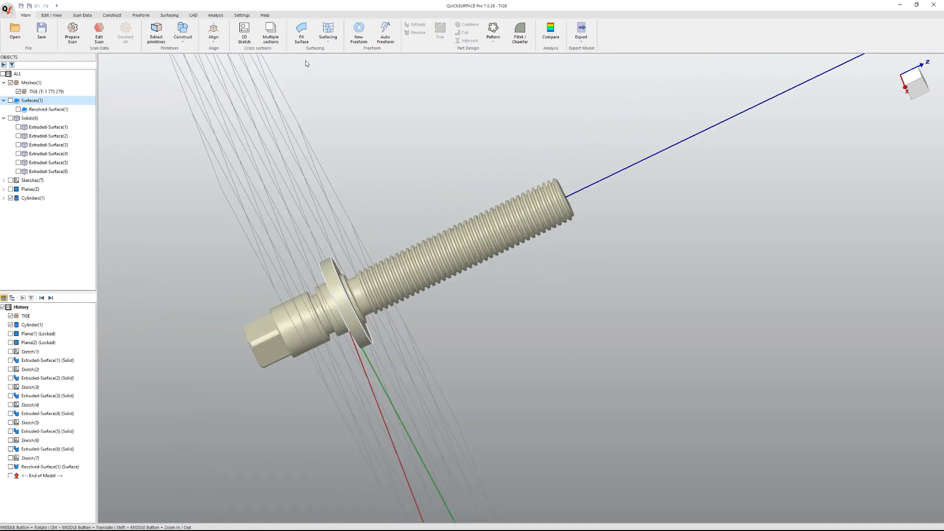
# Step: Create a 2D sketch for a revolved surface about the Z axis, on a slicing plane through the scanned rod
pyautogui.click(245, 34)
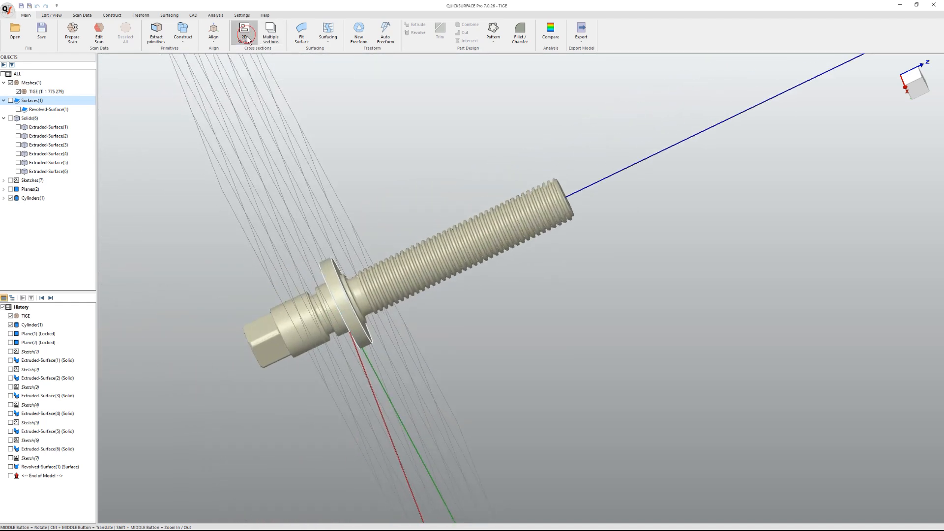
pyautogui.moveTo(391, 272); pyautogui.dragTo(420, 319, button='middle')
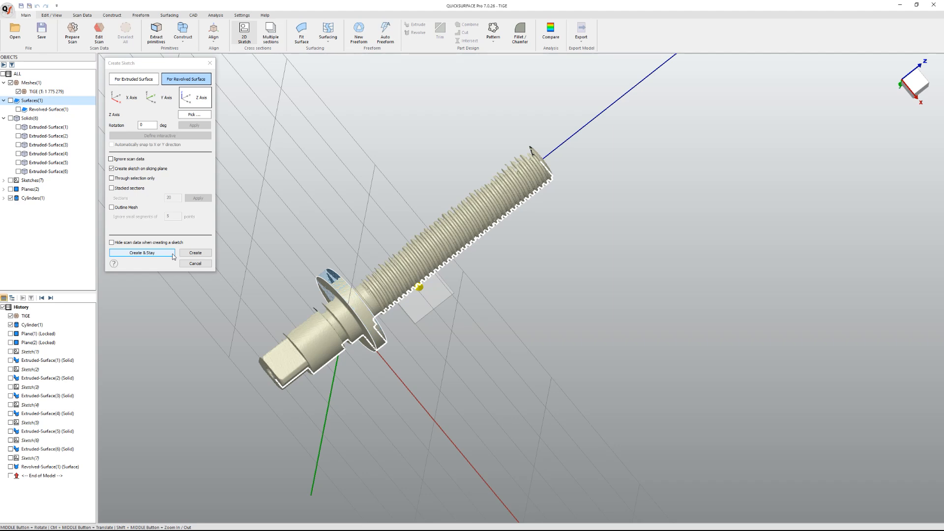
pyautogui.click(195, 253)
pyautogui.scroll(3, 563, 423)
pyautogui.moveTo(550, 440)
pyautogui.keyDown('shift'); pyautogui.mouseDown(button='middle')
pyautogui.moveTo(506, 379)
pyautogui.moveTo(531, 453)
pyautogui.moveTo(545, 465)
pyautogui.mouseUp(button='middle'); pyautogui.keyUp('shift')
pyautogui.moveTo(546, 462)
pyautogui.keyDown('ctrl'); pyautogui.mouseDown(button='middle')
pyautogui.moveTo(437, 340)
pyautogui.moveTo(372, 304)
pyautogui.mouseUp(button='middle'); pyautogui.keyUp('ctrl')
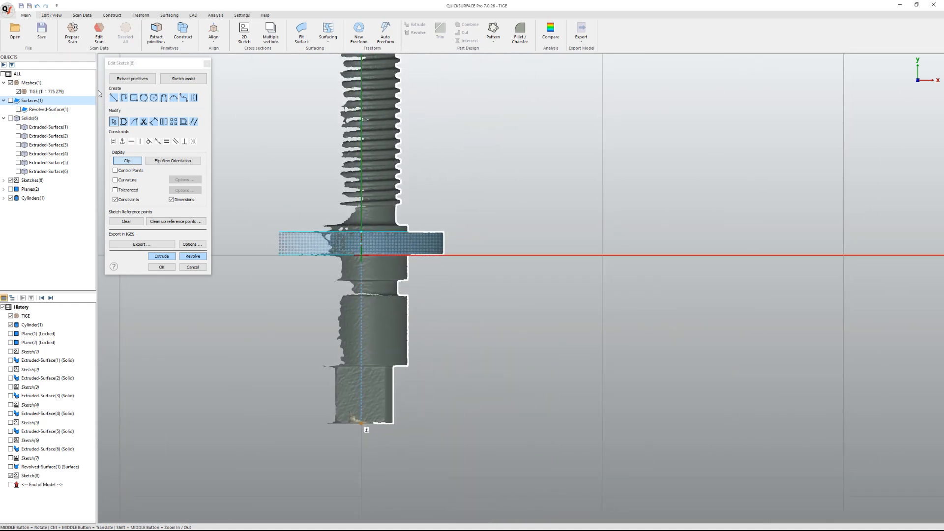
# Step: Extract primitives from the scan section, fitting a line to the shoulder just above the square end
pyautogui.click(113, 98)
pyautogui.scroll(5, 412, 362)
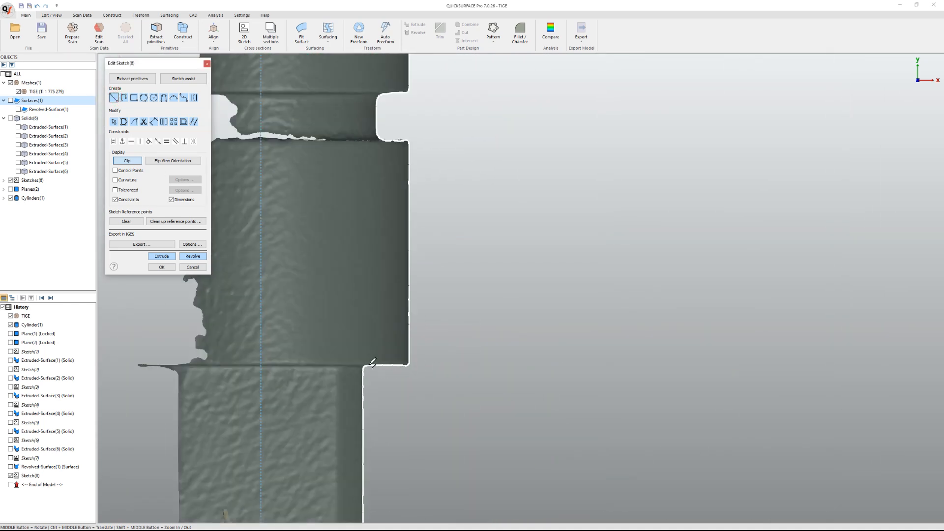
pyautogui.click(132, 78)
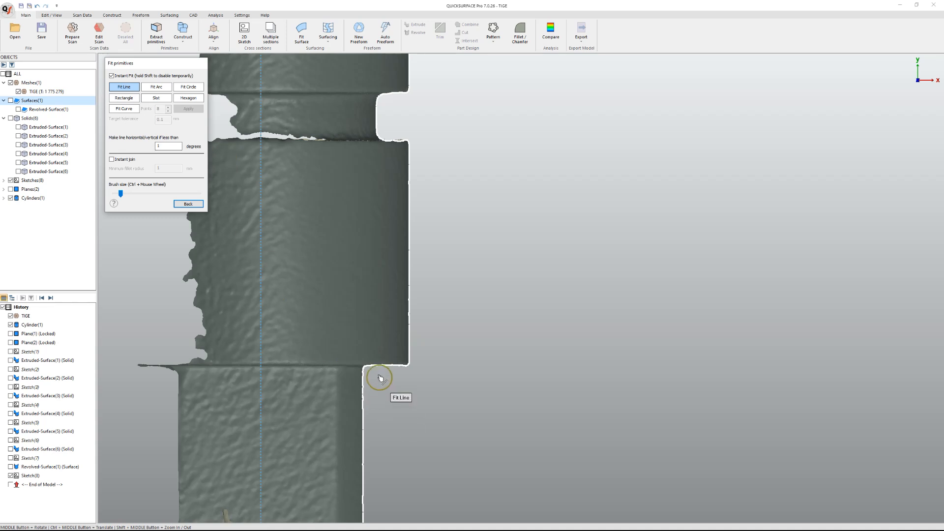
pyautogui.scroll(3, 382, 382)
pyautogui.moveTo(373, 366); pyautogui.dragTo(411, 363)
pyautogui.scroll(-6, 418, 344)
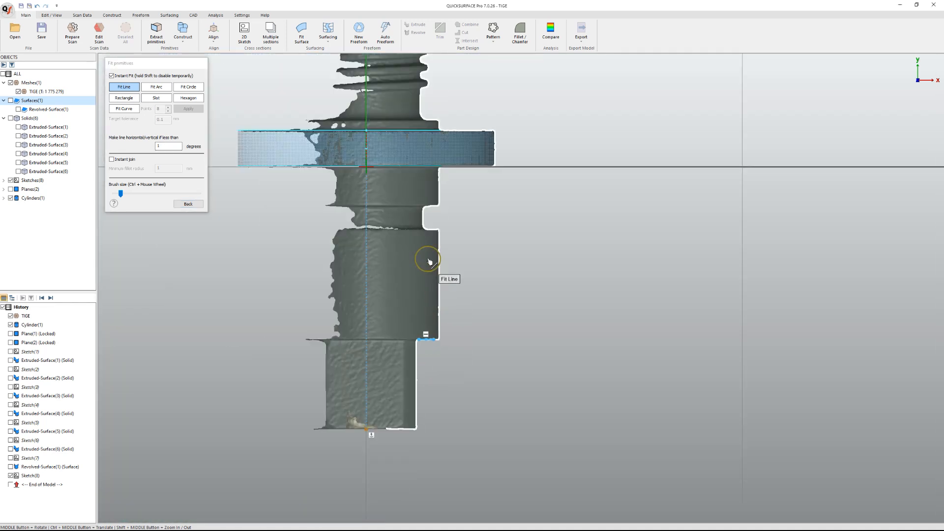
# Step: Fit lines to the lower body's outer side and to the three edges of the groove above it
pyautogui.moveTo(438, 249); pyautogui.dragTo(439, 325)
pyautogui.scroll(5, 443, 213)
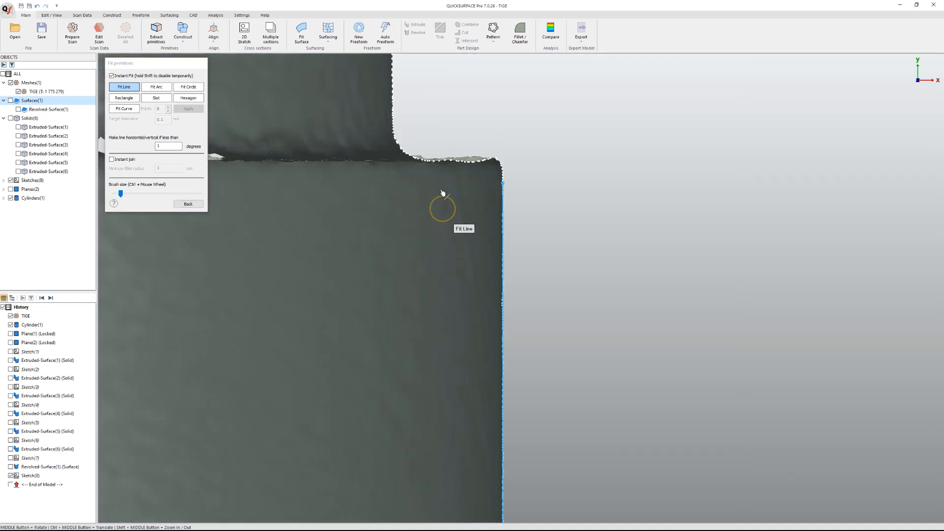
pyautogui.scroll(-5, 447, 134)
pyautogui.scroll(5, 437, 118)
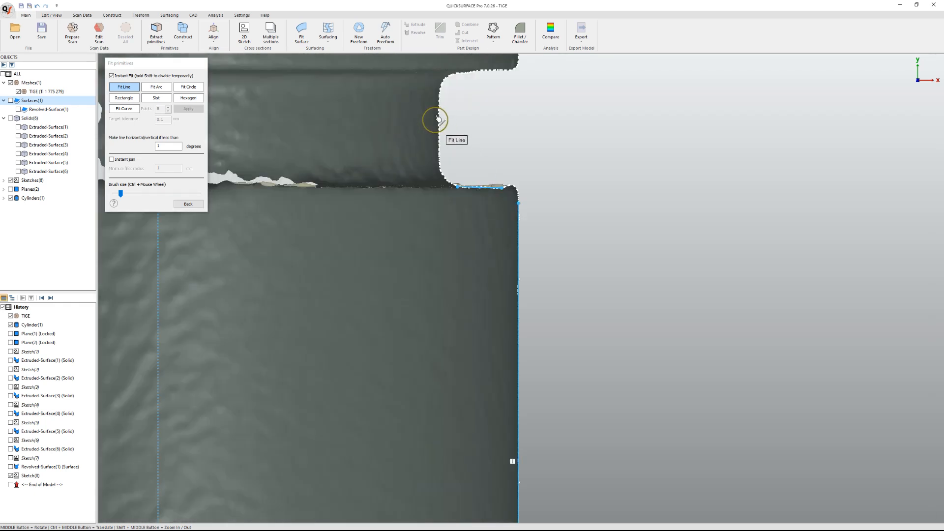
pyautogui.moveTo(441, 103)
pyautogui.mouseDown()
pyautogui.moveTo(443, 158)
pyautogui.moveTo(468, 80)
pyautogui.mouseUp()
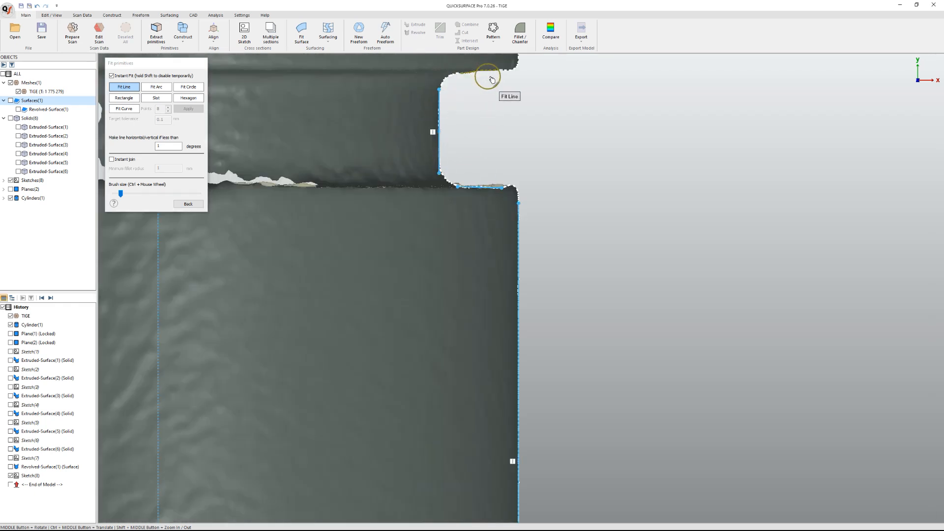
pyautogui.scroll(-5, 489, 81)
# Step: Fit lines to the side between groove and flange, the flange's underside and its outer rim
pyautogui.scroll(6, 511, 85)
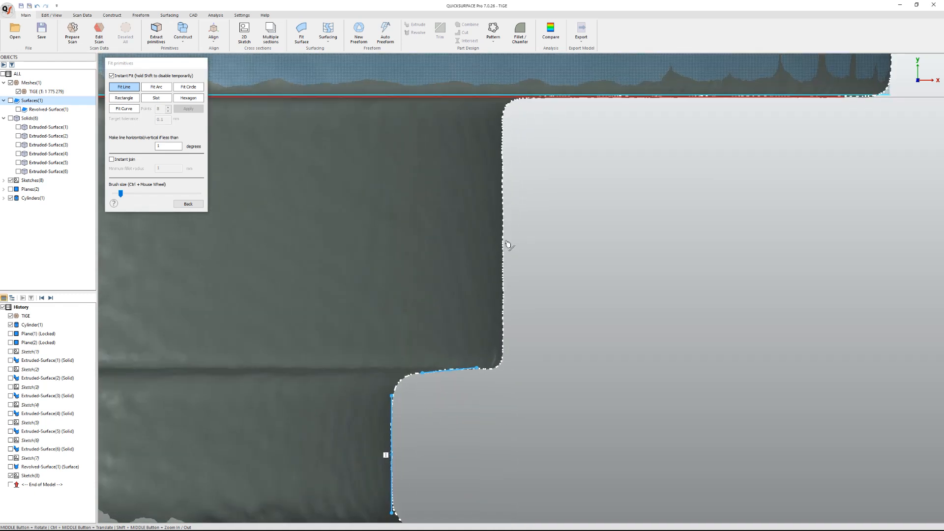
pyautogui.moveTo(508, 139); pyautogui.dragTo(501, 342)
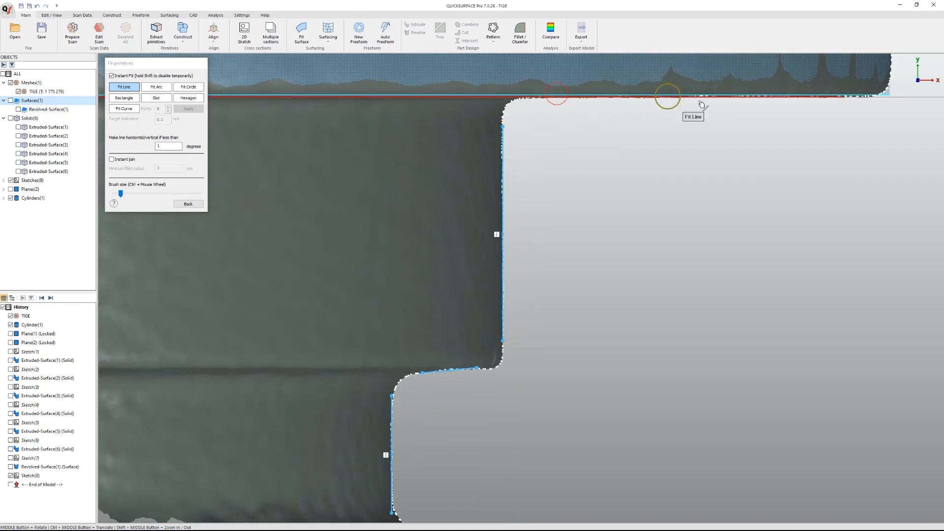
pyautogui.scroll(-5, 840, 132)
pyautogui.moveTo(841, 101); pyautogui.dragTo(835, 165)
pyautogui.scroll(3, 852, 100)
pyautogui.scroll(-4, 718, 89)
pyautogui.scroll(3, 719, 92)
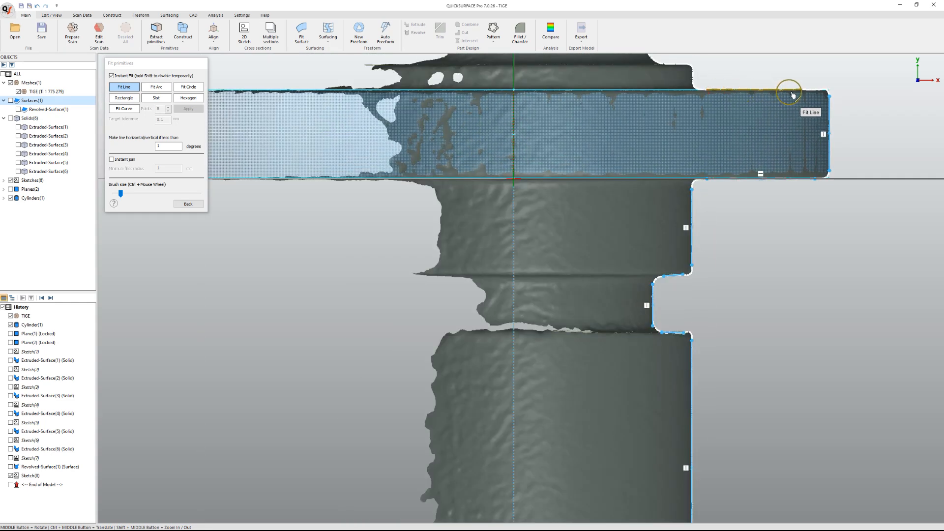
# Step: Fit lines to the flange's upper face, the small collar's rim and top, and the neck below the thread
pyautogui.scroll(4, 711, 60)
pyautogui.moveTo(657, 103); pyautogui.dragTo(658, 130)
pyautogui.moveTo(568, 73); pyautogui.dragTo(626, 85)
pyautogui.scroll(-6, 623, 88)
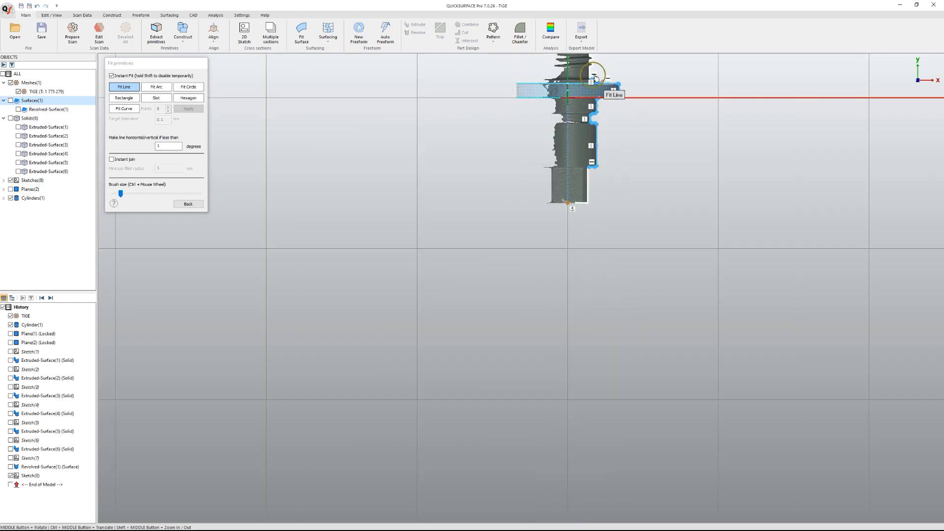
pyautogui.scroll(7, 538, 226)
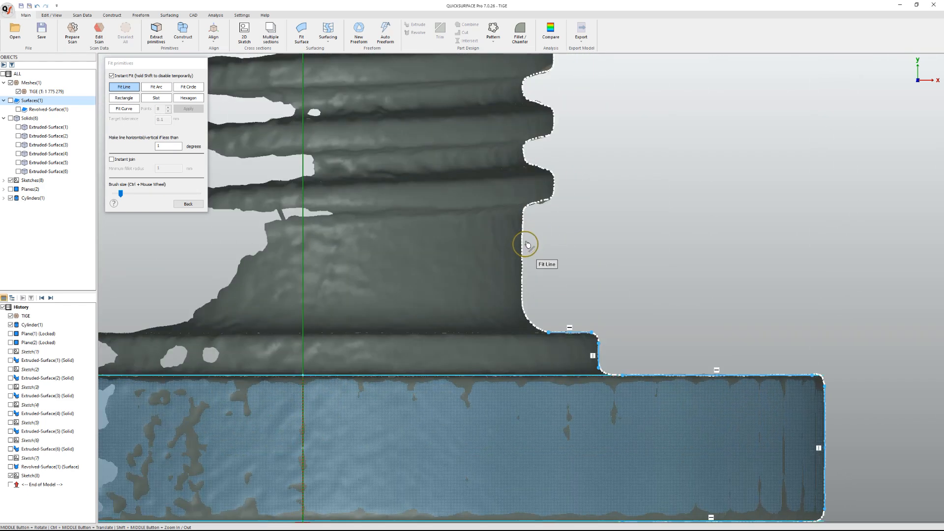
pyautogui.moveTo(528, 228); pyautogui.dragTo(533, 302)
pyautogui.scroll(-6, 552, 190)
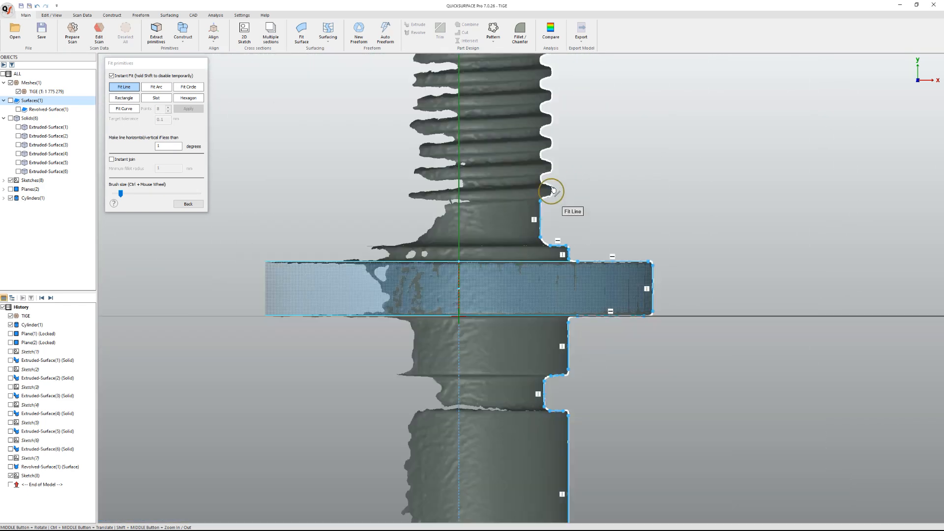
# Step: Fit a horizontal line to the end face of the threaded shaft
pyautogui.scroll(8, 552, 69)
pyautogui.scroll(-2, 506, 305)
pyautogui.moveTo(418, 219); pyautogui.dragTo(539, 223)
pyautogui.scroll(-8, 567, 331)
pyautogui.keyDown('ctrl'); pyautogui.moveTo(576, 391); pyautogui.dragTo(467, 90, button='middle'); pyautogui.keyUp('ctrl')
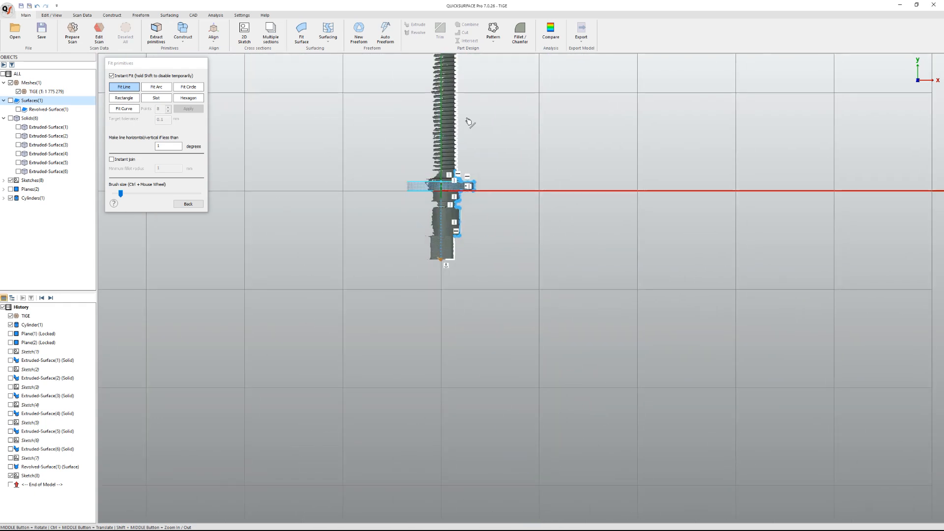
# Step: Finish extracting primitives and extend the shoulder line above the square end inward to the rod's axis
pyautogui.scroll(3, 468, 231)
pyautogui.scroll(5, 461, 254)
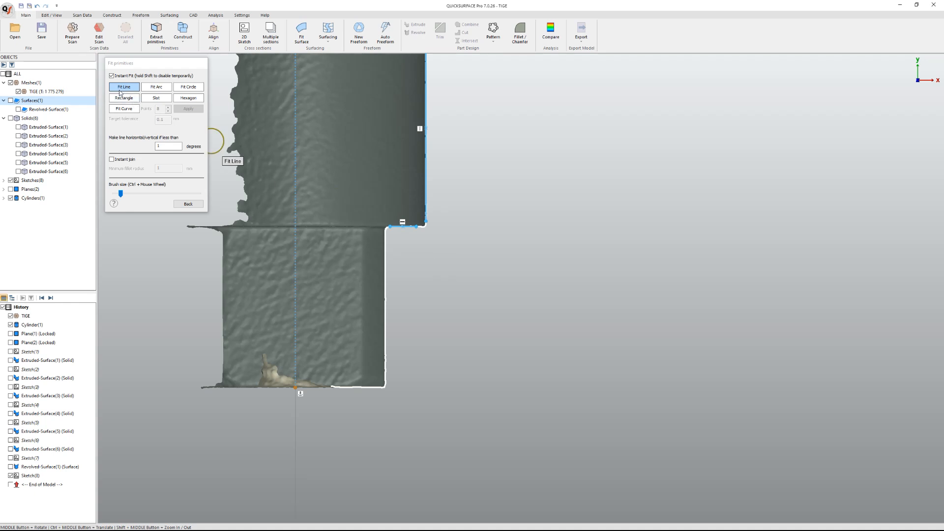
pyautogui.click(182, 203)
pyautogui.click(113, 97)
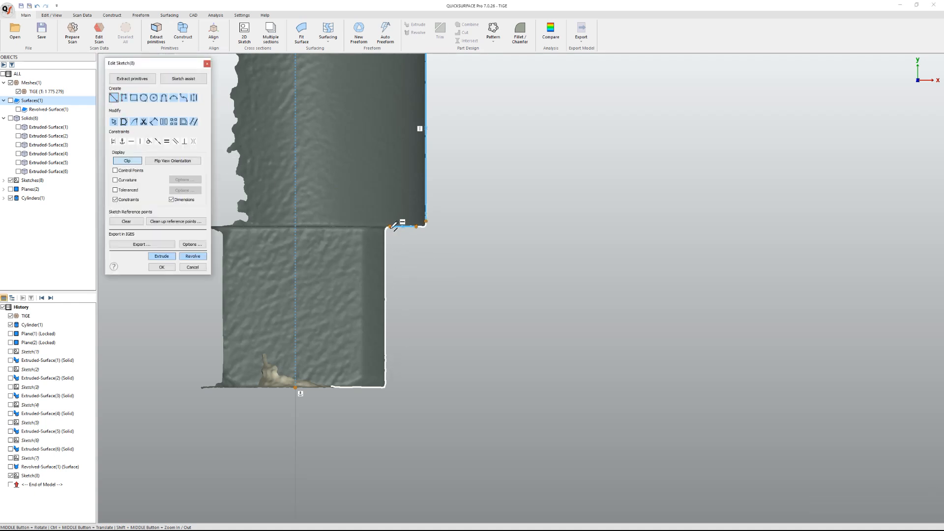
pyautogui.press('Escape')
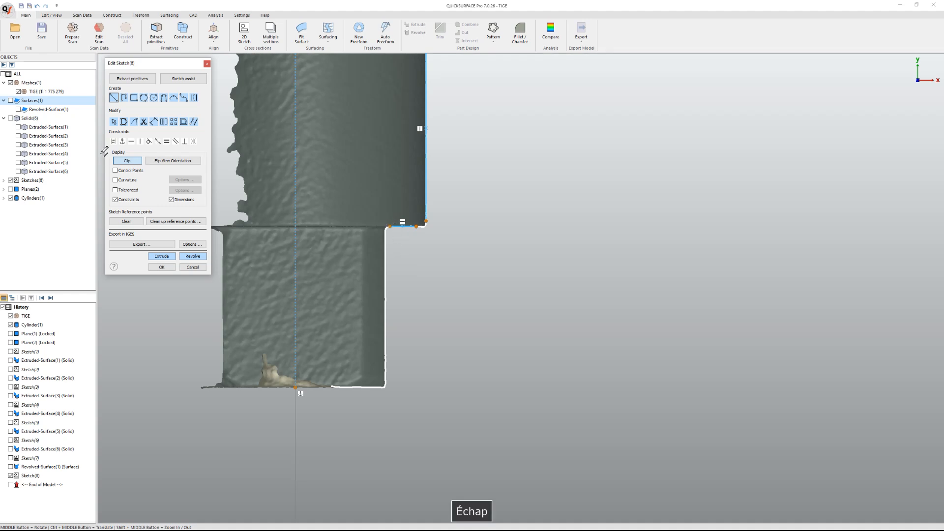
pyautogui.click(114, 121)
pyautogui.moveTo(393, 229); pyautogui.dragTo(342, 230)
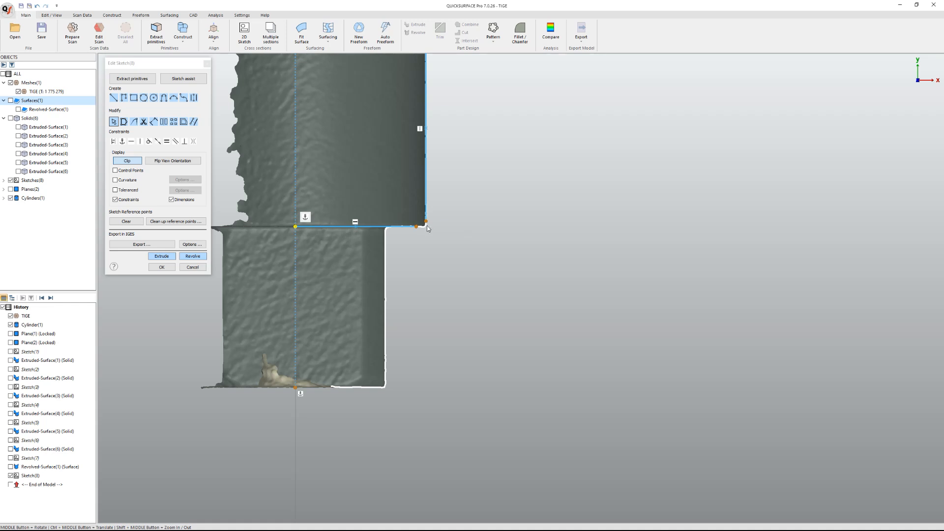
# Step: Join the lower body's side line to the shoulder line and to the groove's lower edge with rounded corners
pyautogui.scroll(2, 443, 223)
pyautogui.moveTo(453, 223)
pyautogui.keyDown('ctrl'); pyautogui.mouseDown()
pyautogui.moveTo(363, 234)
pyautogui.moveTo(450, 228)
pyautogui.mouseUp(); pyautogui.keyUp('ctrl')
pyautogui.moveTo(439, 211)
pyautogui.keyDown('ctrl'); pyautogui.mouseDown()
pyautogui.moveTo(423, 216)
pyautogui.moveTo(432, 255)
pyautogui.mouseUp(); pyautogui.keyUp('ctrl')
pyautogui.moveTo(439, 246)
pyautogui.keyDown('ctrl'); pyautogui.mouseDown(button='middle')
pyautogui.moveTo(443, 337)
pyautogui.moveTo(486, 331)
pyautogui.mouseUp(button='middle'); pyautogui.keyUp('ctrl')
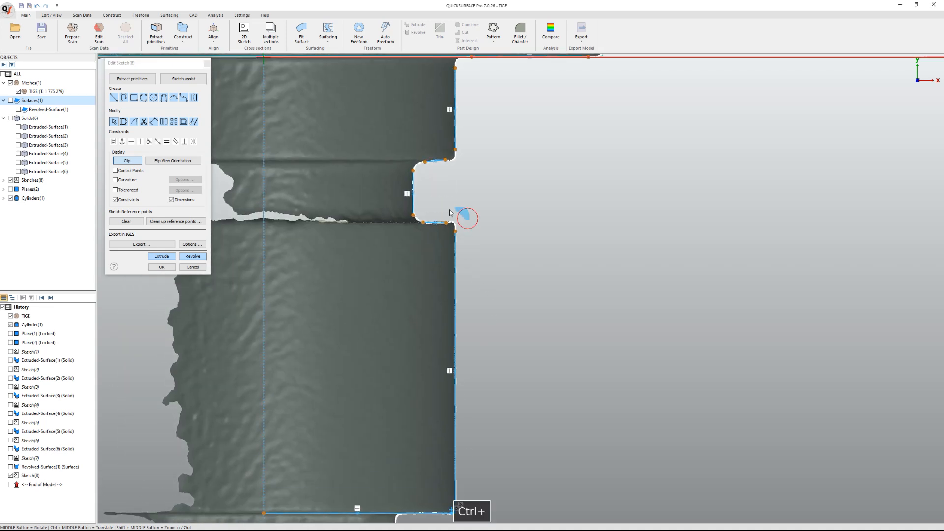
pyautogui.moveTo(475, 219)
pyautogui.keyDown('ctrl'); pyautogui.mouseDown()
pyautogui.moveTo(445, 253)
pyautogui.moveTo(429, 234)
pyautogui.mouseUp(); pyautogui.keyUp('ctrl')
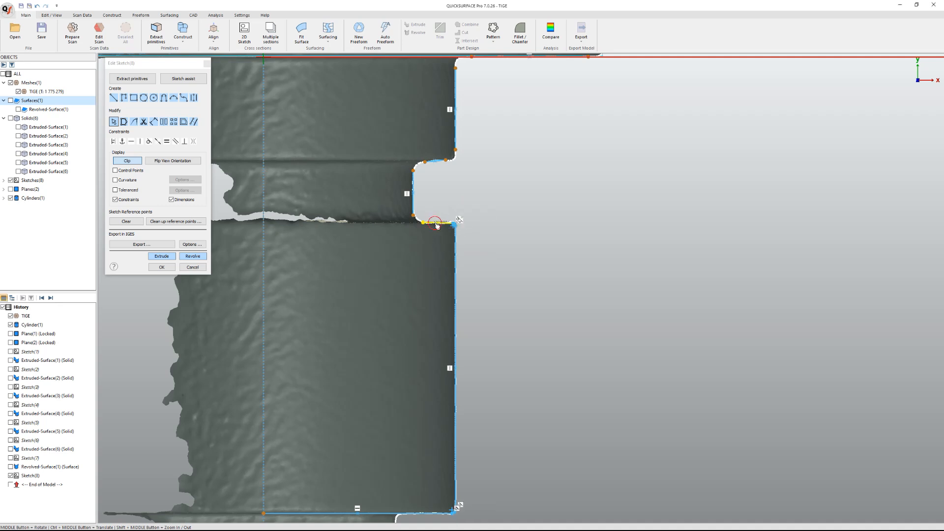
pyautogui.click(455, 216)
# Step: Join the groove's remaining profile lines and round its inner corners to a radius of about 0.96 mm
pyautogui.keyDown('ctrl'); pyautogui.moveTo(428, 209); pyautogui.dragTo(401, 227); pyautogui.keyUp('ctrl')
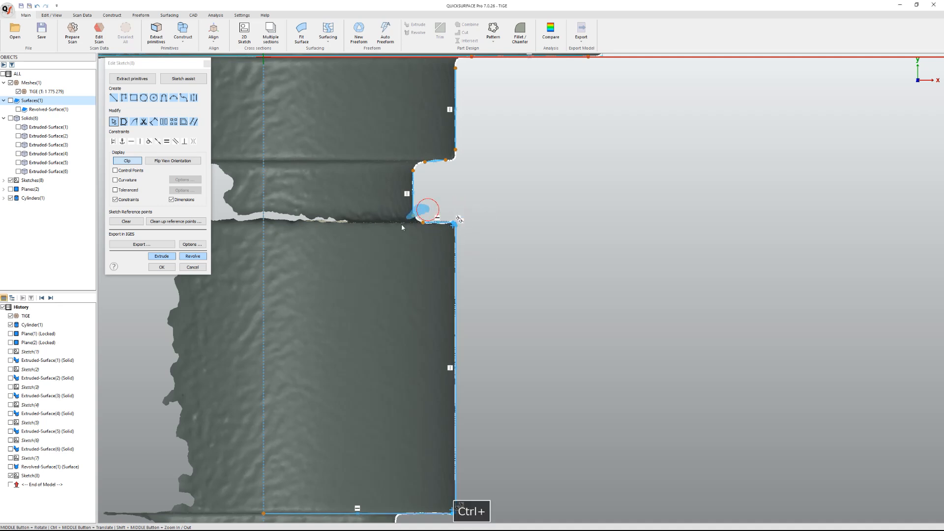
pyautogui.keyDown('ctrl'); pyautogui.click(432, 164); pyautogui.keyUp('ctrl')
pyautogui.click(435, 157)
pyautogui.keyDown('ctrl'); pyautogui.click(440, 161); pyautogui.keyUp('ctrl')
pyautogui.keyDown('ctrl'); pyautogui.click(436, 178); pyautogui.keyUp('ctrl')
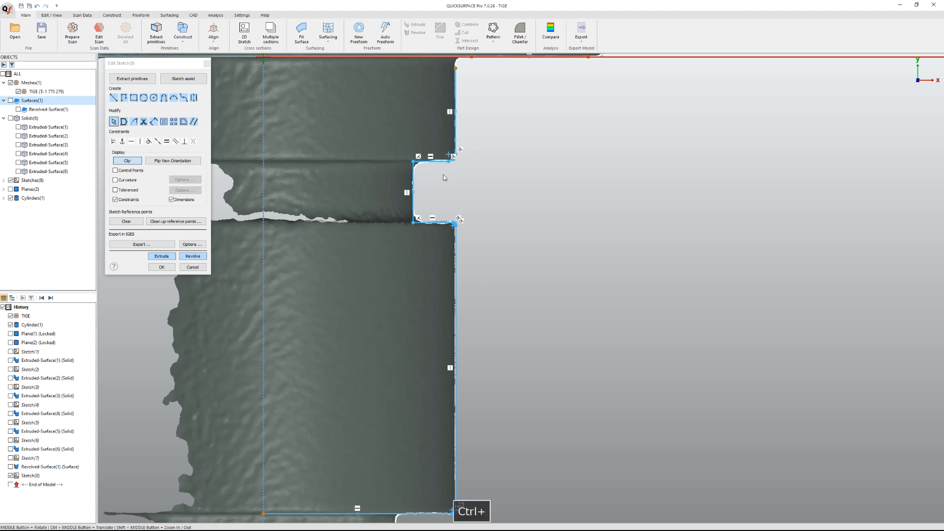
pyautogui.keyDown('ctrl'); pyautogui.click(426, 203); pyautogui.keyUp('ctrl')
pyautogui.keyDown('ctrl'); pyautogui.click(415, 217); pyautogui.keyUp('ctrl')
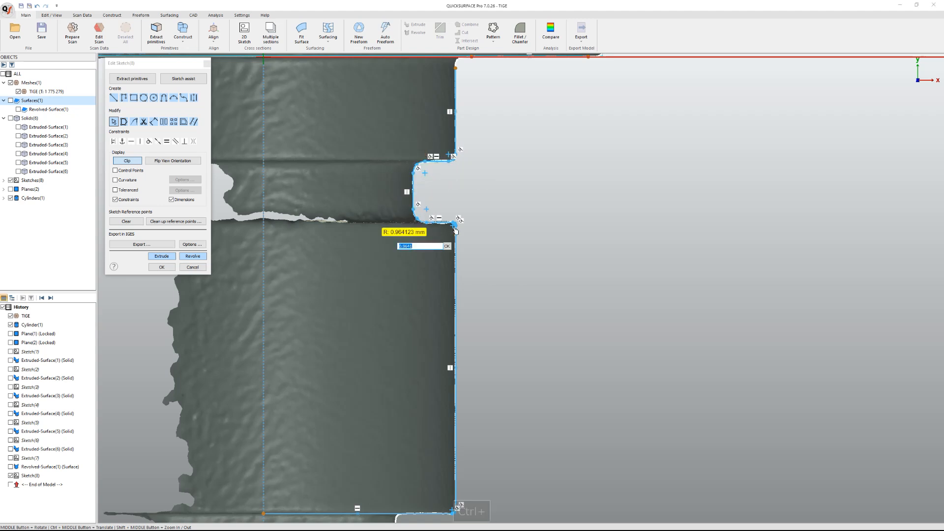
# Step: Join and round the corner under the flange and the two corners of the flange's outer rim
pyautogui.scroll(5, 433, 224)
pyautogui.scroll(-5, 490, 234)
pyautogui.scroll(4, 492, 217)
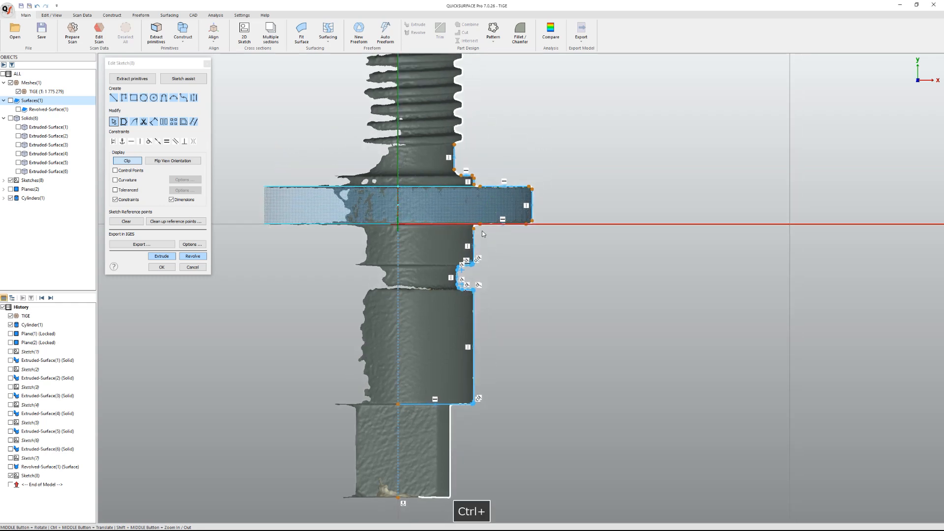
pyautogui.keyDown('ctrl'); pyautogui.click(496, 213); pyautogui.keyUp('ctrl')
pyautogui.keyDown('ctrl'); pyautogui.click(604, 204); pyautogui.keyUp('ctrl')
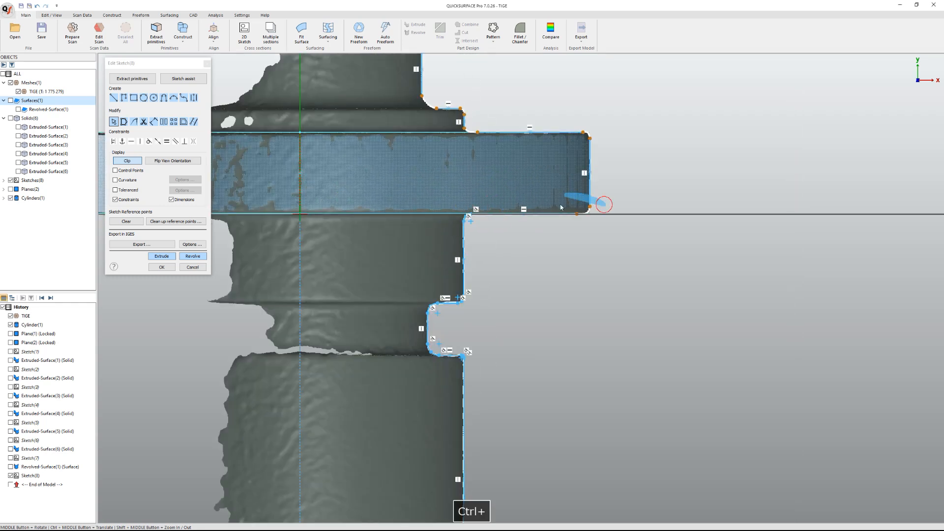
pyautogui.keyDown('ctrl'); pyautogui.click(592, 136); pyautogui.keyUp('ctrl')
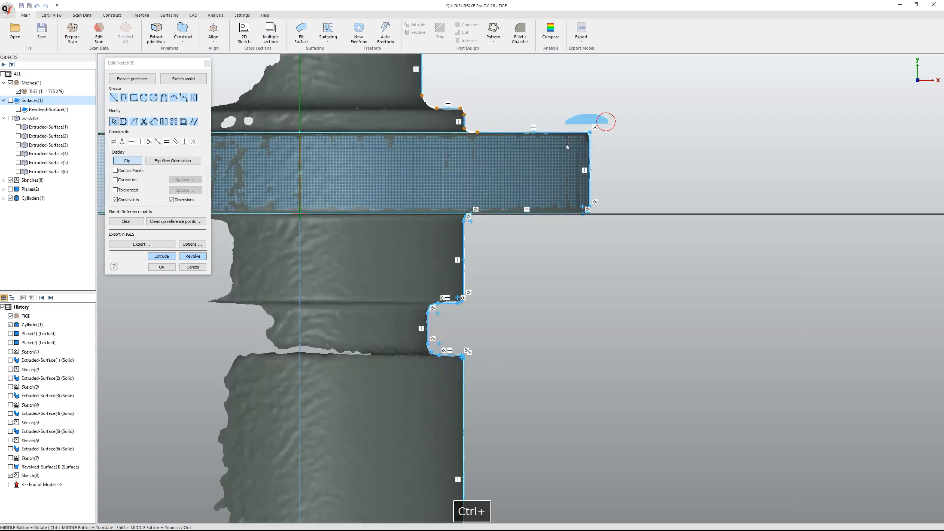
# Step: Join and round the small collar's corners and its transition to the neck, with a neck fillet of about 1.49 mm
pyautogui.scroll(-2, 522, 131)
pyautogui.scroll(5, 460, 211)
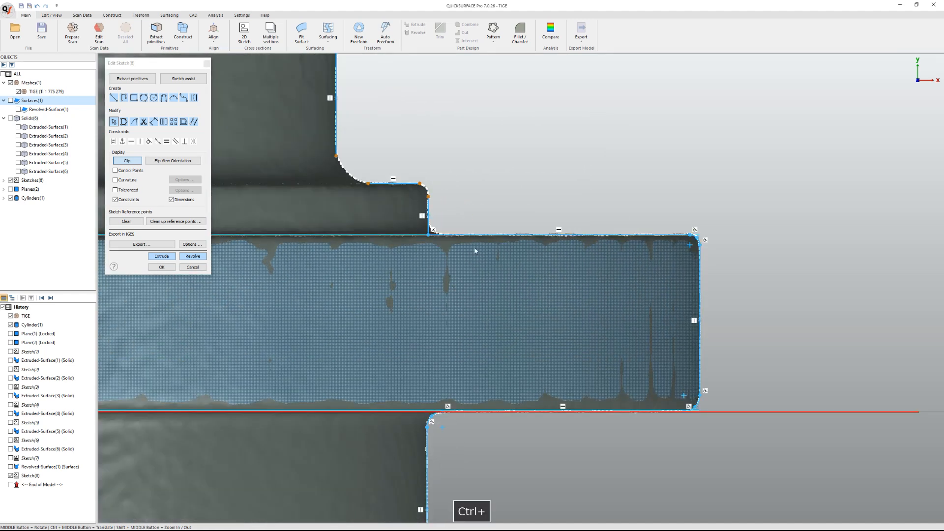
pyautogui.keyDown('ctrl'); pyautogui.moveTo(459, 212); pyautogui.dragTo(415, 244); pyautogui.keyUp('ctrl')
pyautogui.moveTo(449, 183)
pyautogui.keyDown('ctrl'); pyautogui.mouseDown()
pyautogui.moveTo(427, 212)
pyautogui.moveTo(409, 206)
pyautogui.mouseUp(); pyautogui.keyUp('ctrl')
pyautogui.keyDown('ctrl'); pyautogui.moveTo(396, 168); pyautogui.dragTo(322, 144); pyautogui.keyUp('ctrl')
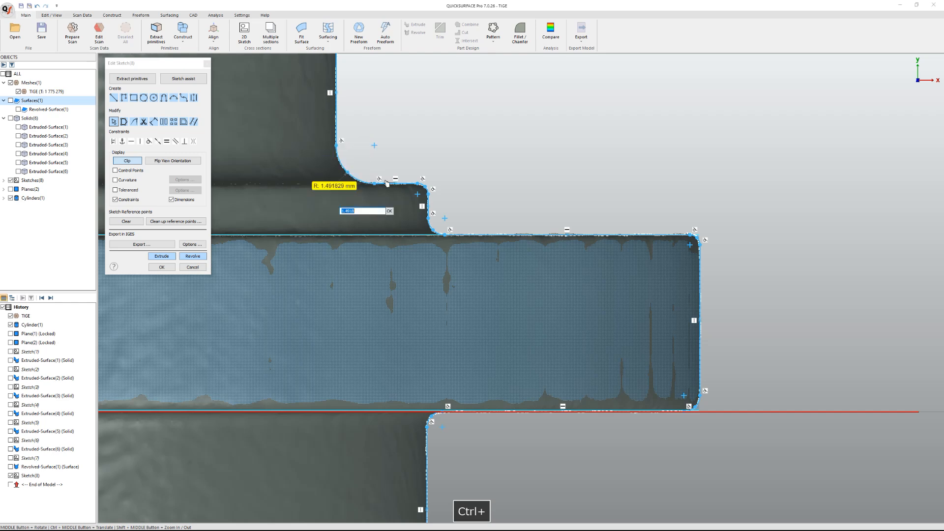
pyautogui.keyDown('ctrl'); pyautogui.moveTo(393, 156); pyautogui.dragTo(396, 351, button='middle'); pyautogui.keyUp('ctrl')
# Step: Sketch a vertical line about 111 mm long along the thread crests, from the lowest thread up to the uppermost one
pyautogui.scroll(-8, 396, 350)
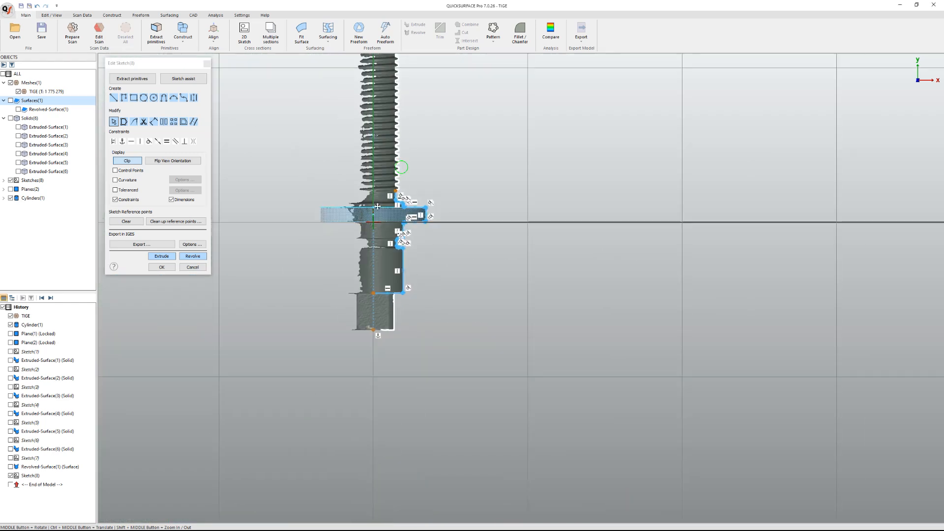
pyautogui.click(113, 98)
pyautogui.scroll(4, 308, 142)
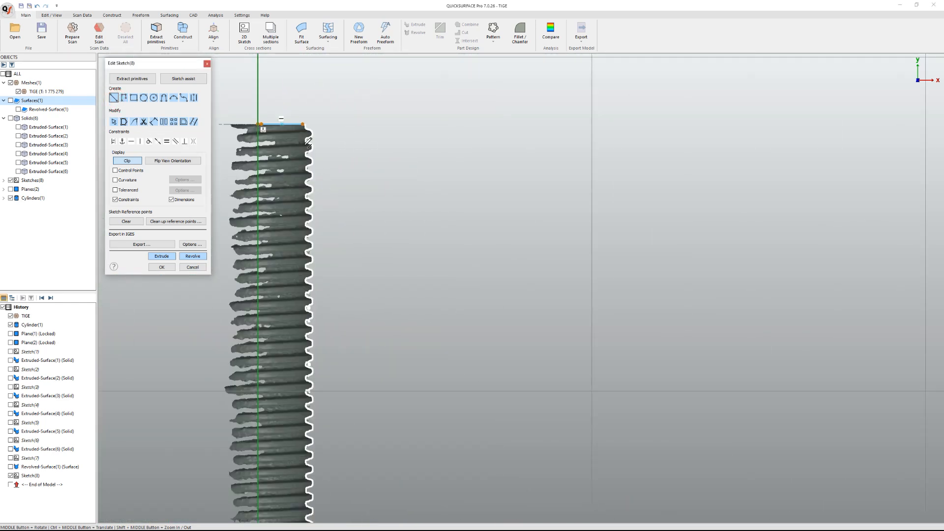
pyautogui.scroll(4, 317, 127)
pyautogui.keyDown('ctrl'); pyautogui.moveTo(365, 432); pyautogui.dragTo(377, 187, button='middle'); pyautogui.keyUp('ctrl')
pyautogui.keyDown('ctrl'); pyautogui.moveTo(379, 344); pyautogui.dragTo(392, 106, button='middle'); pyautogui.keyUp('ctrl')
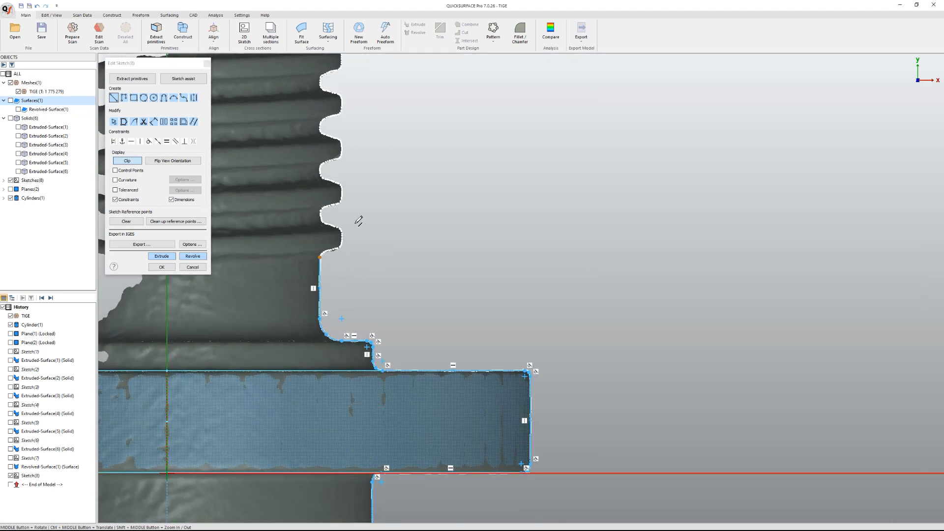
pyautogui.click(345, 235)
pyautogui.scroll(-3, 366, 219)
pyautogui.scroll(5, 350, 194)
pyautogui.scroll(-8, 320, 220)
pyautogui.scroll(-2, 361, 93)
pyautogui.scroll(10, 422, 362)
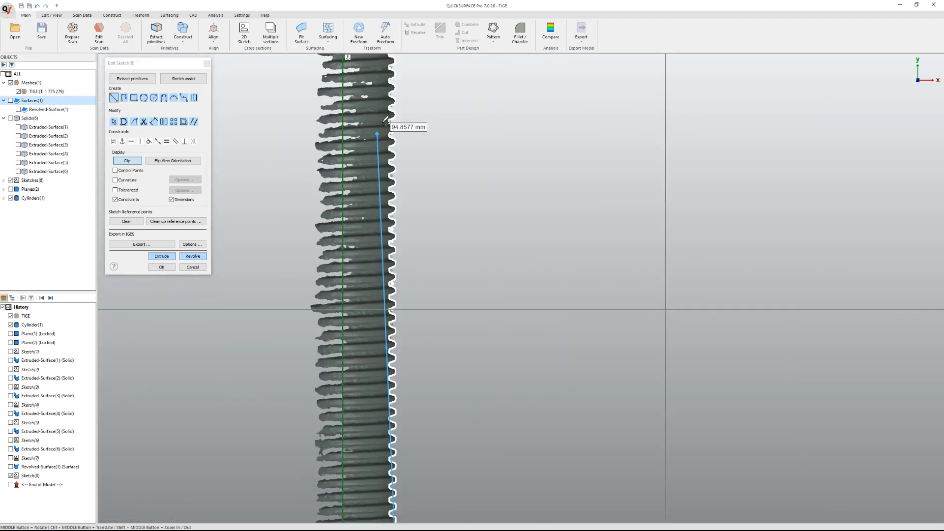
pyautogui.scroll(5, 416, 342)
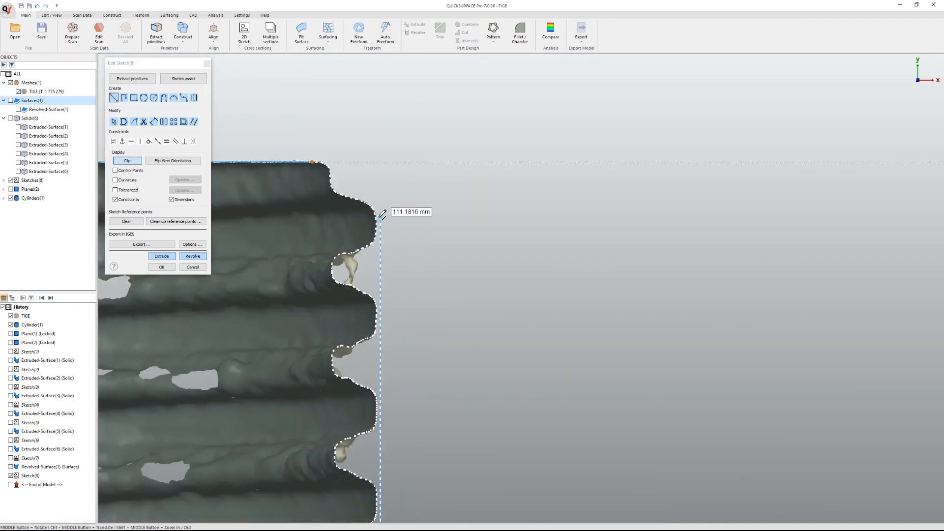
pyautogui.click(378, 215)
# Step: Join the crest line and the rod's top line in a sharp corner, and extend the top line's inner end to the axis
pyautogui.click(114, 122)
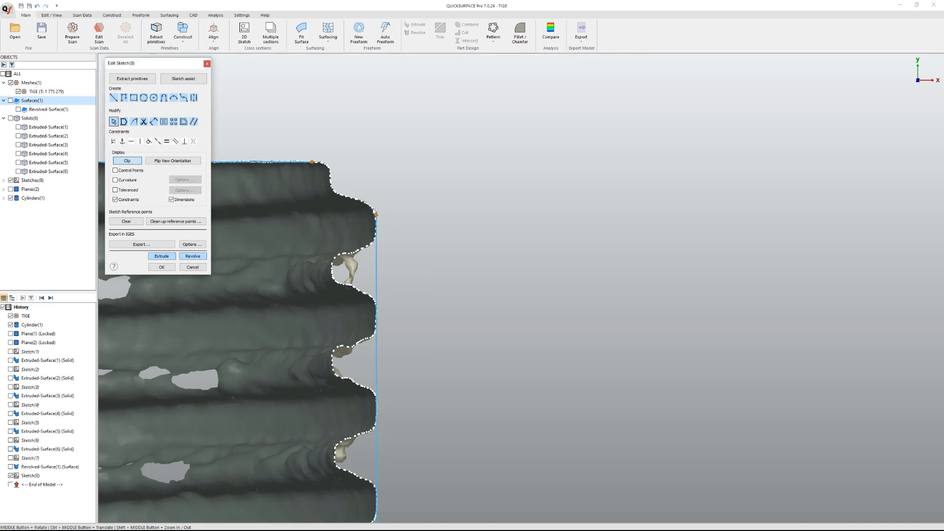
pyautogui.moveTo(378, 215)
pyautogui.mouseDown()
pyautogui.moveTo(376, 142)
pyautogui.moveTo(388, 162)
pyautogui.mouseUp()
pyautogui.click(144, 121)
pyautogui.moveTo(344, 139); pyautogui.dragTo(379, 158)
pyautogui.keyDown('ctrl'); pyautogui.moveTo(562, 211); pyautogui.dragTo(608, 213, button='middle'); pyautogui.keyUp('ctrl')
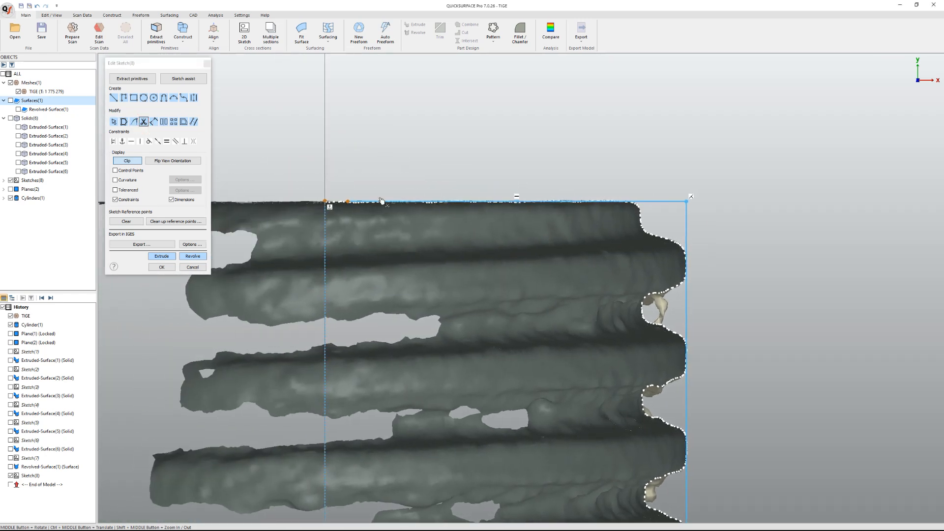
pyautogui.click(114, 121)
pyautogui.moveTo(348, 202); pyautogui.dragTo(325, 201)
# Step: Extend the neck's vertical side line upward slightly past the lower edge of the lowest thread
pyautogui.scroll(-3, 522, 317)
pyautogui.keyDown('ctrl'); pyautogui.moveTo(642, 418); pyautogui.dragTo(482, 130, button='middle'); pyautogui.keyUp('ctrl')
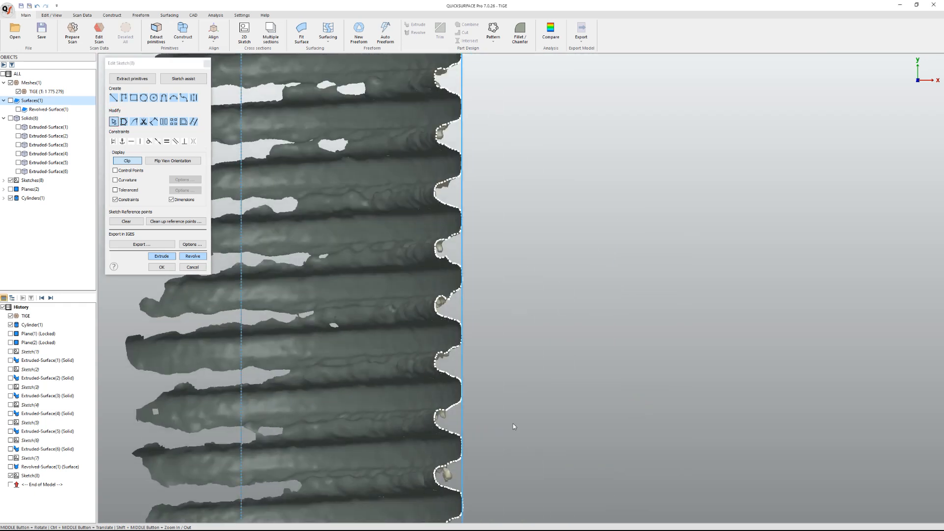
pyautogui.keyDown('ctrl'); pyautogui.moveTo(503, 421); pyautogui.dragTo(448, 255, button='middle'); pyautogui.keyUp('ctrl')
pyautogui.keyDown('ctrl'); pyautogui.moveTo(453, 383); pyautogui.dragTo(443, 250, button='middle'); pyautogui.keyUp('ctrl')
pyautogui.keyDown('ctrl'); pyautogui.moveTo(430, 394); pyautogui.dragTo(401, 167, button='middle'); pyautogui.keyUp('ctrl')
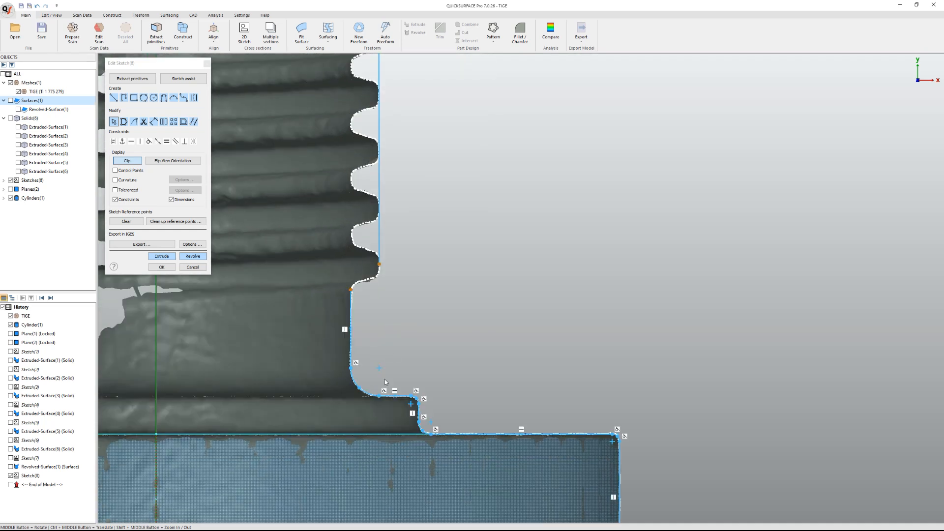
pyautogui.click(114, 98)
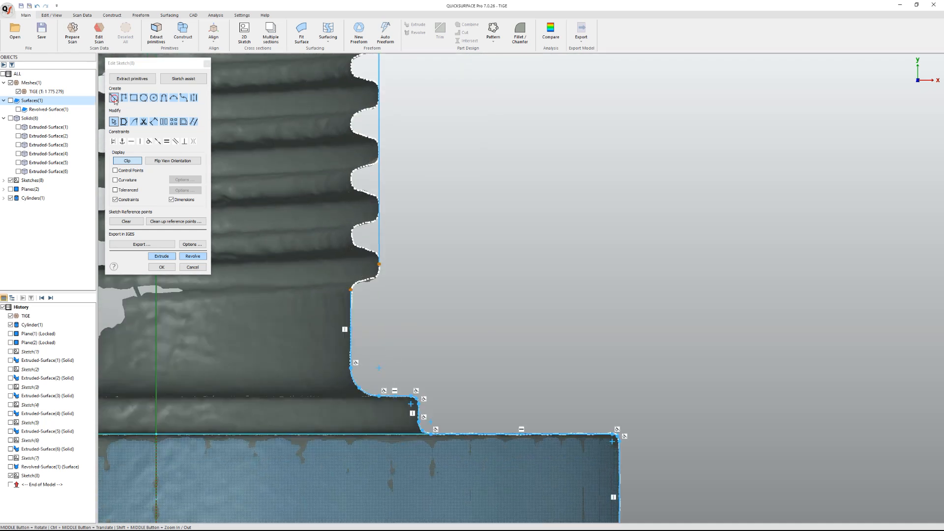
pyautogui.click(351, 290)
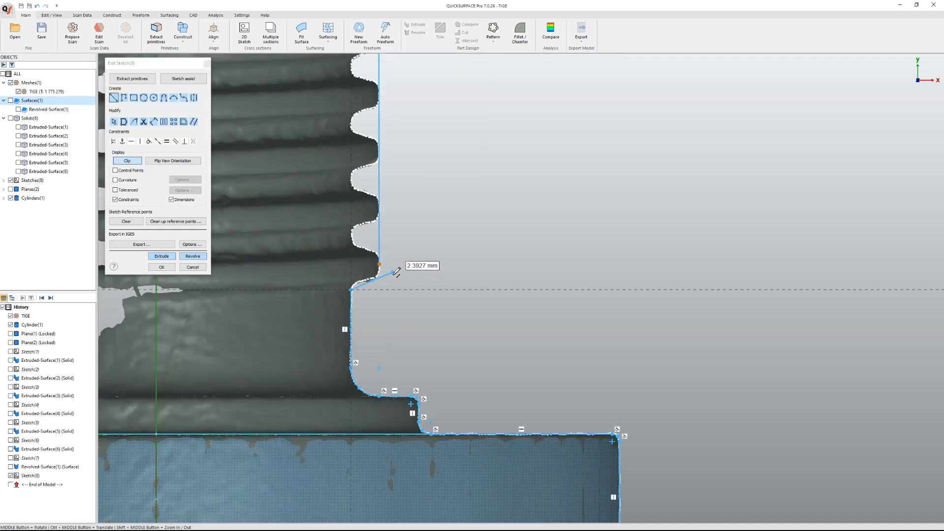
pyautogui.press('Escape')
pyautogui.scroll(6, 349, 295)
pyautogui.moveTo(349, 297); pyautogui.dragTo(348, 264)
# Step: Sketch a sloped line along the lowest thread's underside crossing the extended crest line and the neck line, and trim its outer overhang
pyautogui.click(114, 97)
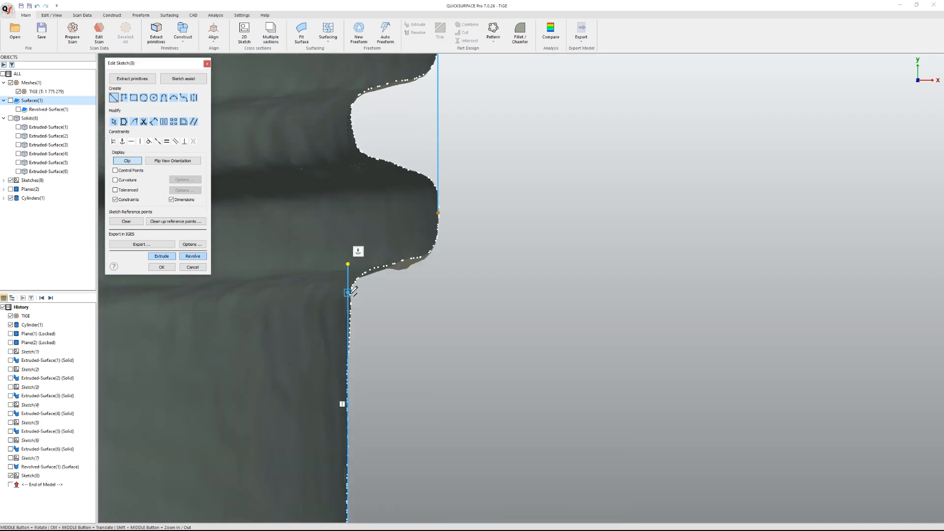
pyautogui.click(374, 269)
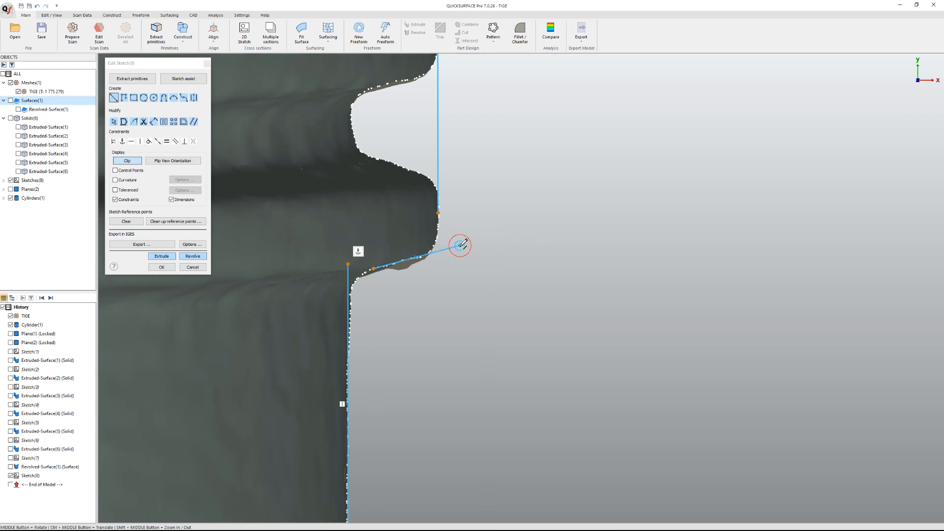
pyautogui.click(460, 245)
pyautogui.press('Escape')
pyautogui.moveTo(438, 213); pyautogui.dragTo(439, 259)
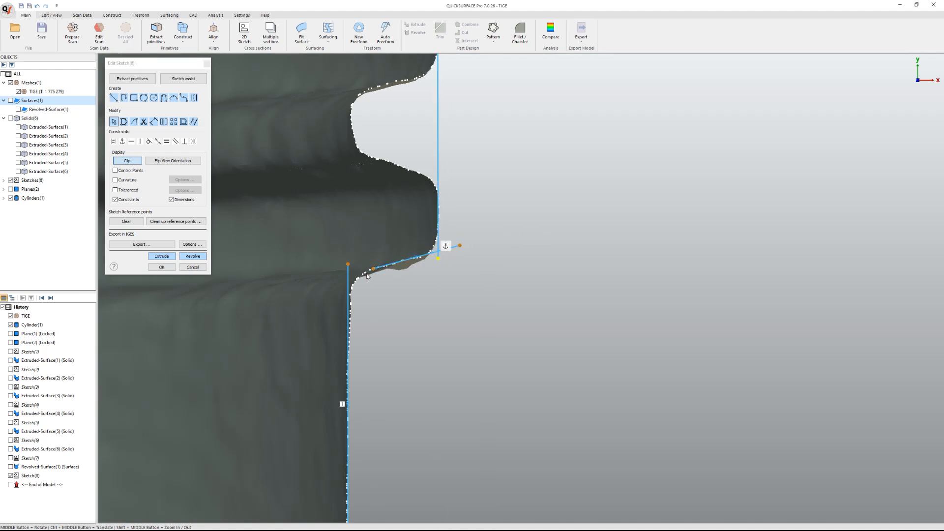
pyautogui.moveTo(370, 275); pyautogui.dragTo(326, 288)
pyautogui.click(144, 121)
pyautogui.click(449, 250)
pyautogui.click(435, 254)
pyautogui.click(438, 246)
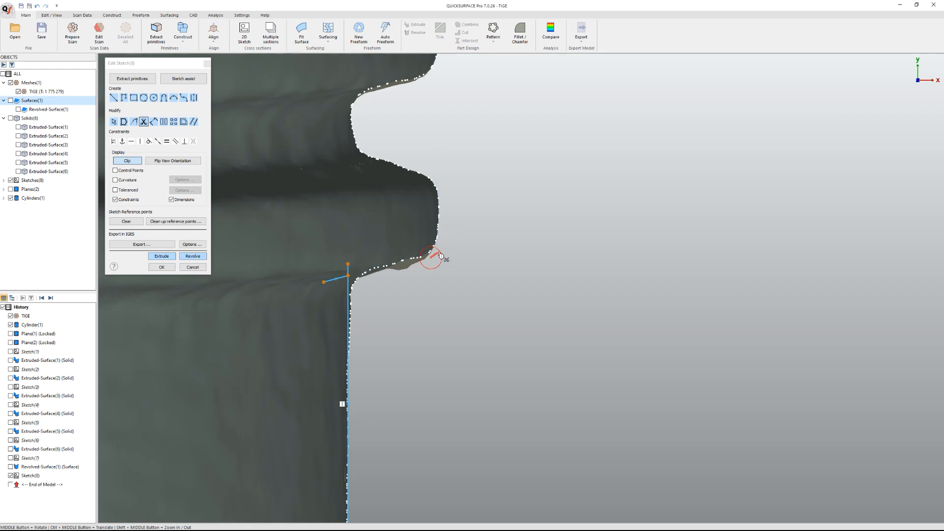
pyautogui.hotkey('ctrl', 'z')
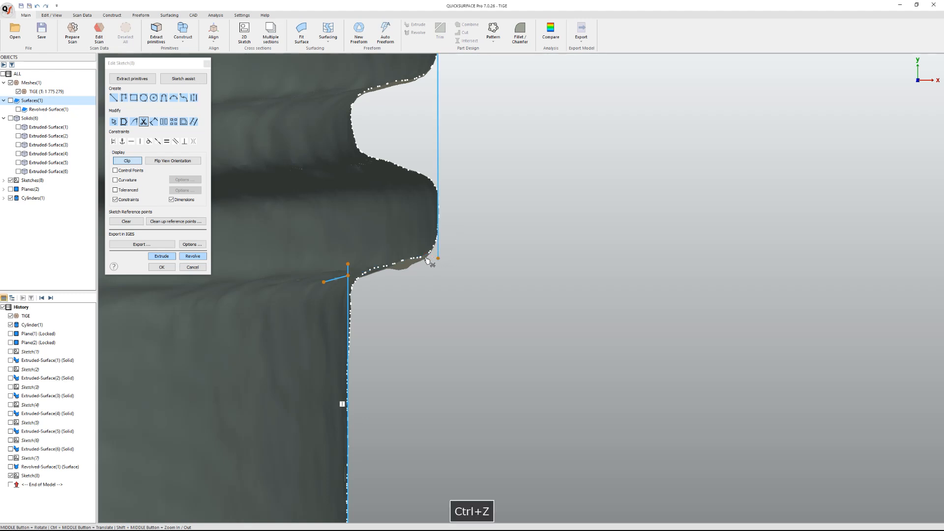
pyautogui.hotkey('ctrl', 'z')
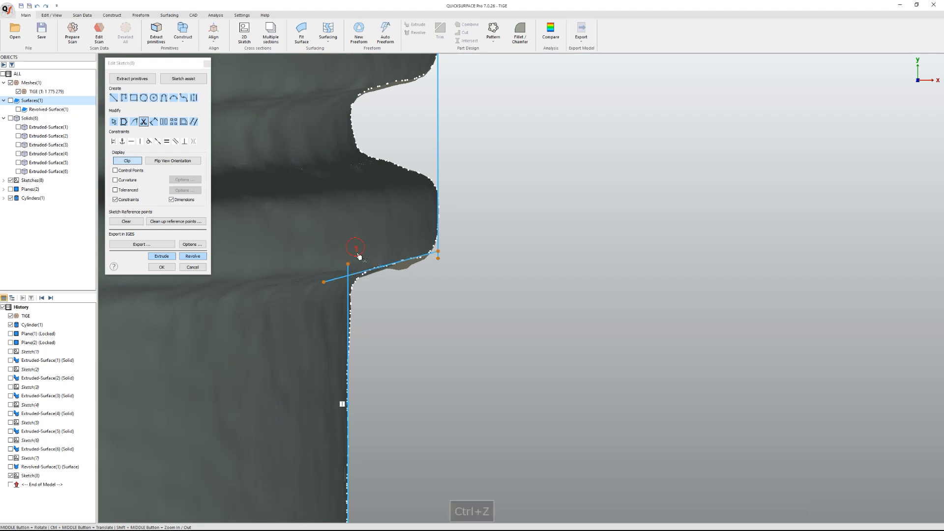
# Step: Trim the leftover line ends where the sloped line meets the crest line and the neck line, and accept the sketch
pyautogui.scroll(5, 436, 255)
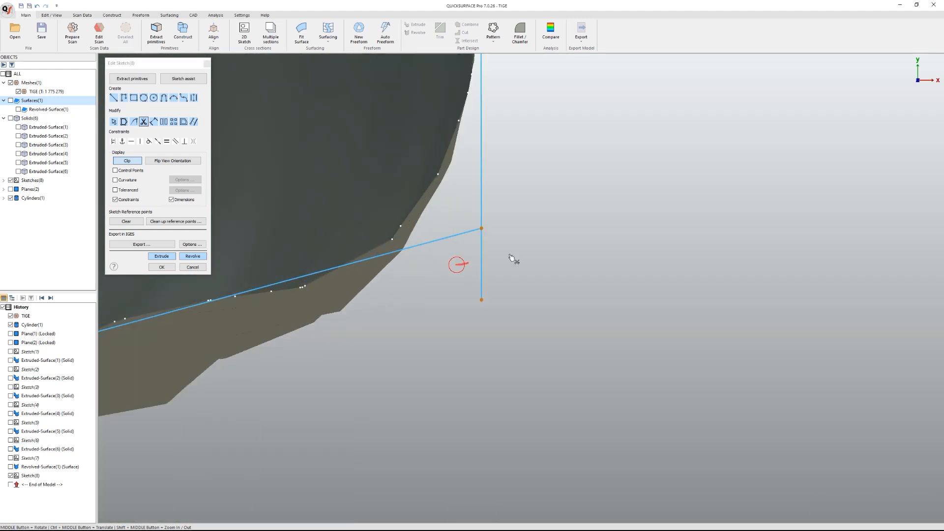
pyautogui.scroll(-6, 481, 264)
pyautogui.scroll(-3, 507, 432)
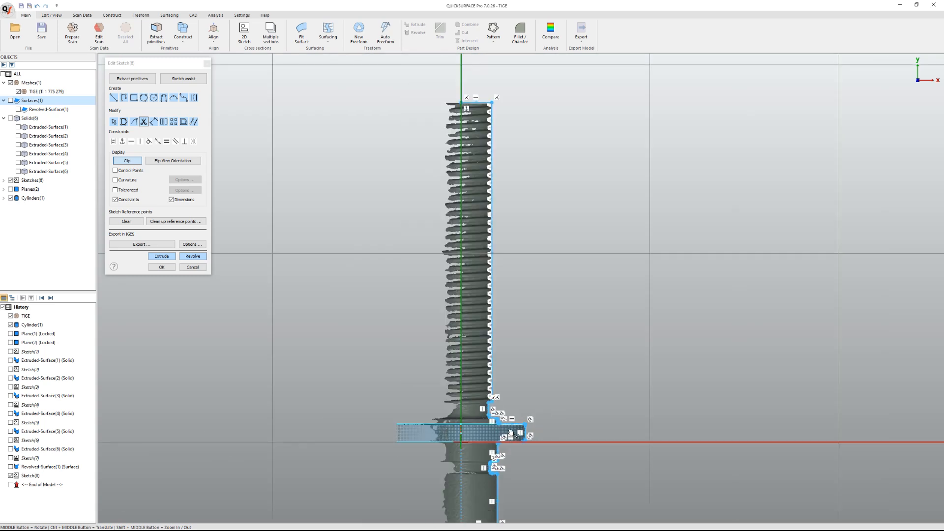
pyautogui.scroll(5, 450, 293)
pyautogui.keyDown('ctrl'); pyautogui.moveTo(450, 293); pyautogui.dragTo(418, 197, button='middle'); pyautogui.keyUp('ctrl')
pyautogui.click(163, 267)
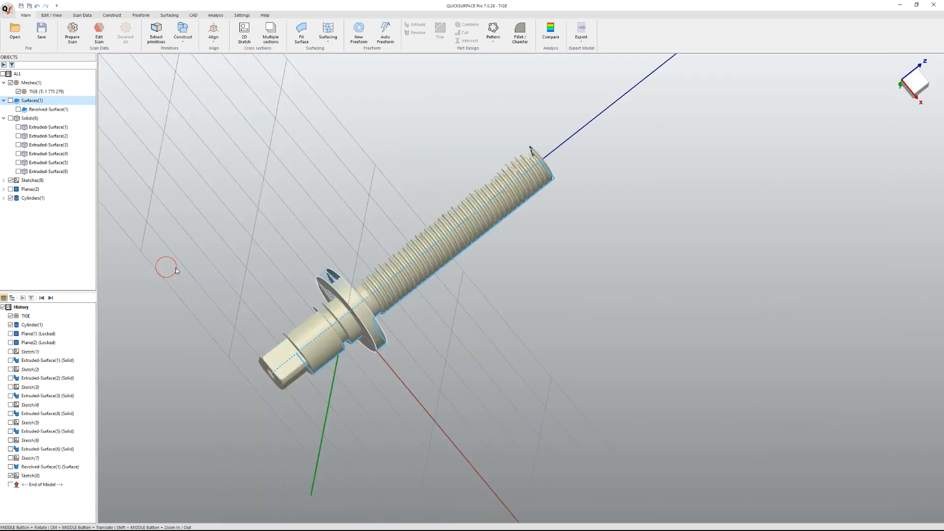
# Step: Revolve the profile sketch fully about its sketch axis as a new solid
pyautogui.click(383, 340)
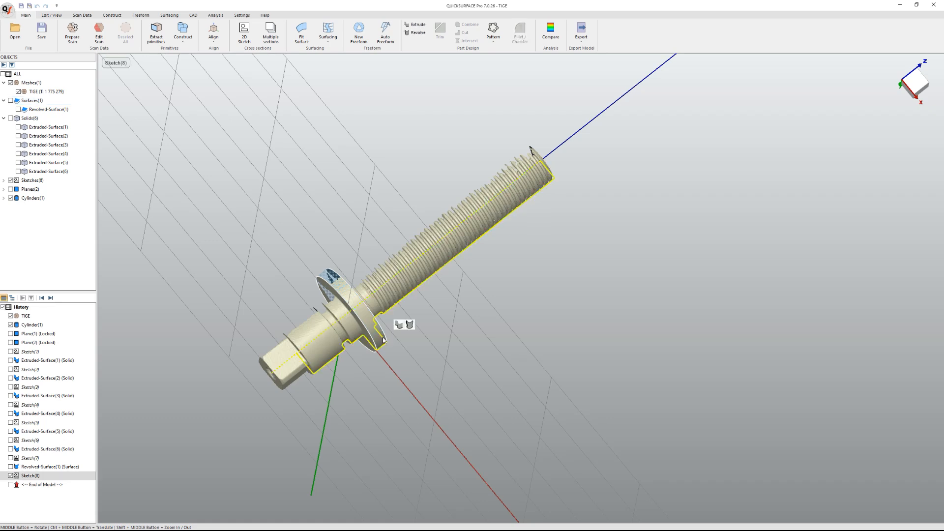
pyautogui.click(410, 326)
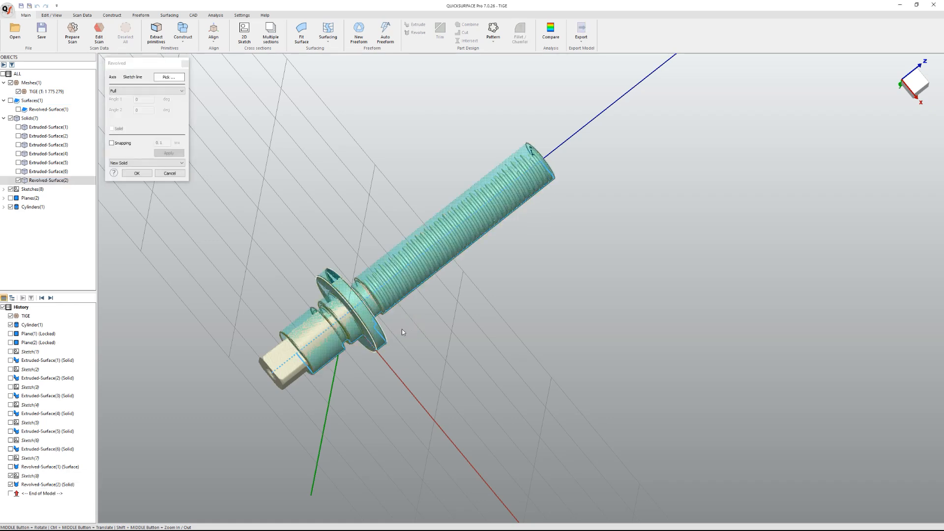
pyautogui.click(145, 175)
# Step: Check the revolved body against the scan by repeatedly hiding and showing it and viewing it from several sides
pyautogui.click(554, 33)
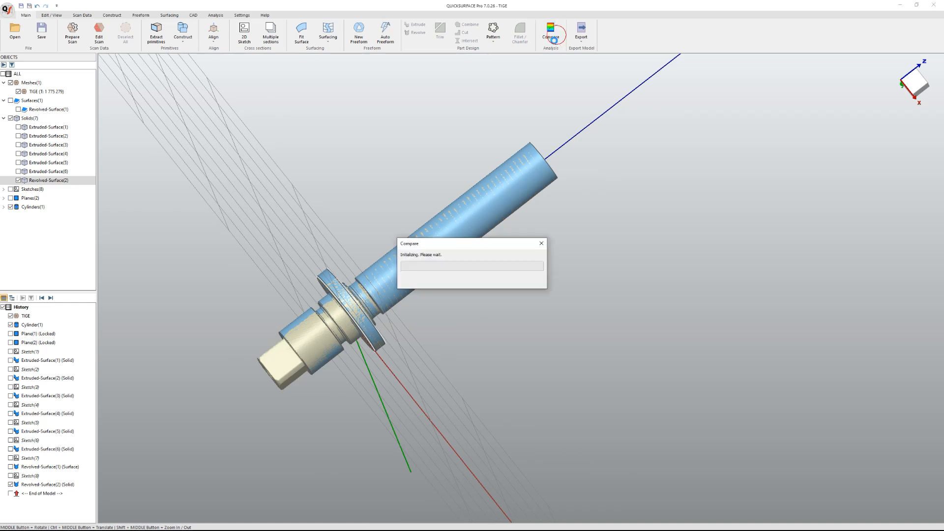
pyautogui.click(197, 152)
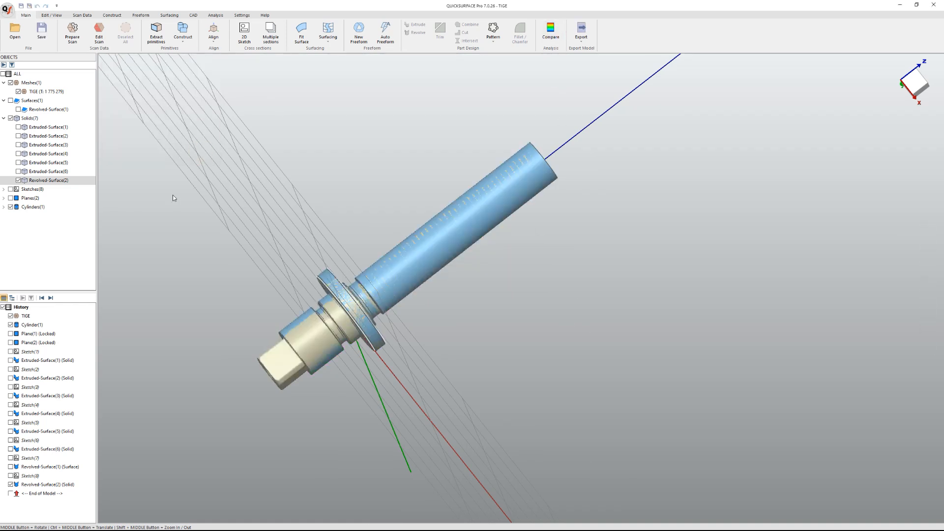
pyautogui.click(18, 181)
pyautogui.click(19, 181)
pyautogui.click(18, 180)
pyautogui.click(18, 180)
pyautogui.click(18, 181)
pyautogui.click(18, 181)
pyautogui.moveTo(139, 196); pyautogui.dragTo(400, 270, button='middle')
pyautogui.moveTo(421, 230); pyautogui.dragTo(304, 157, button='middle')
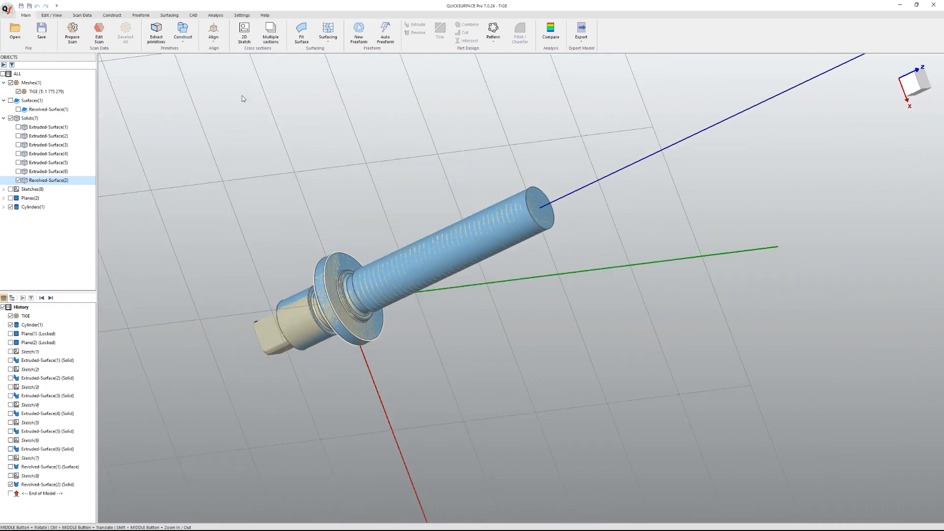
pyautogui.click(244, 32)
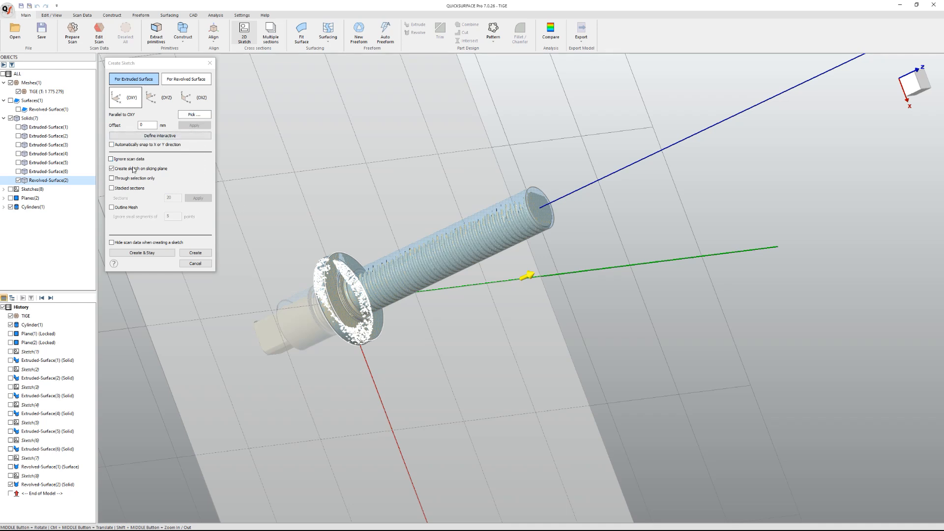
pyautogui.click(187, 265)
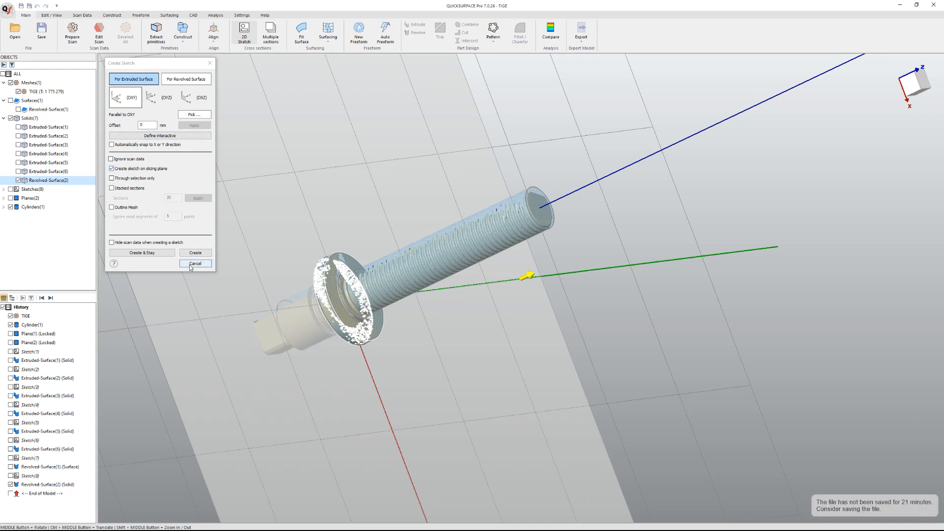
pyautogui.moveTo(273, 155)
pyautogui.mouseDown(button='middle')
pyautogui.moveTo(402, 210)
pyautogui.moveTo(118, 201)
pyautogui.mouseUp(button='middle')
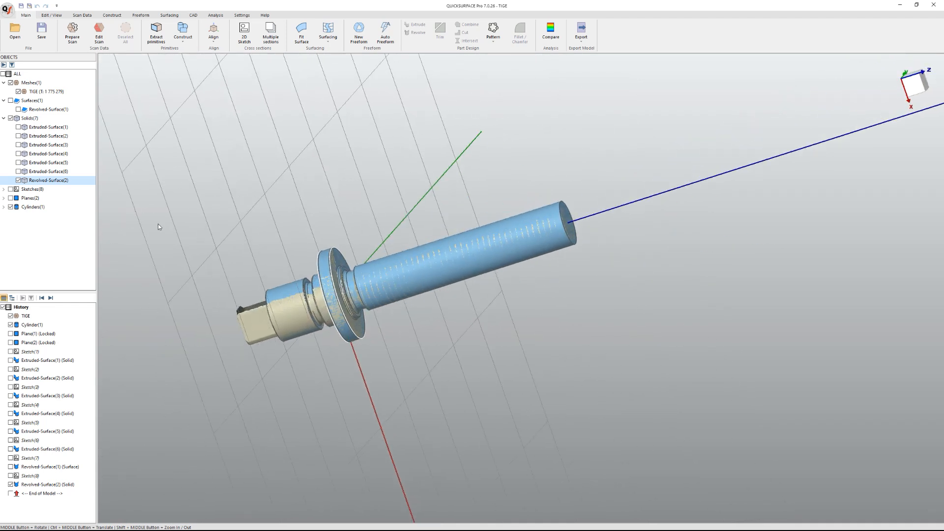